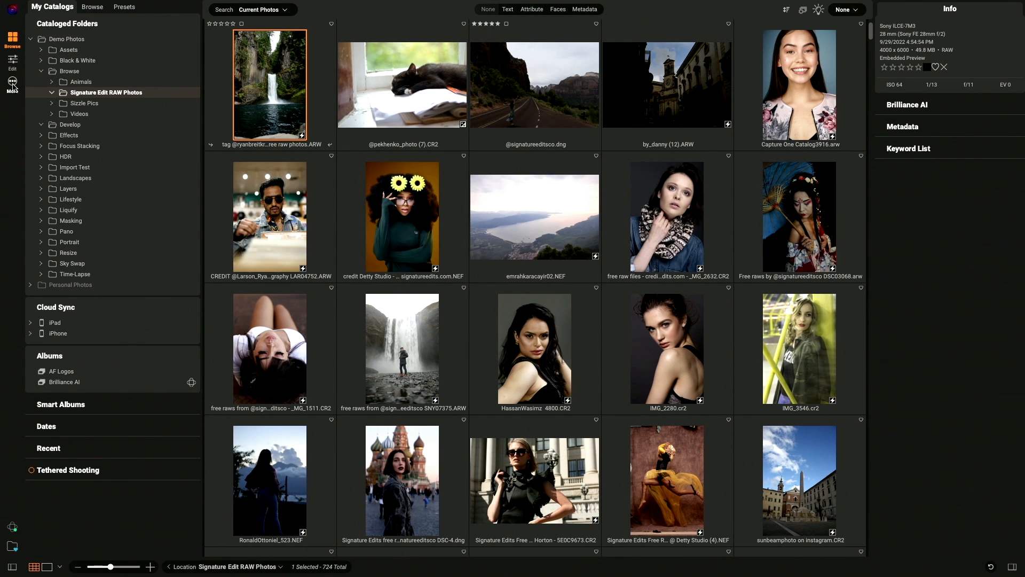
pyautogui.click(12, 84)
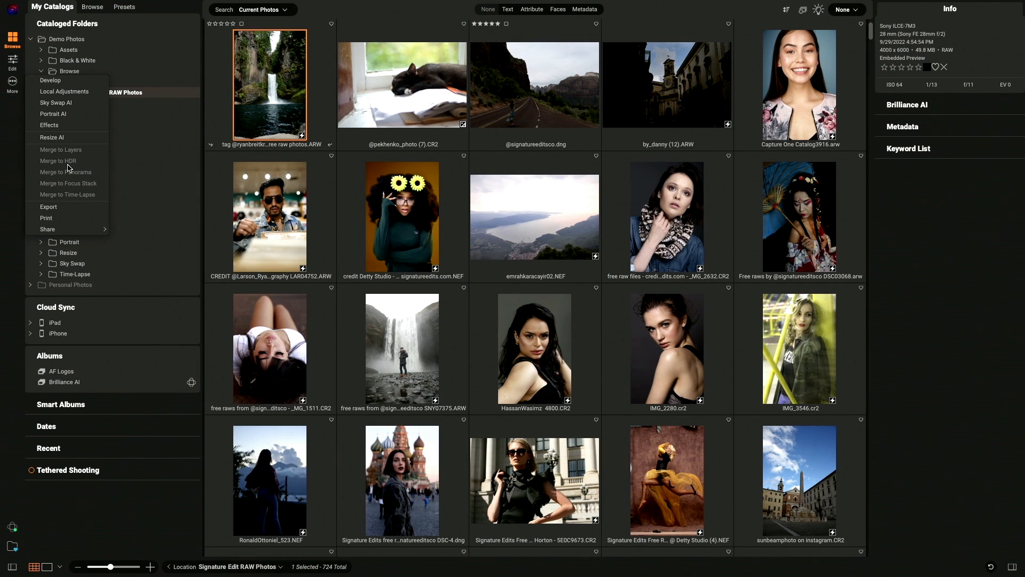
pyautogui.click(16, 173)
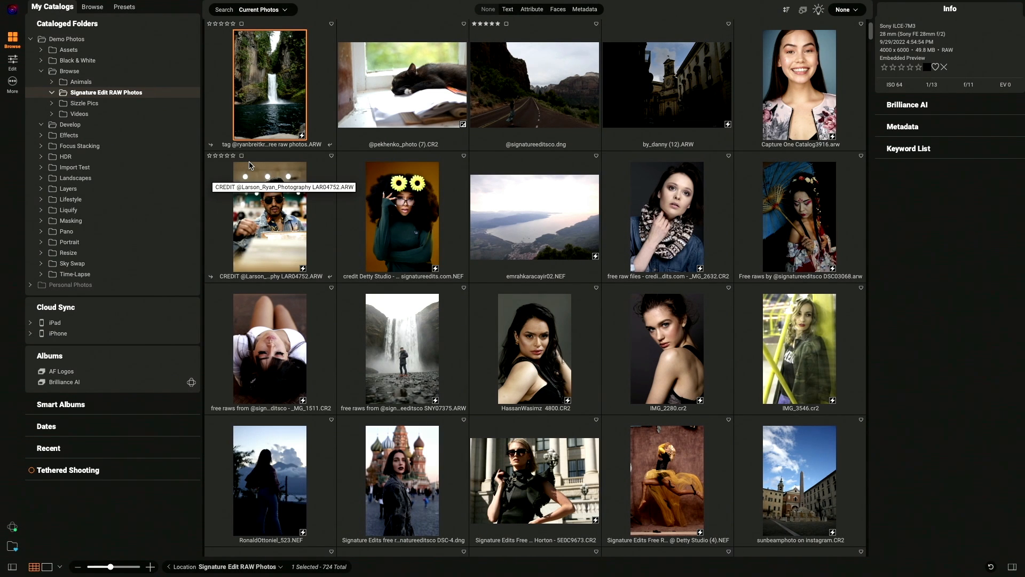
# Look through the photo thumbnails in the Signature Edit RAW Photos folder and return to the first rows
pyautogui.scroll(-20, 249, 165)
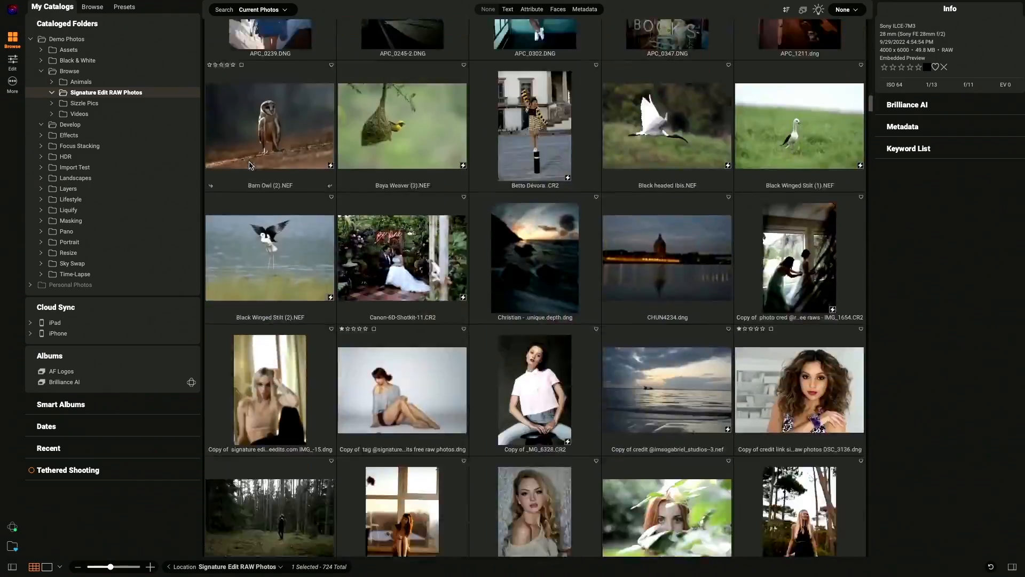
pyautogui.scroll(-20, 248, 165)
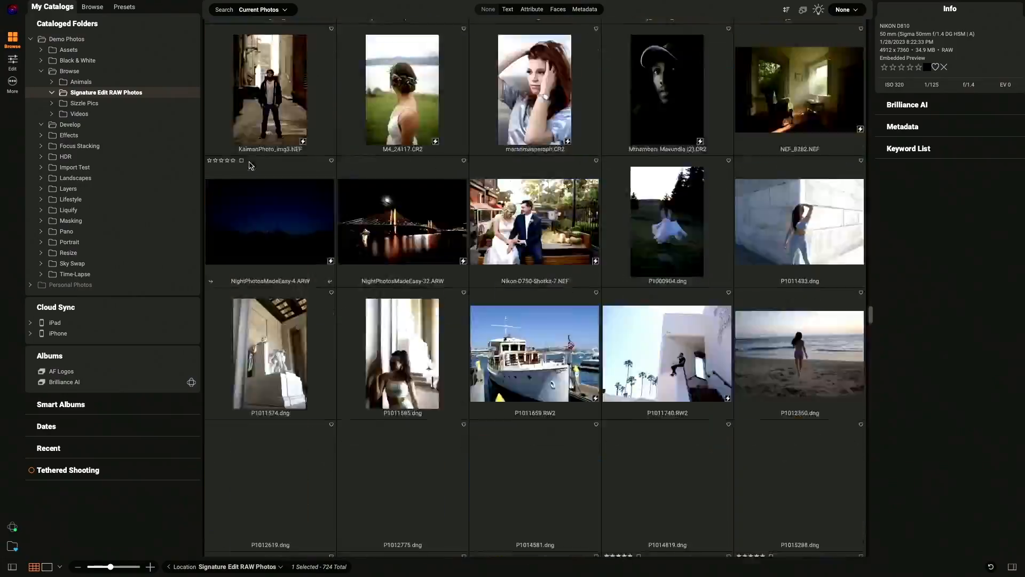
pyautogui.scroll(20, 249, 165)
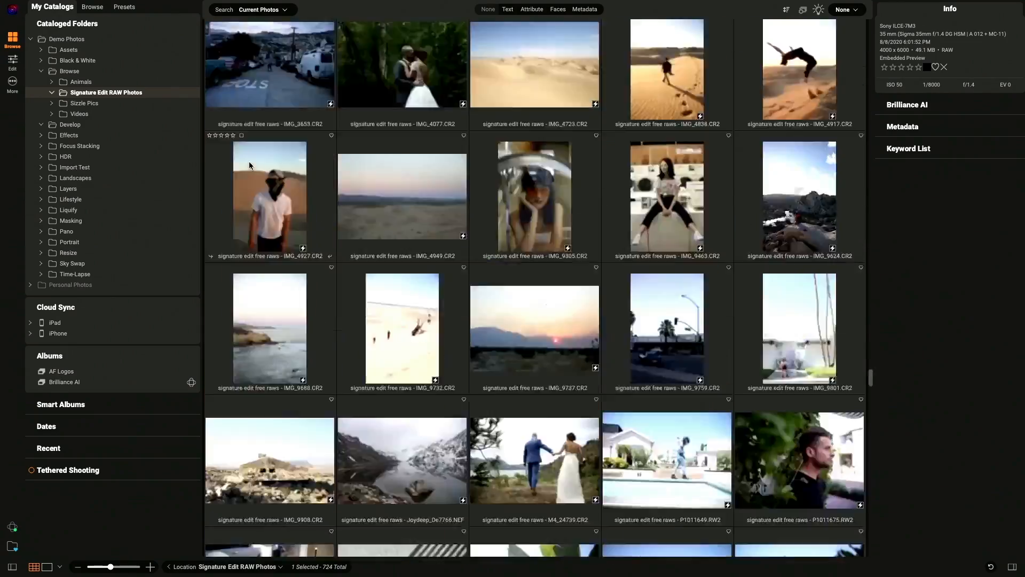
pyautogui.scroll(8, 249, 165)
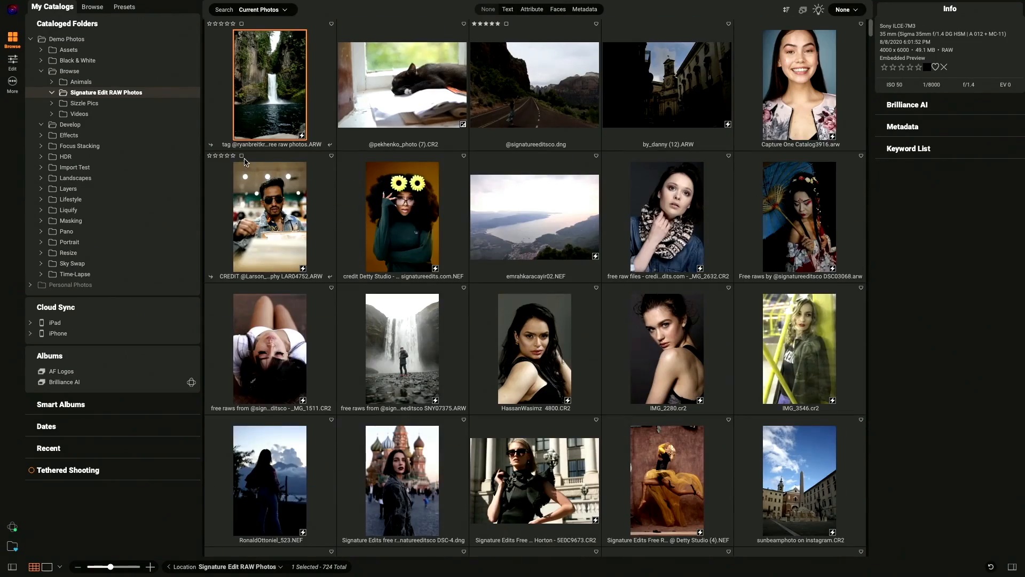
# View the waterfall photo at full size and go through the following photos in the folder one by one
pyautogui.doubleClick(274, 90)
pyautogui.press('Right')
pyautogui.press('Right')
pyautogui.press('Right')
pyautogui.press('Right')
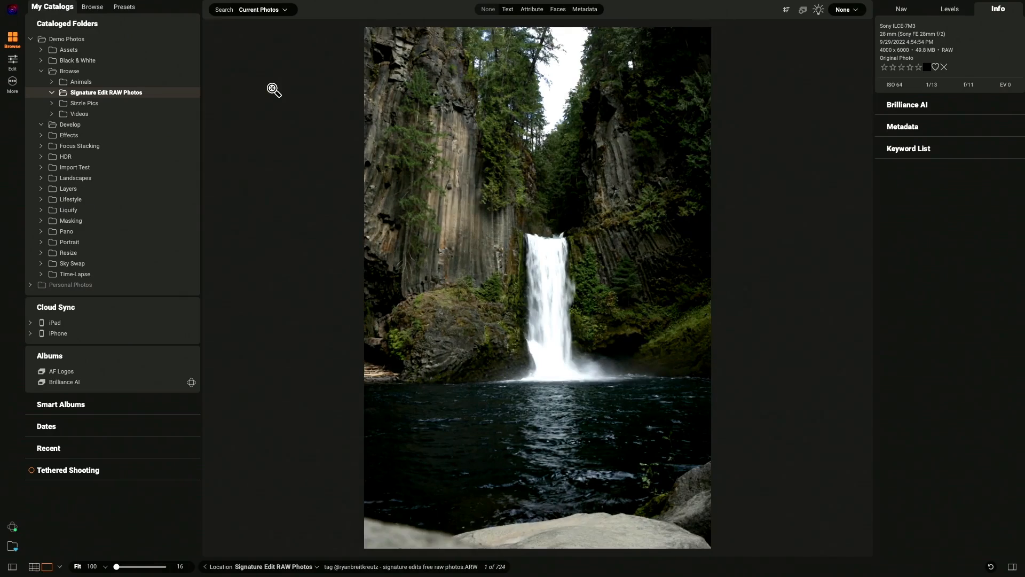
pyautogui.press('Right')
pyautogui.press('Right')
pyautogui.press('Right')
pyautogui.press('Right')
pyautogui.press('Right')
pyautogui.press('Right')
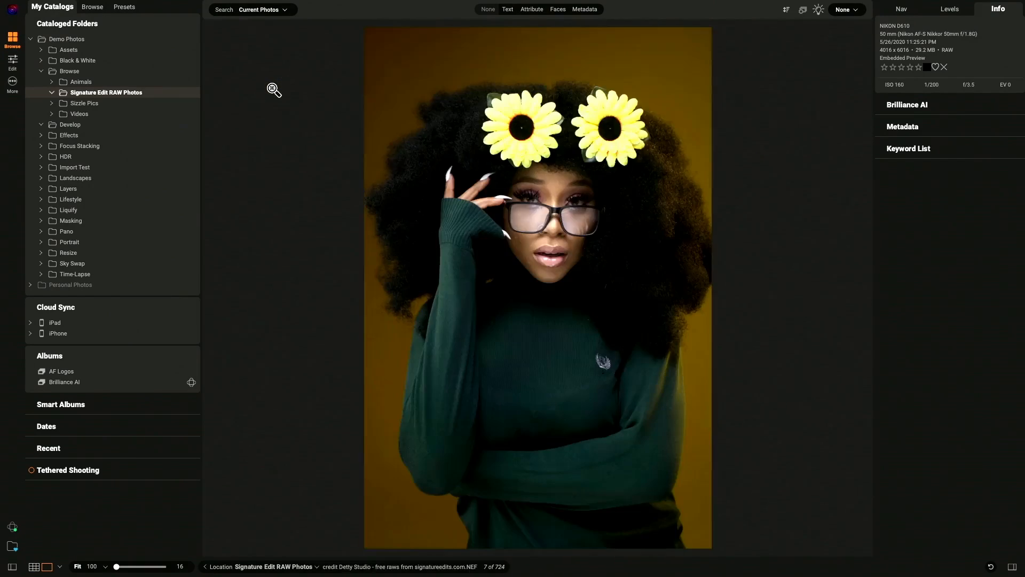
pyautogui.press('Right')
pyautogui.press('Right')
pyautogui.press('Right')
pyautogui.press('Right')
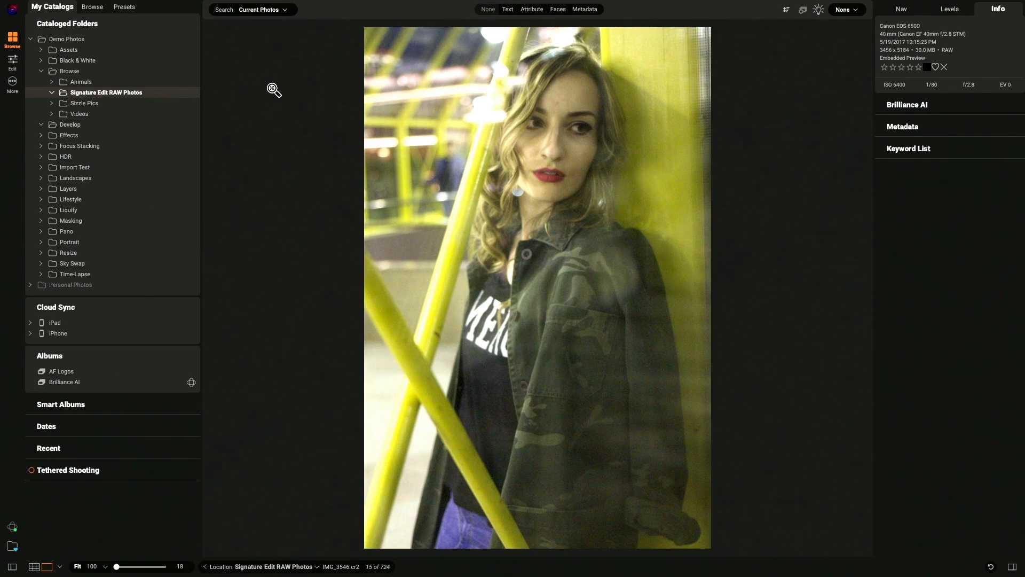
pyautogui.press('super+Tab')
pyautogui.press('super+Tab')
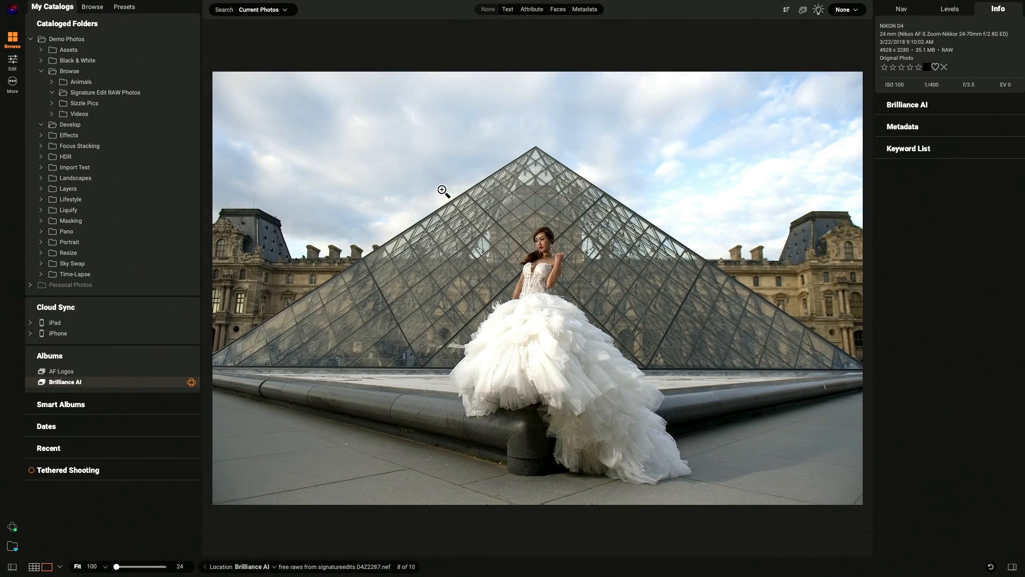
# Open the photo of the bride at the glass pyramid for editing and enable Brilliance AI on it
pyautogui.click(16, 62)
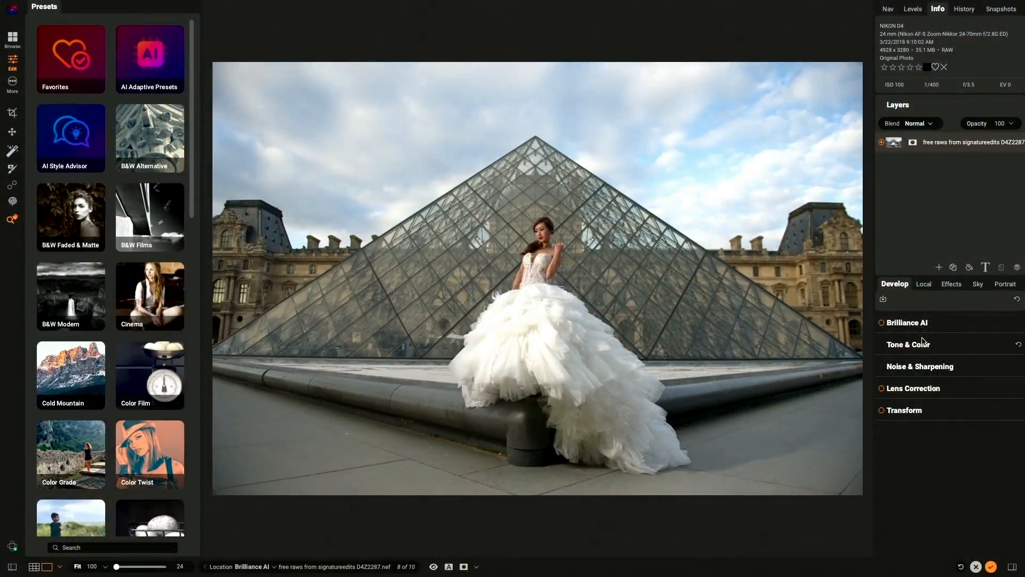
pyautogui.click(927, 327)
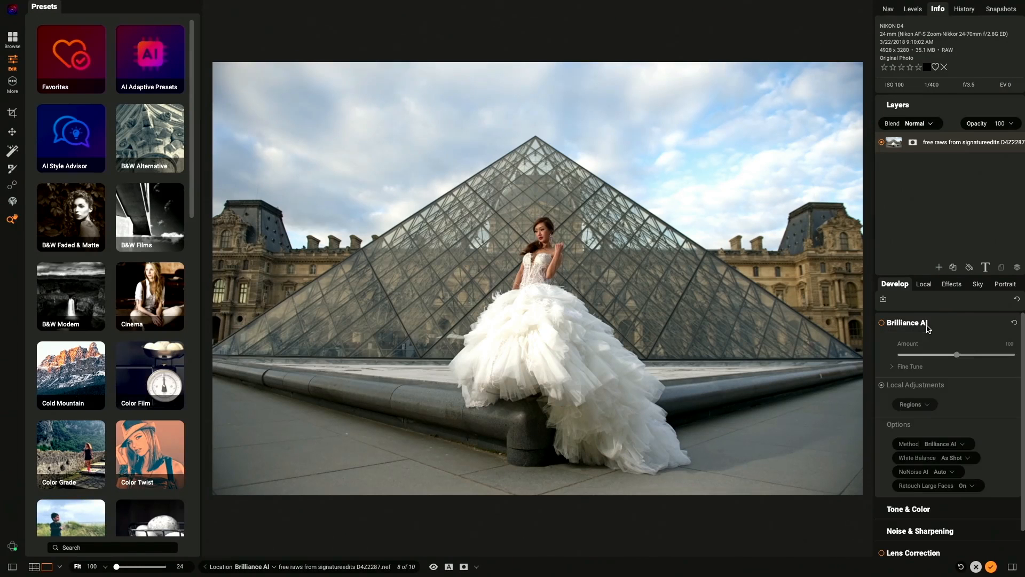
pyautogui.click(883, 323)
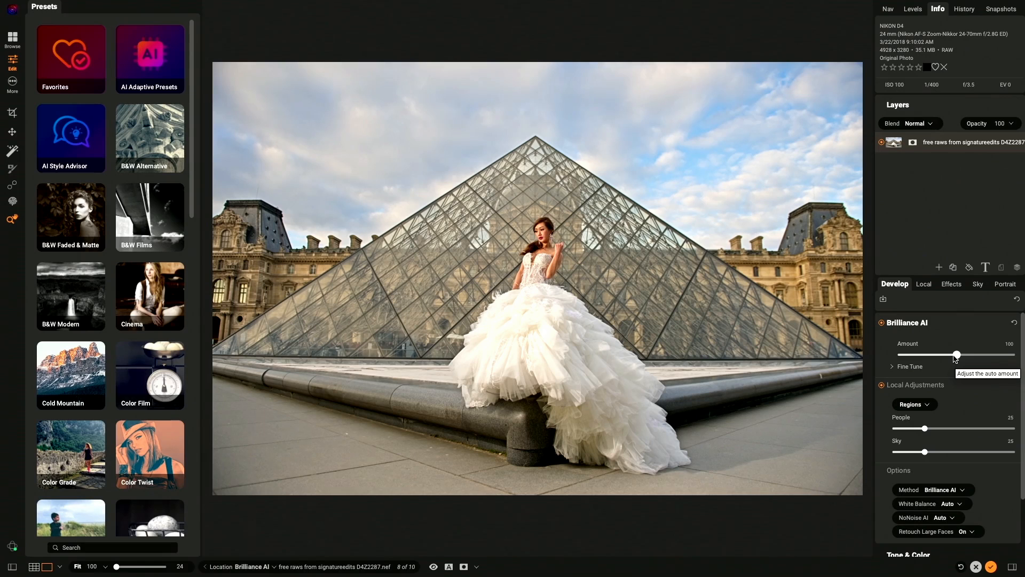
# Set the Brilliance AI Amount to 135 and fine-tune its Color Amount to 63
pyautogui.moveTo(955, 358)
pyautogui.mouseDown()
pyautogui.moveTo(900, 352)
pyautogui.moveTo(982, 357)
pyautogui.moveTo(930, 359)
pyautogui.moveTo(952, 359)
pyautogui.mouseUp()
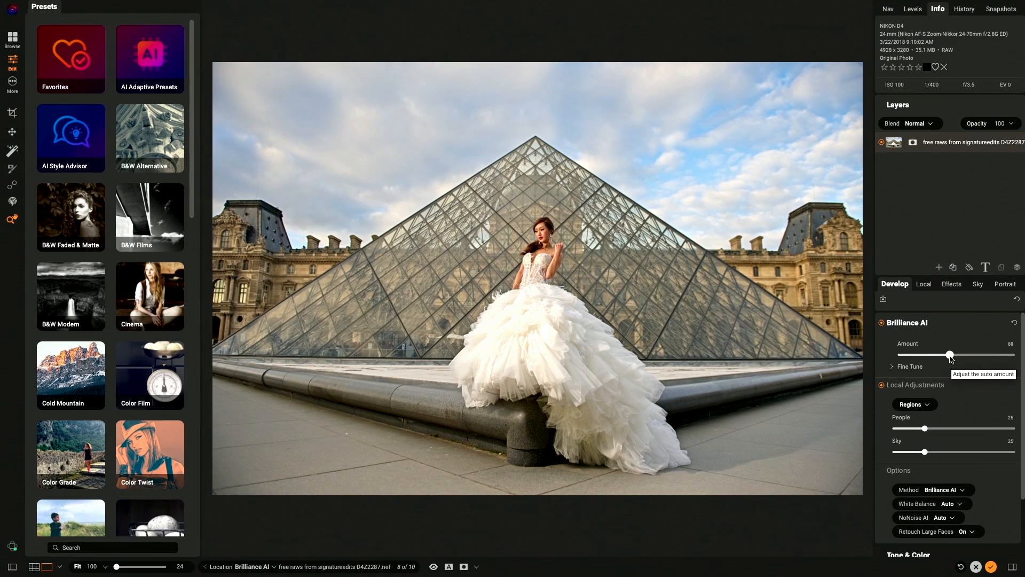
pyautogui.click(893, 367)
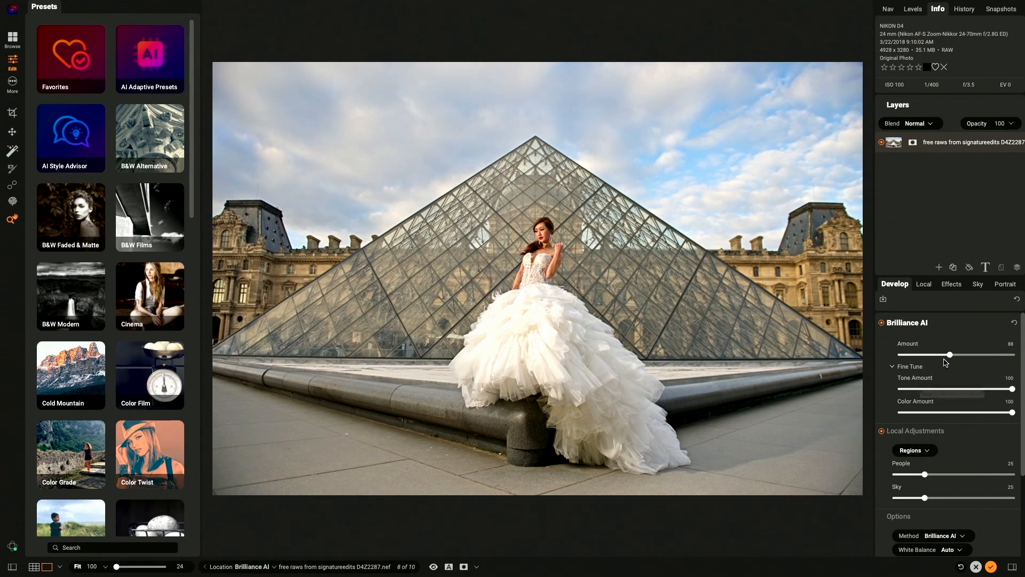
pyautogui.moveTo(950, 355); pyautogui.dragTo(975, 358)
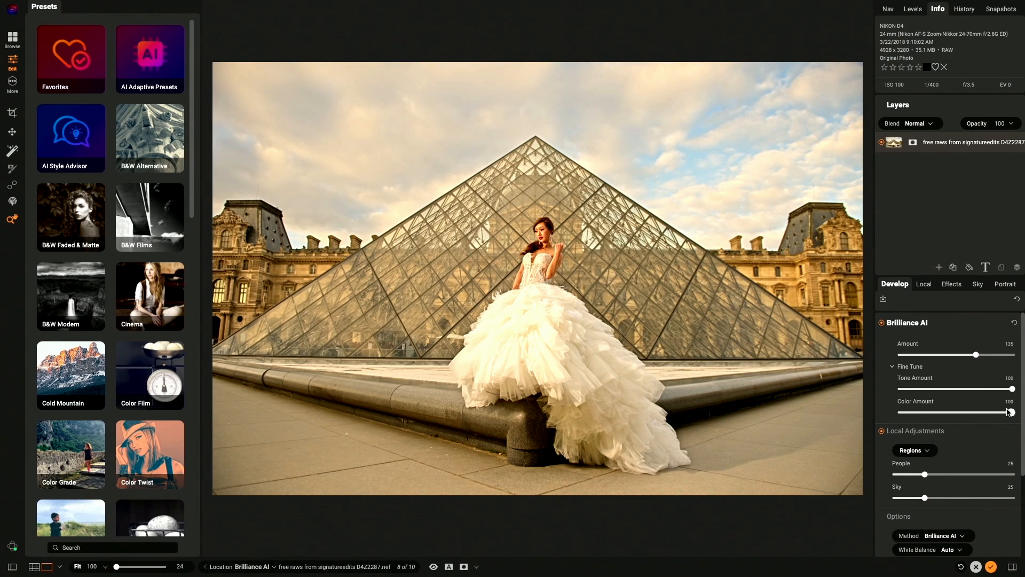
pyautogui.moveTo(1012, 412); pyautogui.dragTo(971, 412)
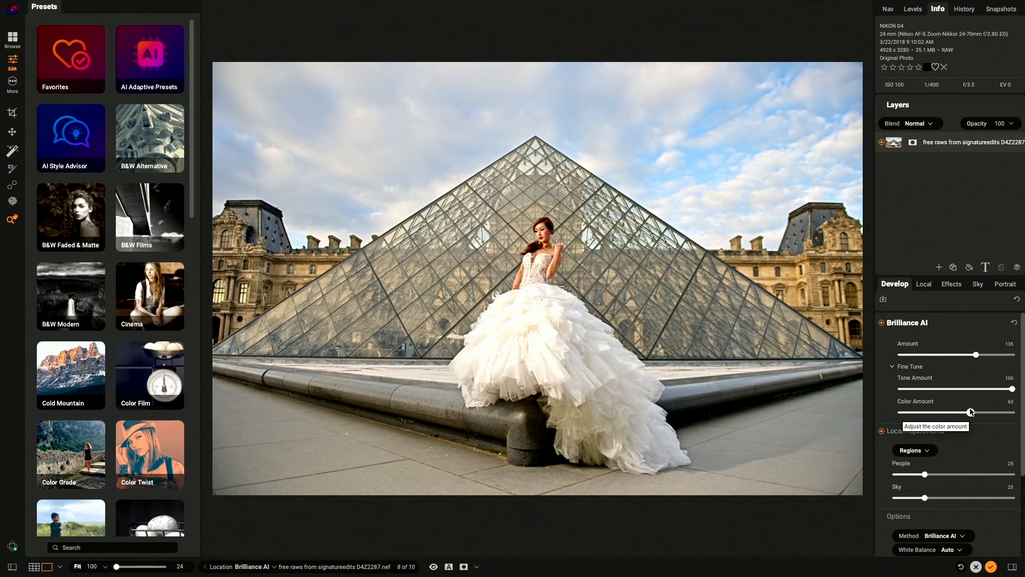
# Set the Brilliance AI local adjustments to 69 for People and 23 for Sky
pyautogui.scroll(-2, 964, 437)
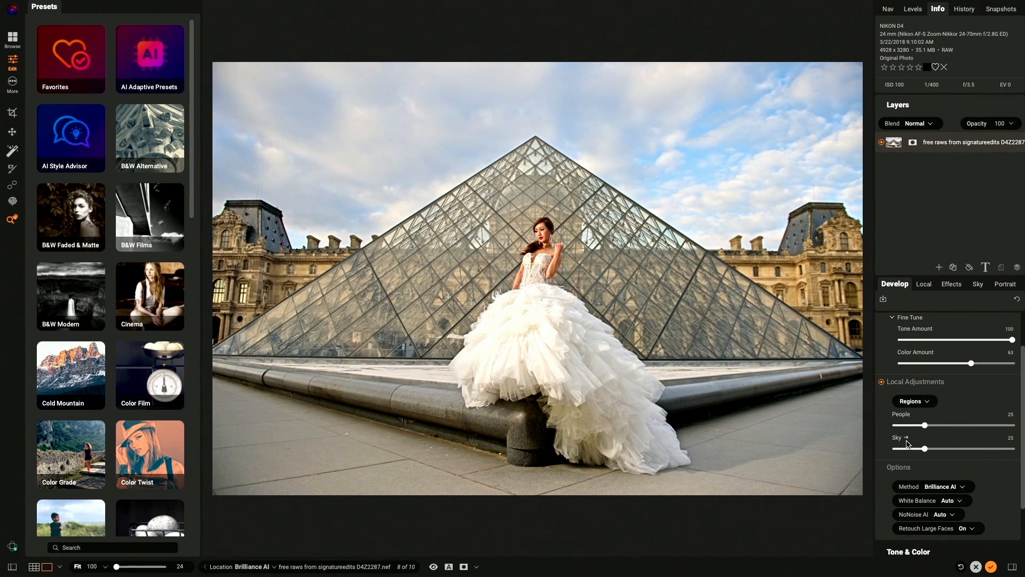
pyautogui.moveTo(925, 425); pyautogui.dragTo(895, 426)
pyautogui.hotkey('ctrl', '=')
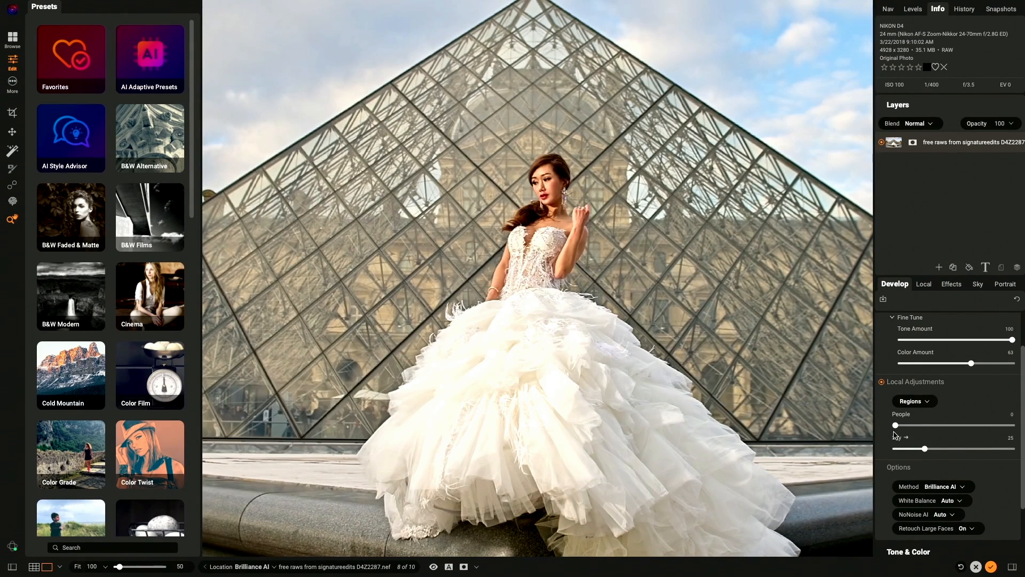
pyautogui.moveTo(896, 425); pyautogui.dragTo(976, 439)
pyautogui.press('super+0')
pyautogui.moveTo(926, 450)
pyautogui.mouseDown()
pyautogui.moveTo(975, 450)
pyautogui.moveTo(905, 449)
pyautogui.moveTo(943, 450)
pyautogui.moveTo(900, 459)
pyautogui.moveTo(924, 460)
pyautogui.mouseUp()
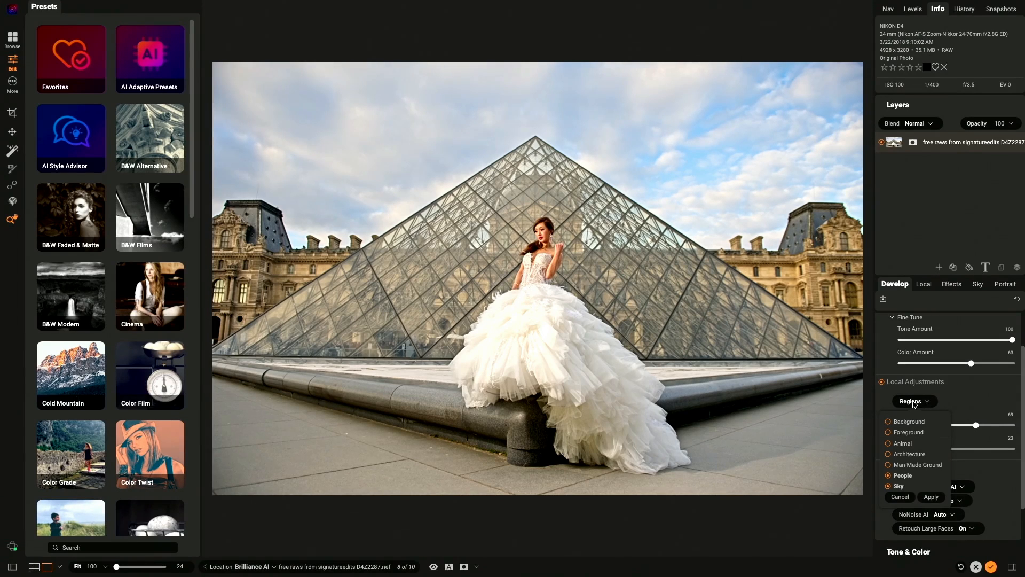
# Add the Background region to the Brilliance AI local adjustments at 68 and compare the photo with its unedited version
pyautogui.moveTo(905, 433)
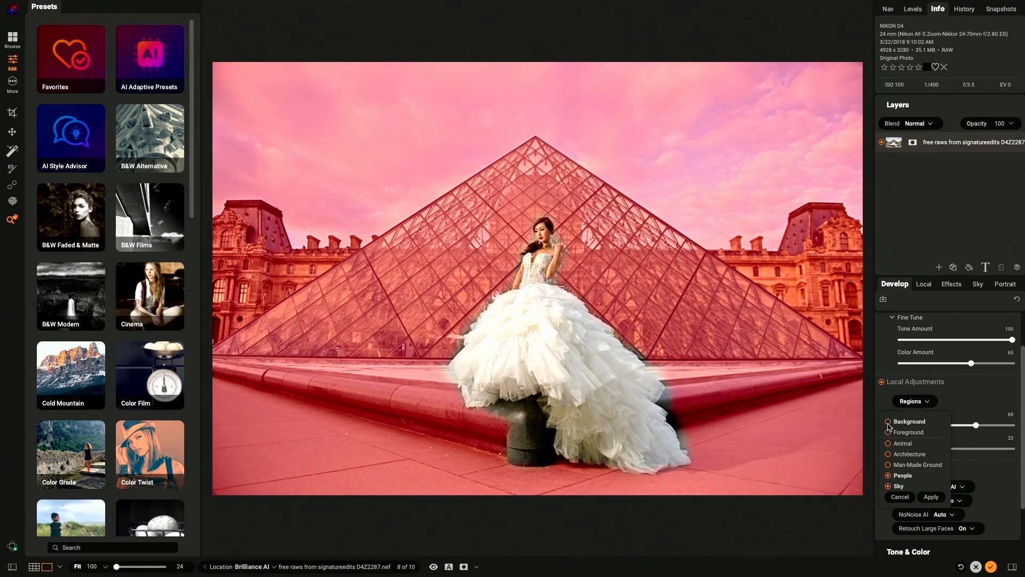
pyautogui.click(931, 497)
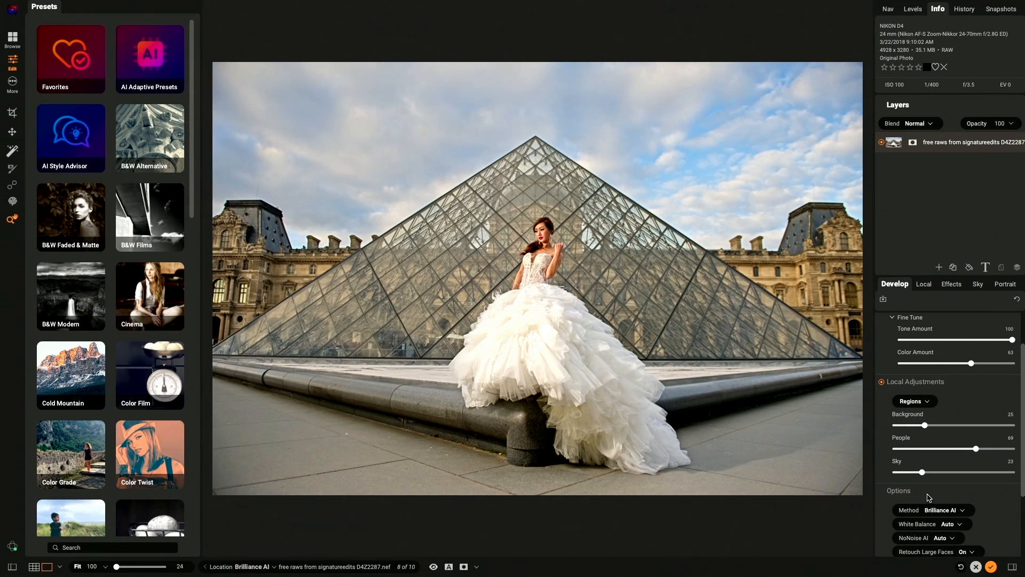
pyautogui.moveTo(925, 425); pyautogui.dragTo(973, 442)
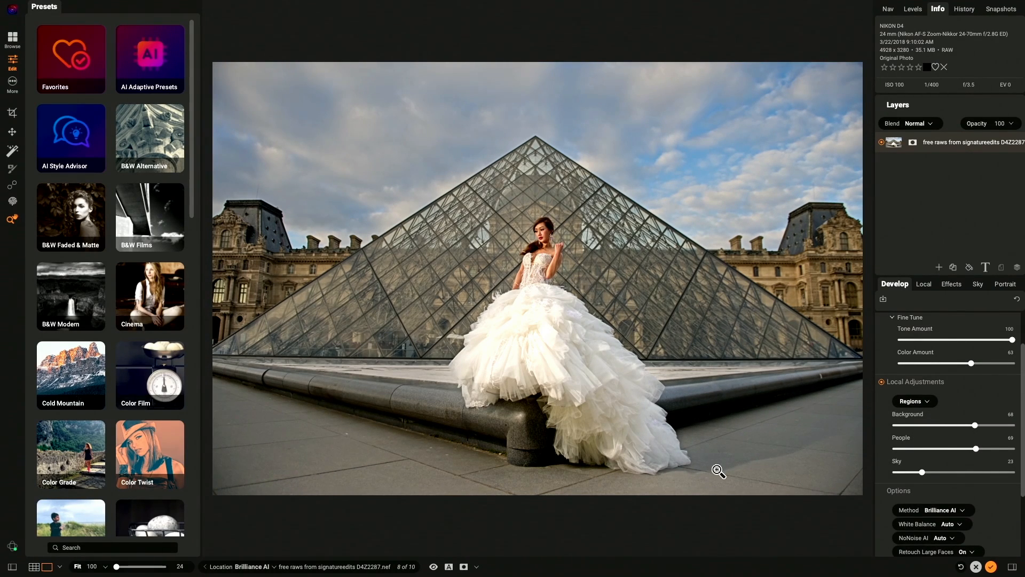
pyautogui.click(433, 566)
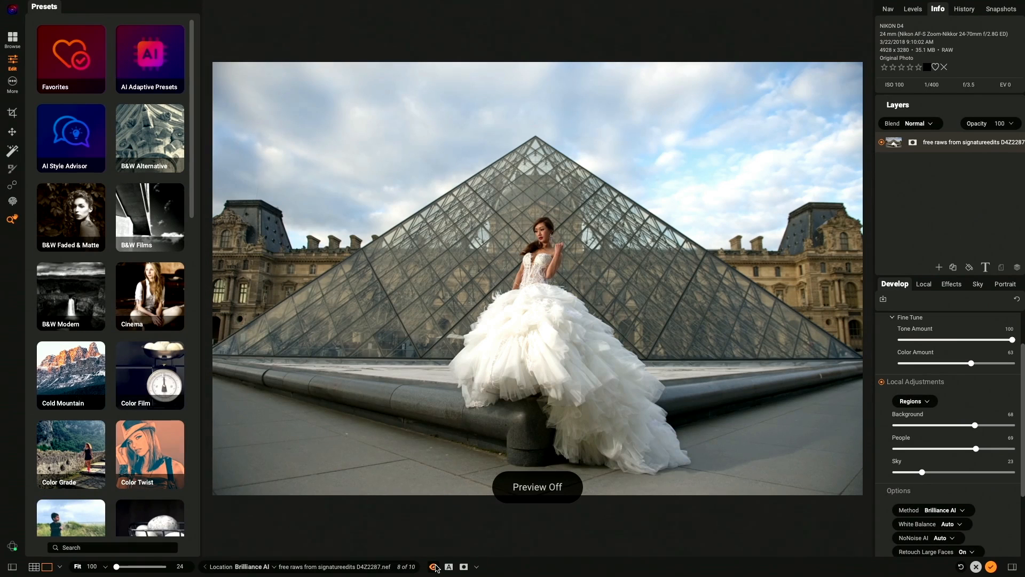
pyautogui.click(434, 566)
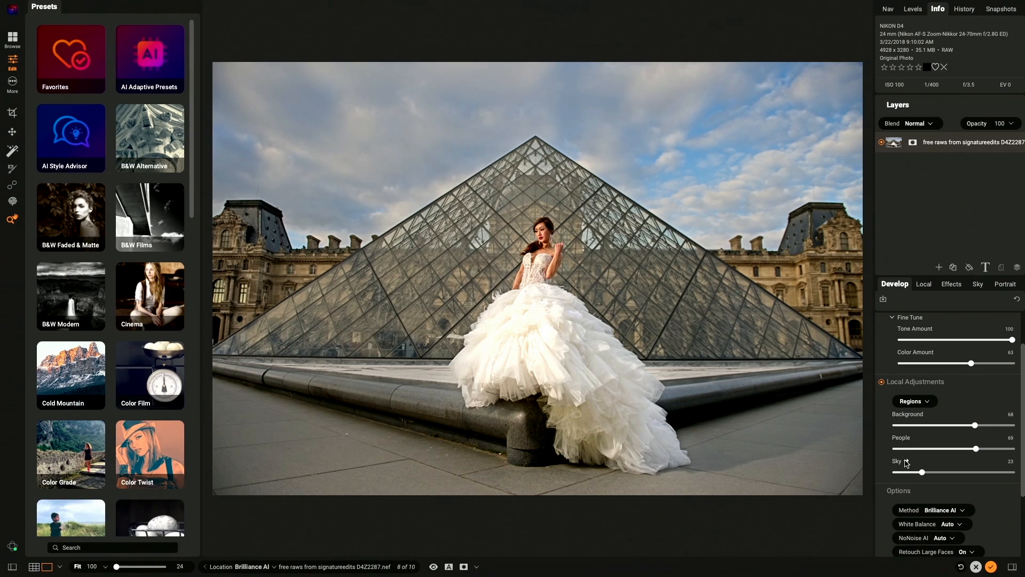
# Set the Temperature of the Brilliance AI - Background local adjustment to -10
pyautogui.click(929, 414)
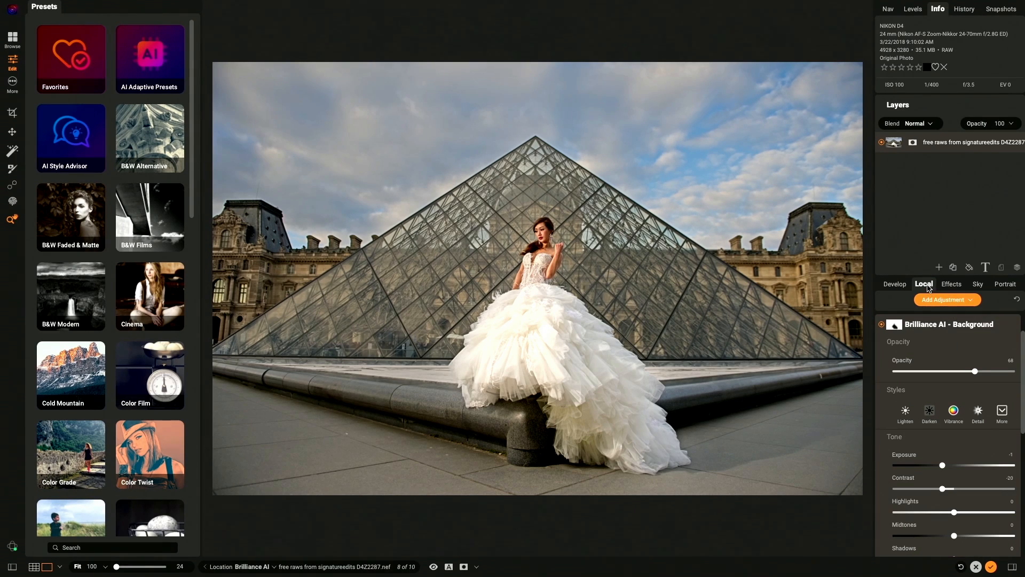
pyautogui.click(930, 326)
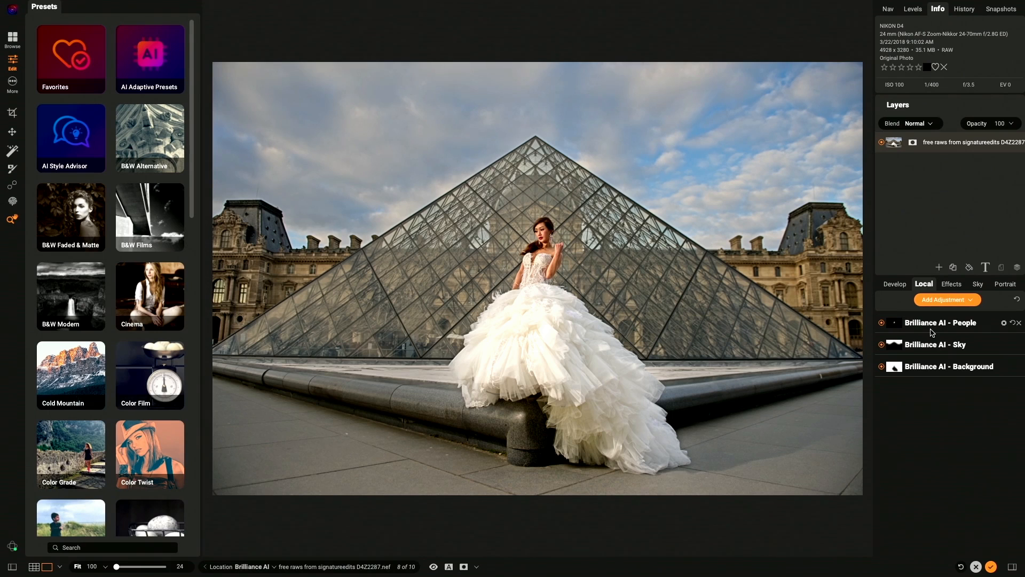
pyautogui.click(934, 371)
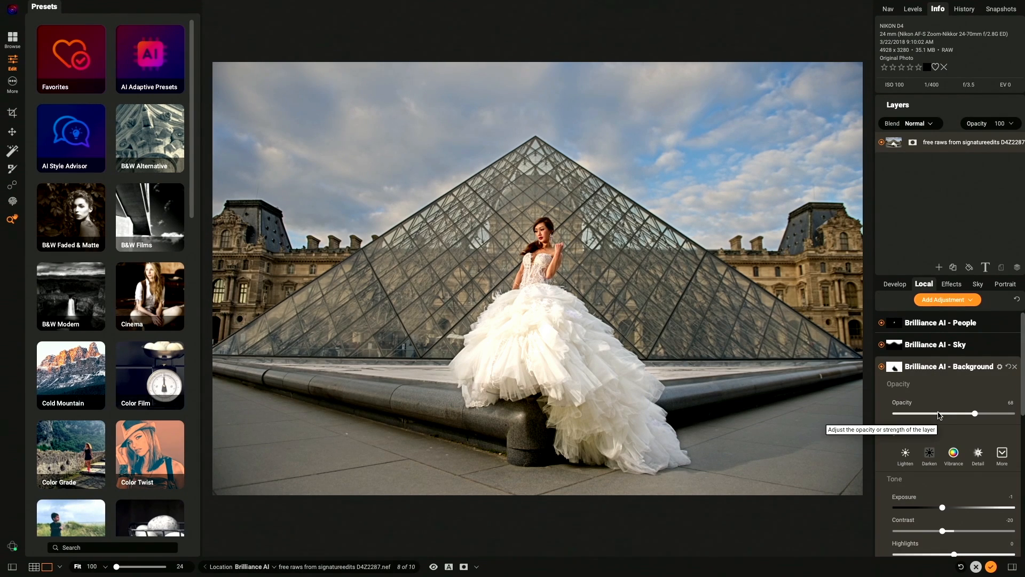
pyautogui.scroll(-5, 955, 427)
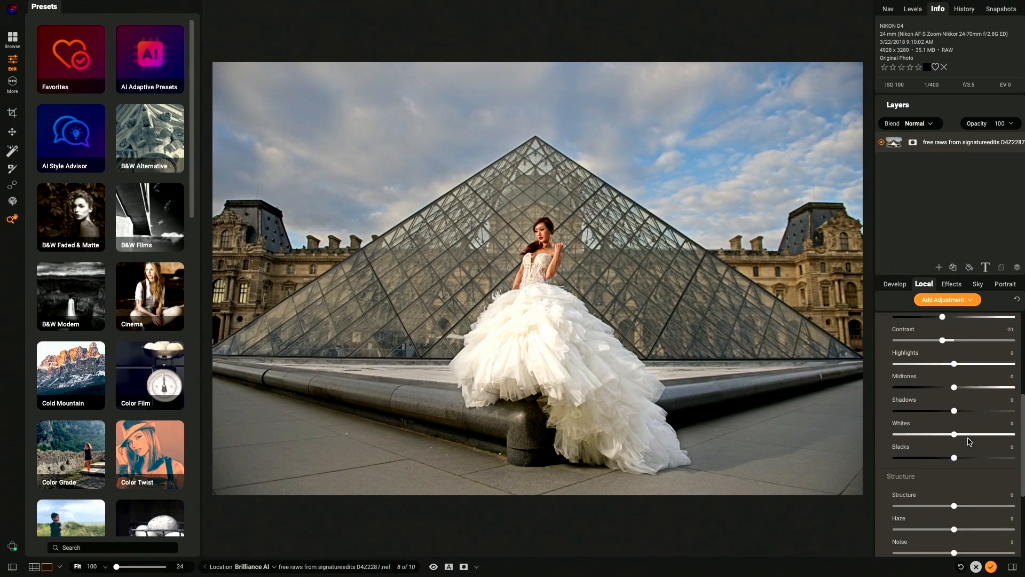
pyautogui.scroll(-3, 969, 441)
pyautogui.click(952, 474)
pyautogui.moveTo(952, 474); pyautogui.dragTo(947, 473)
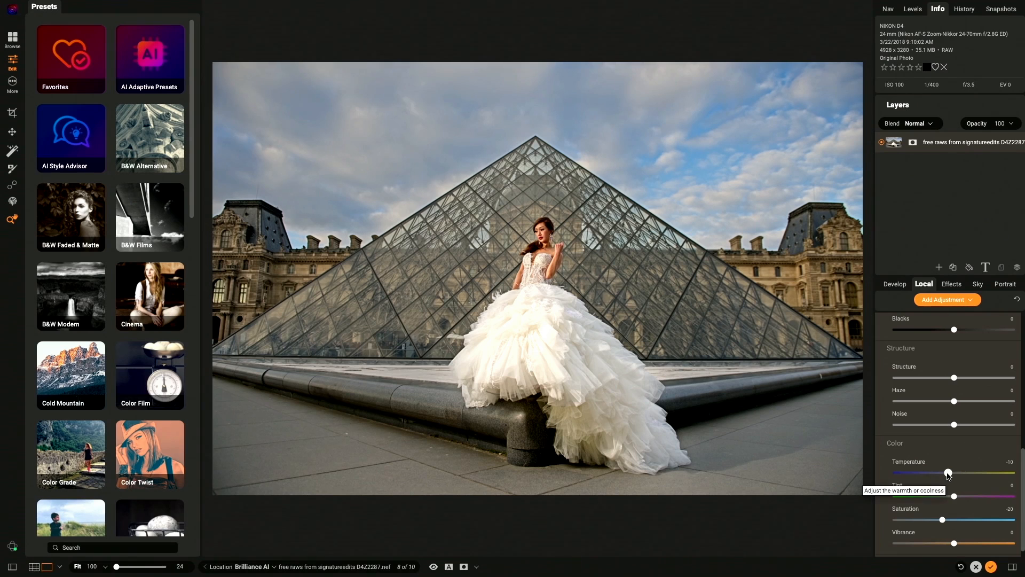
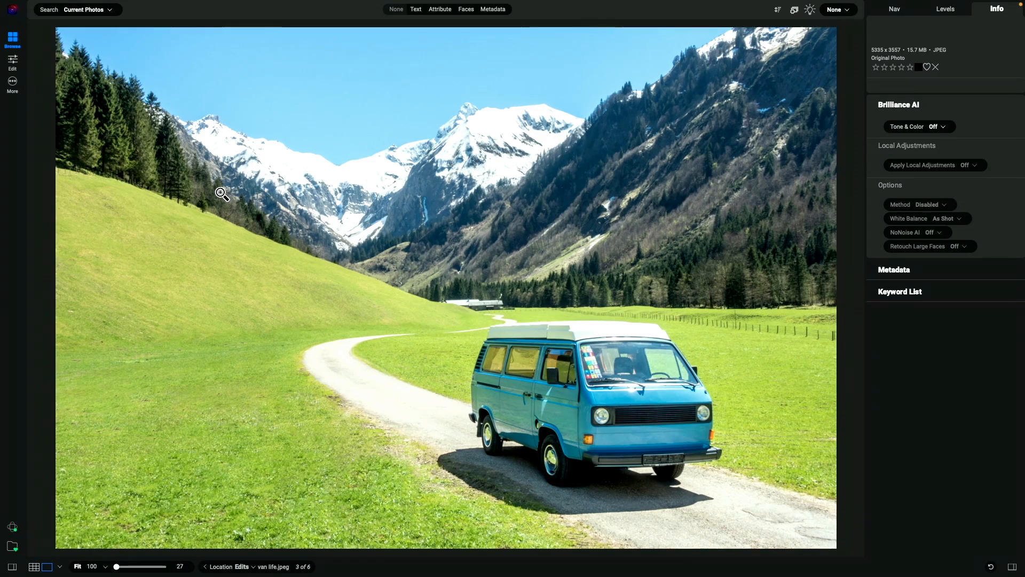
# Open van life.jpeg for editing and collapse the list of edits under its layer
pyautogui.click(12, 62)
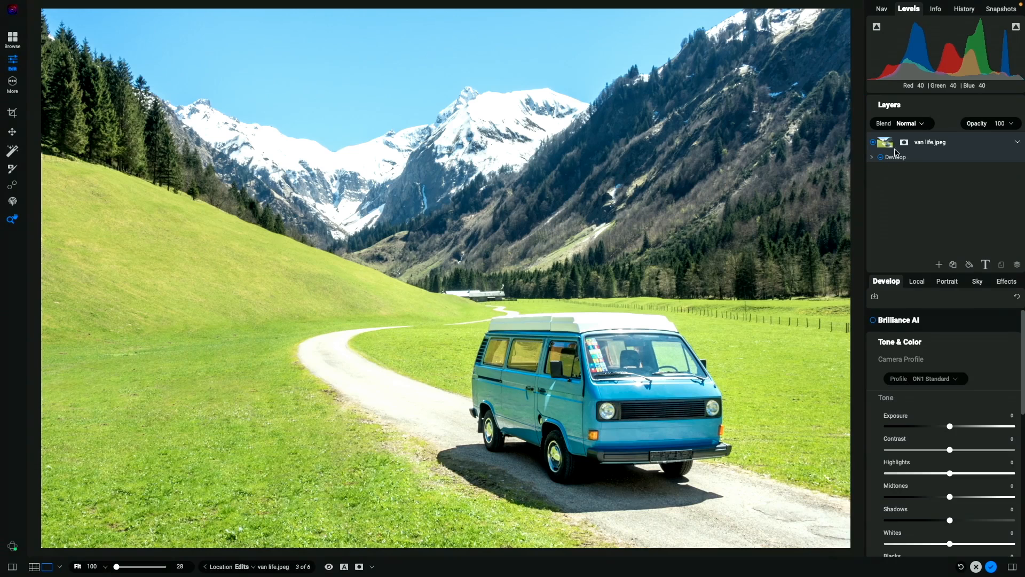
pyautogui.click(1017, 143)
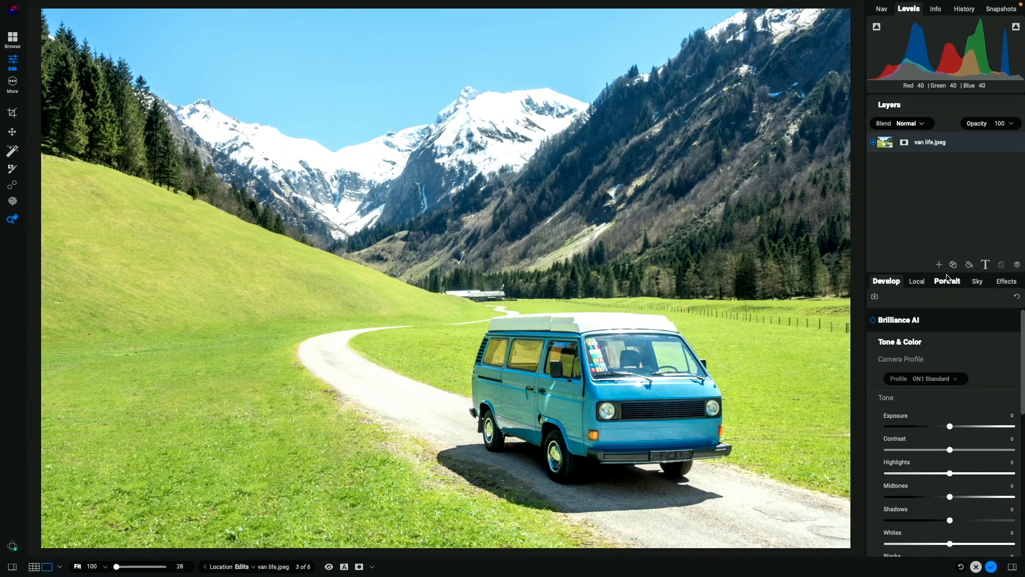
# Resize the Layers section so that it is shorter and leaves more room for the Develop settings
pyautogui.moveTo(945, 275); pyautogui.dragTo(941, 348)
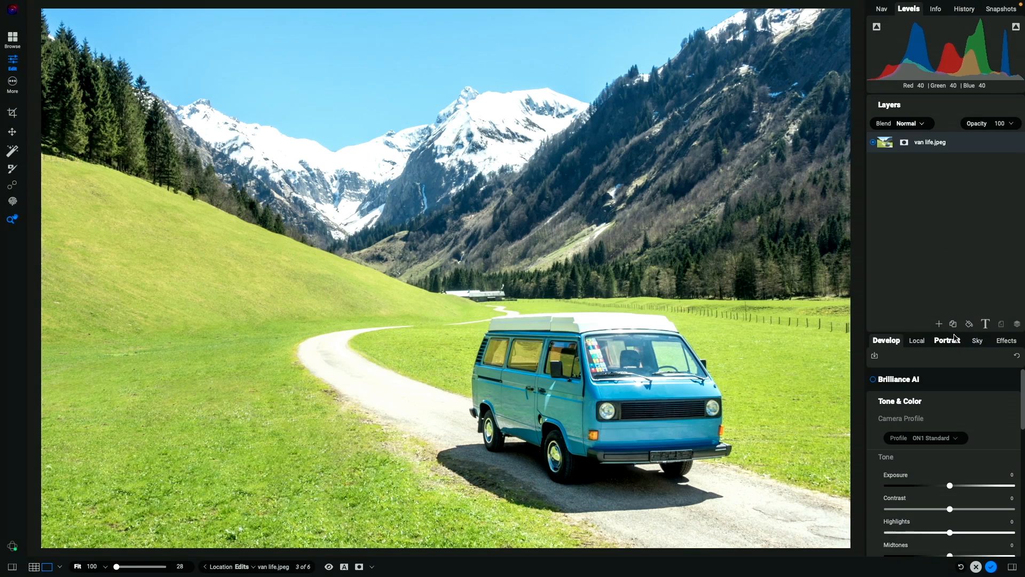
pyautogui.moveTo(946, 332); pyautogui.dragTo(946, 219)
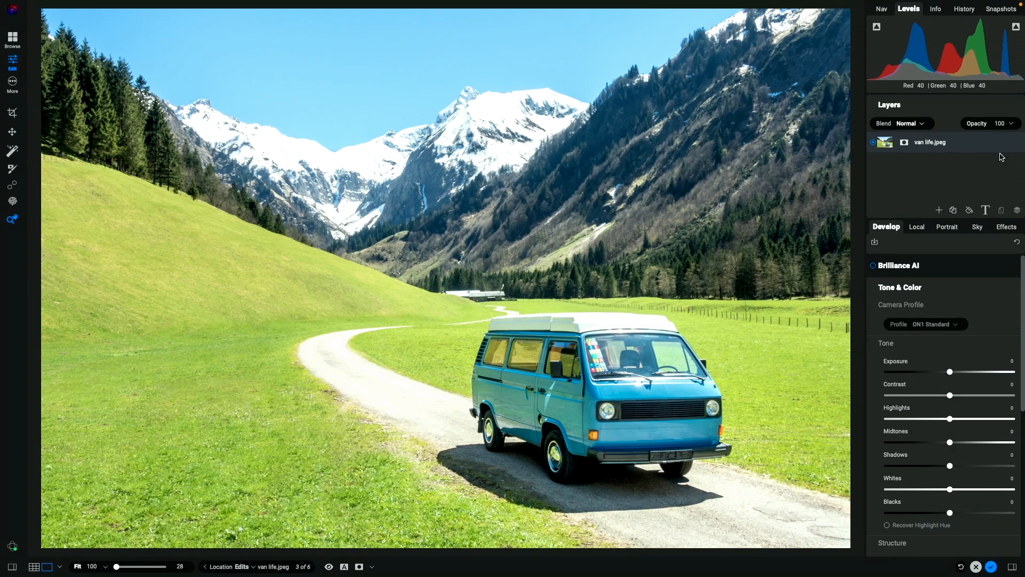
# Expand the Develop edits listed under the van life.jpeg layer, look through them, and collapse the list
pyautogui.click(1017, 142)
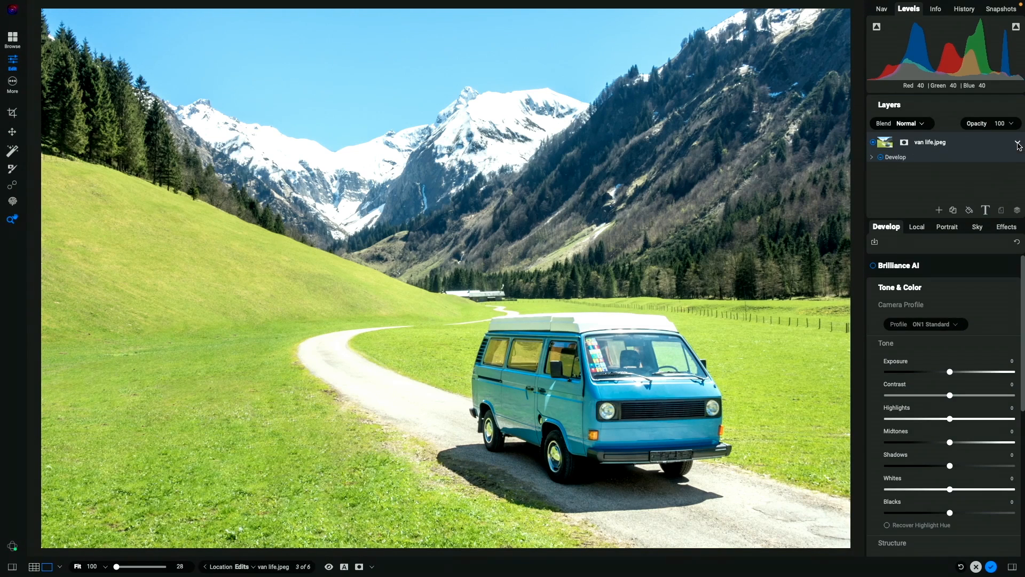
pyautogui.click(873, 157)
pyautogui.scroll(-1, 895, 185)
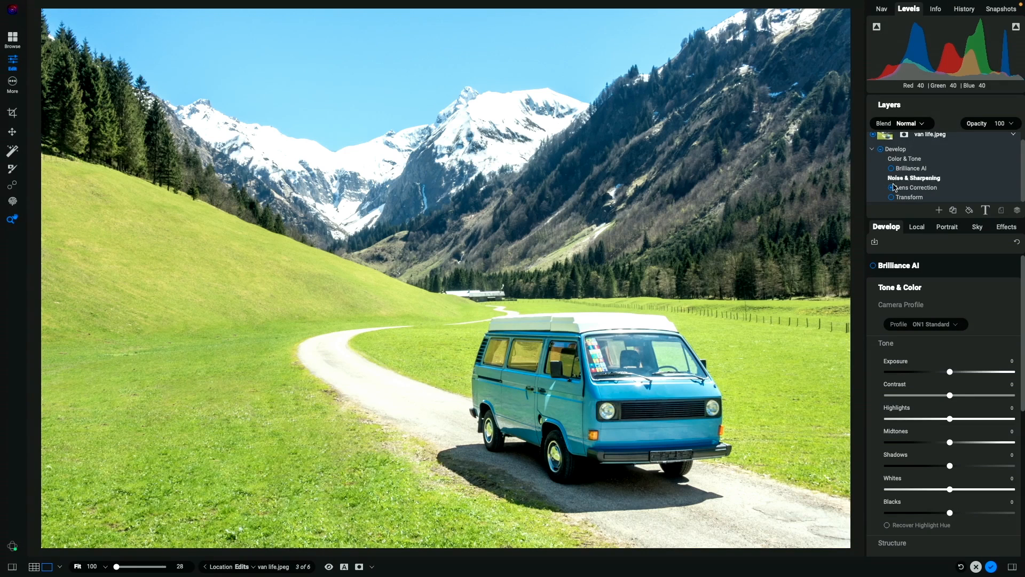
pyautogui.scroll(1, 895, 171)
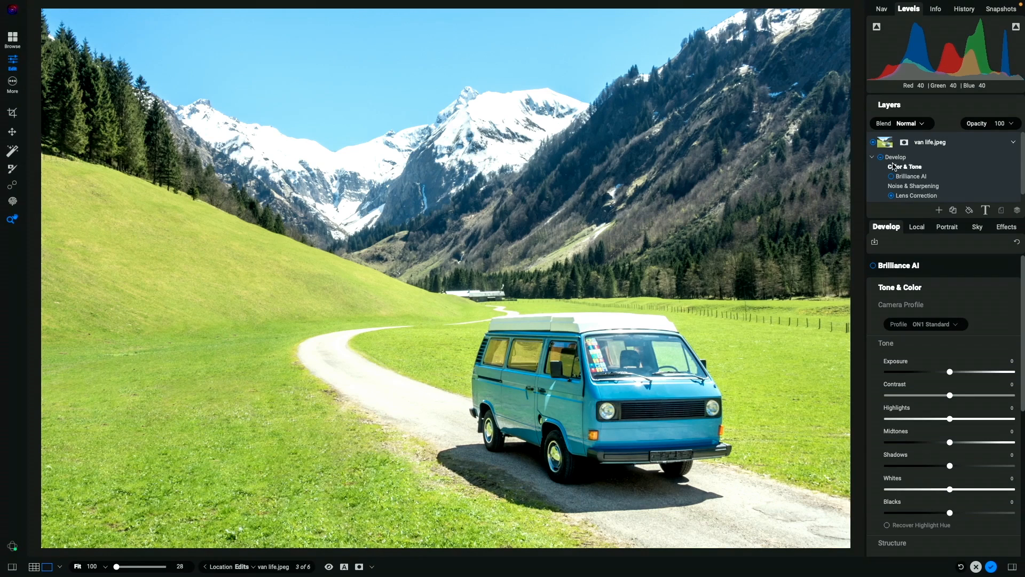
pyautogui.click(873, 157)
pyautogui.click(1017, 142)
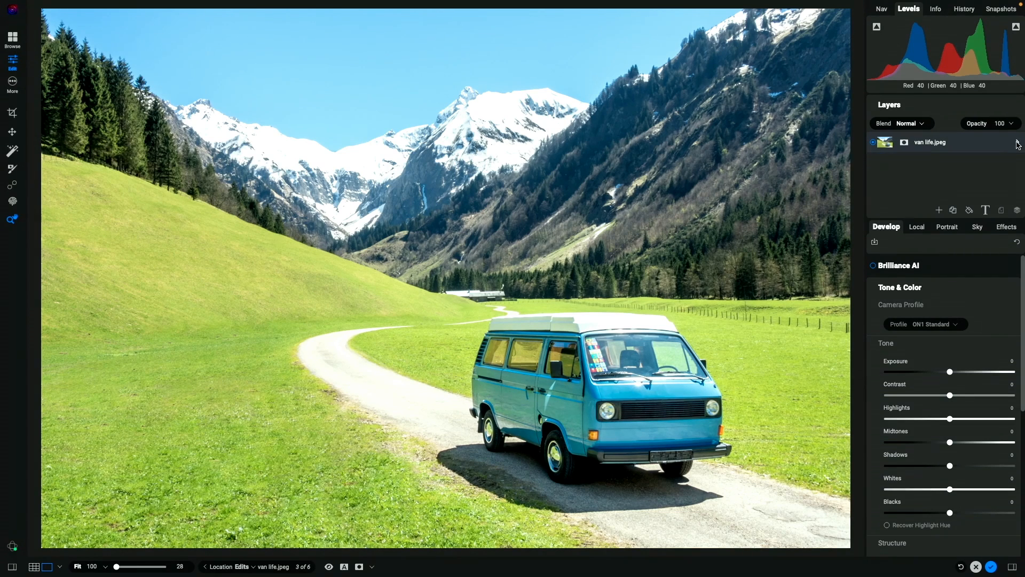
# Add a Borders filter to the van life.jpeg layer and set the Develop Contrast to 45
pyautogui.click(1004, 228)
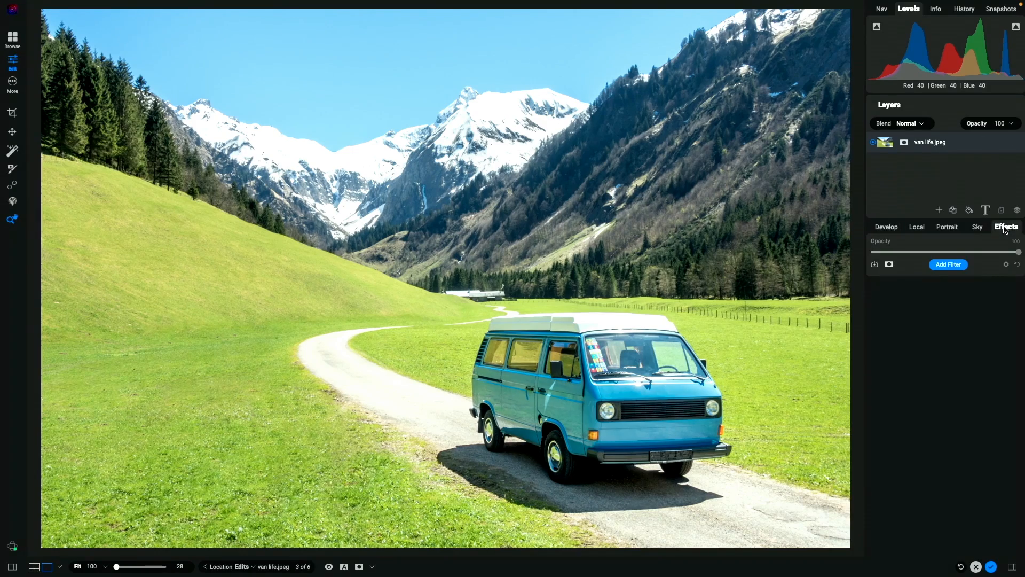
pyautogui.click(948, 265)
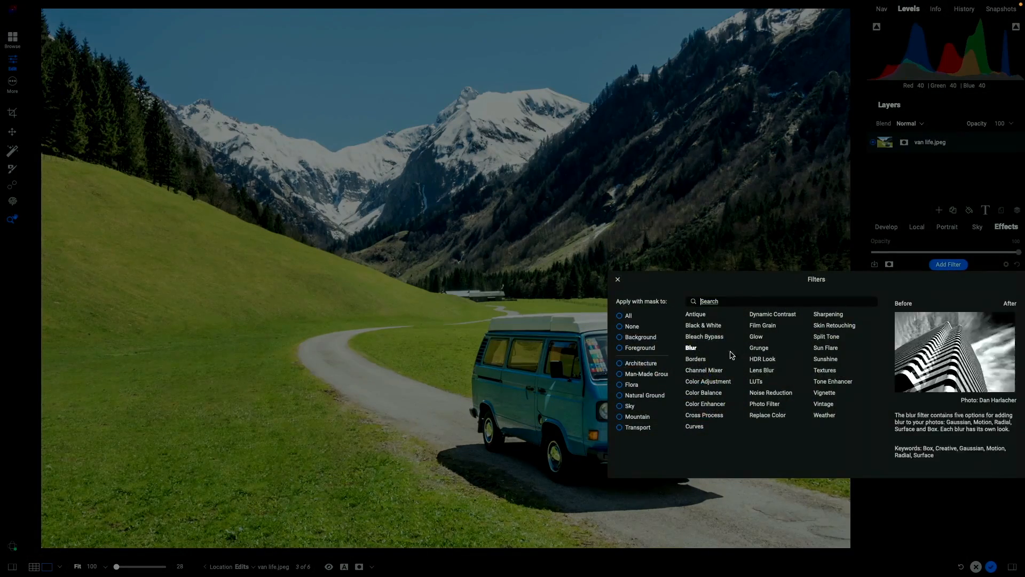
pyautogui.click(703, 362)
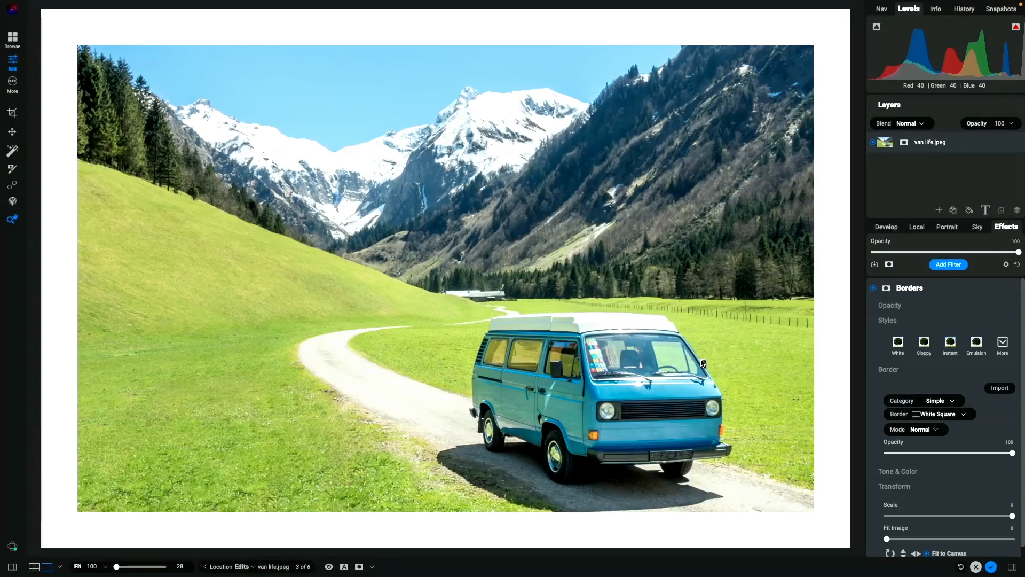
pyautogui.click(888, 228)
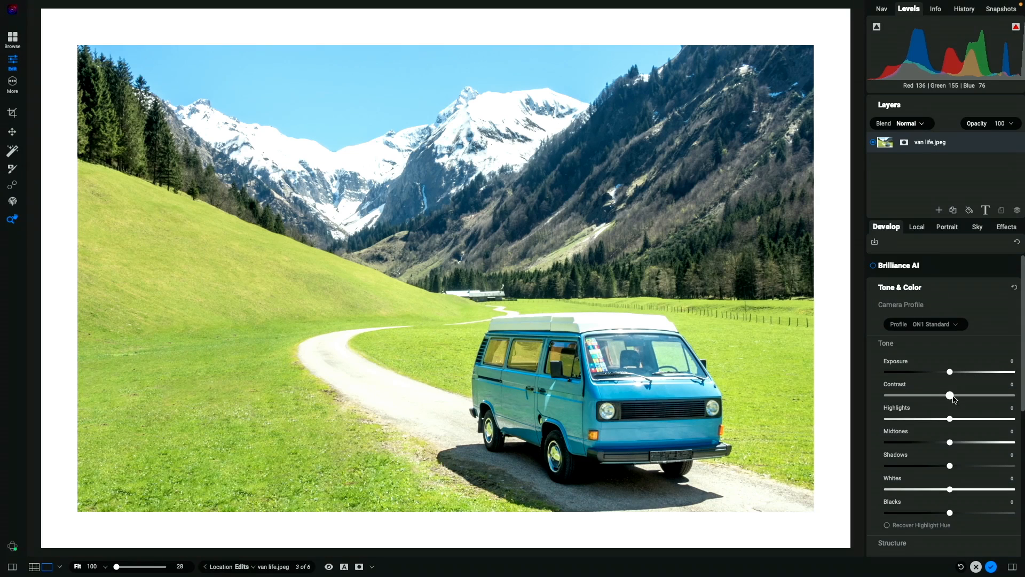
pyautogui.moveTo(950, 395); pyautogui.dragTo(977, 399)
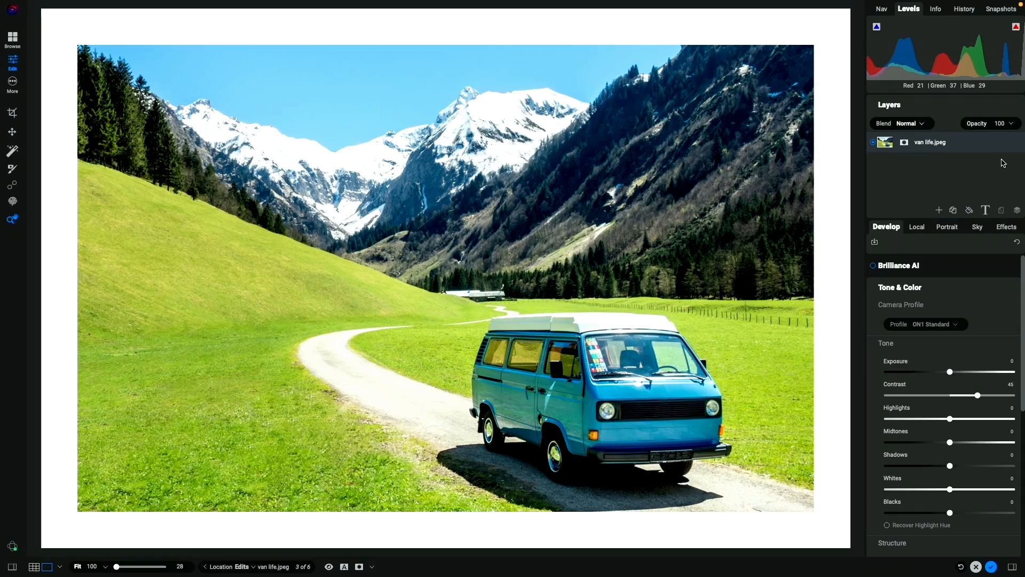
# Expand the Effects edits listed under the van life.jpeg layer and open the Borders filter's settings from there
pyautogui.click(1018, 143)
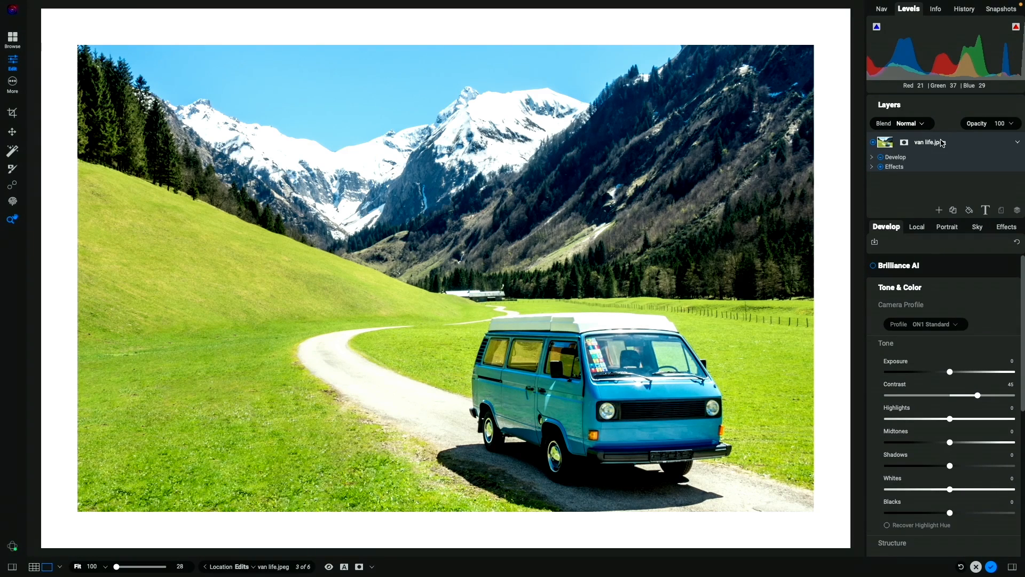
pyautogui.click(872, 167)
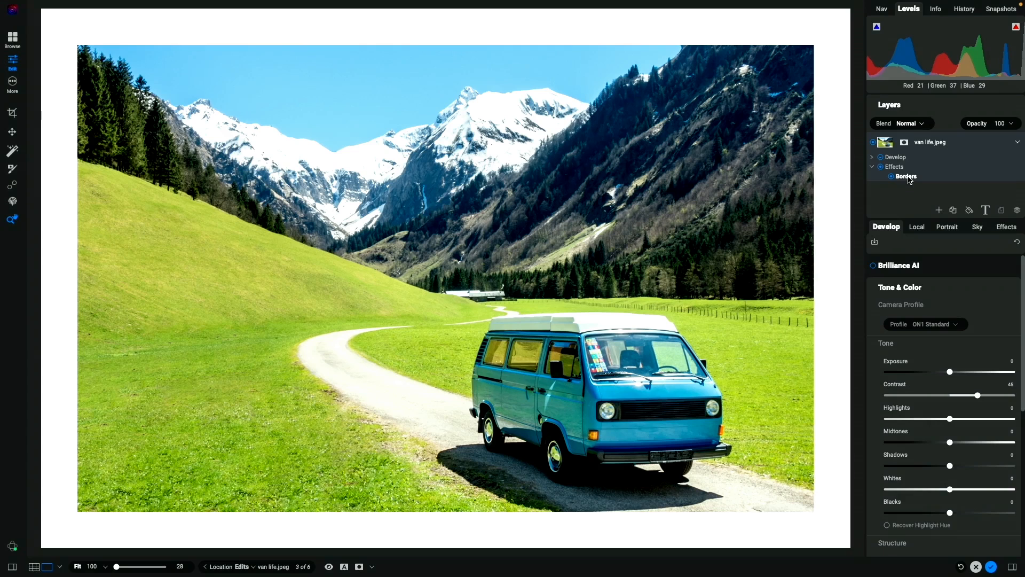
pyautogui.click(908, 177)
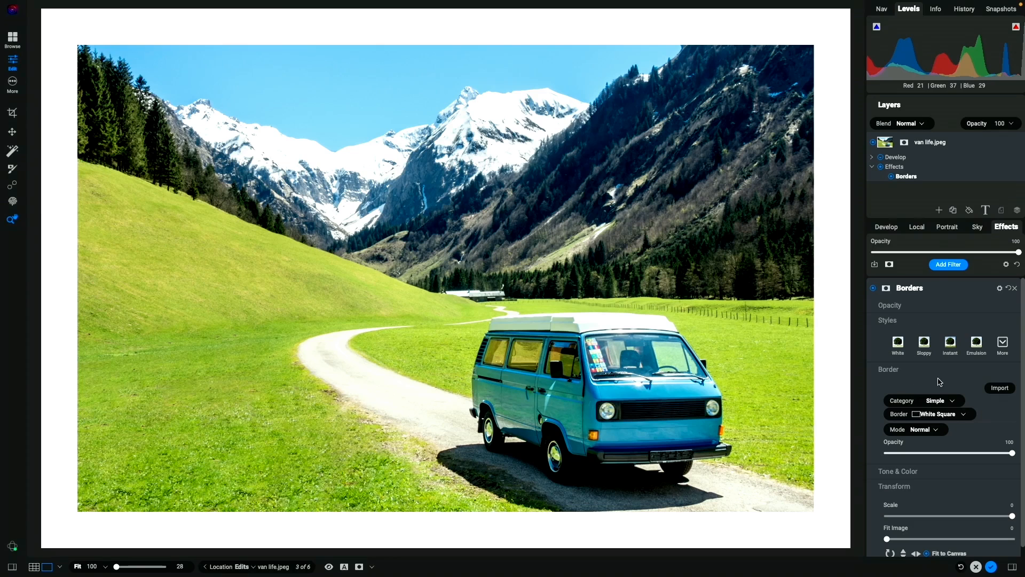
# Try the Film border category on the photo, reset the Borders filter and collapse its settings
pyautogui.click(957, 400)
pyautogui.click(960, 376)
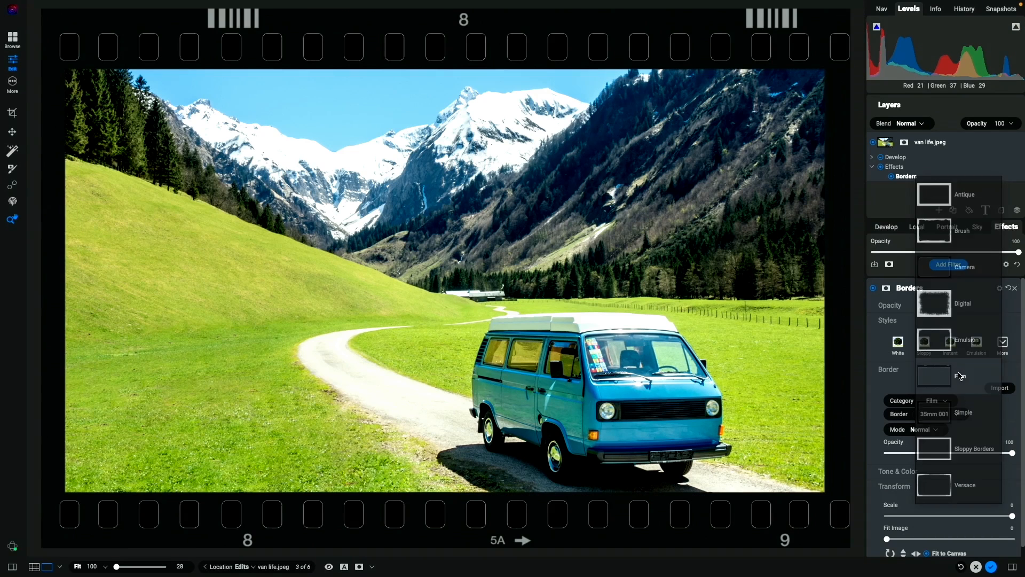
pyautogui.click(1008, 288)
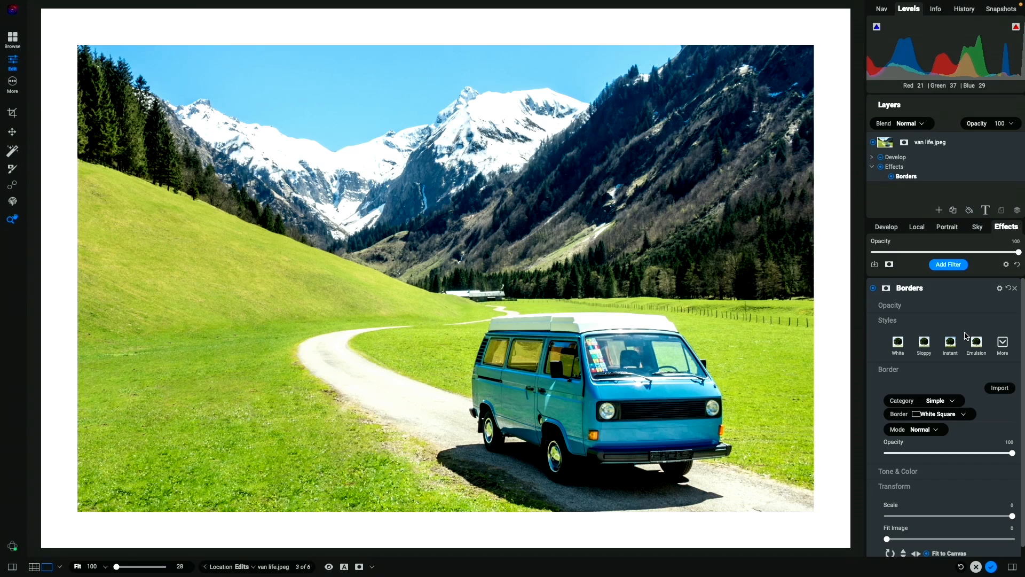
pyautogui.click(979, 288)
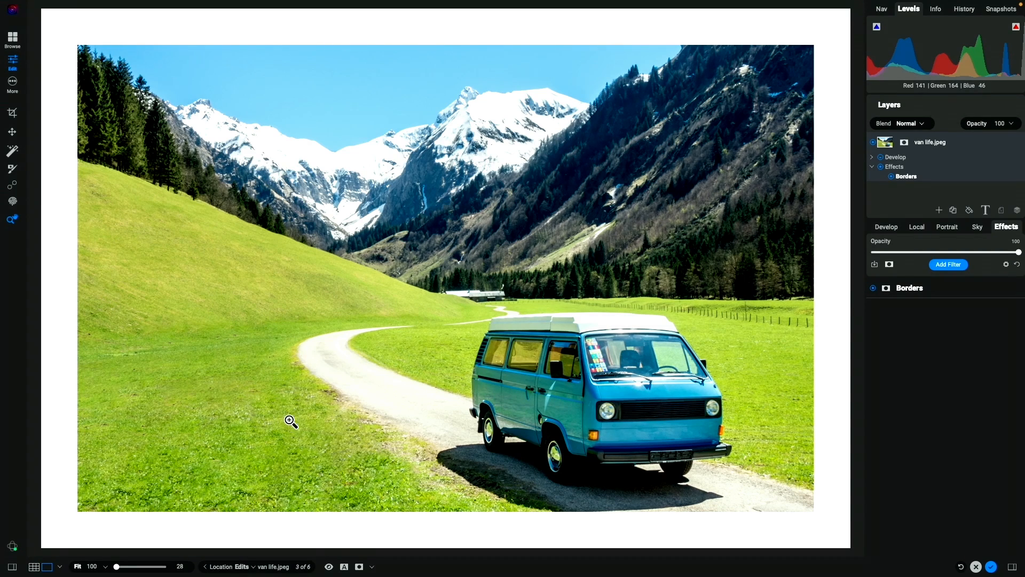
# Copy the Volkswagen logo image from its Wikipedia page in Chrome and paste it as a new layer in ON1 Photo RAW
pyautogui.press('super+Tab')
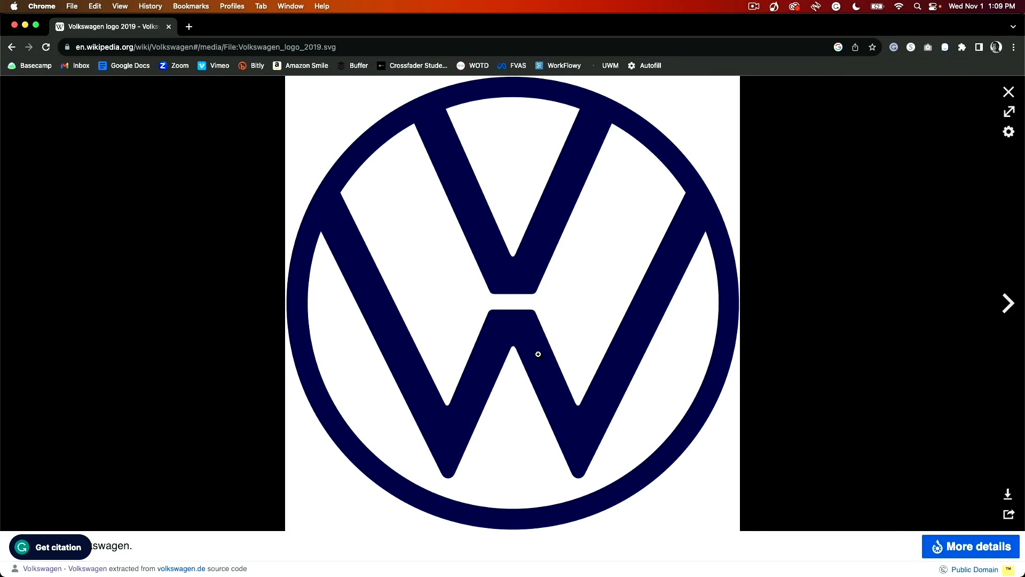
pyautogui.rightClick(525, 290)
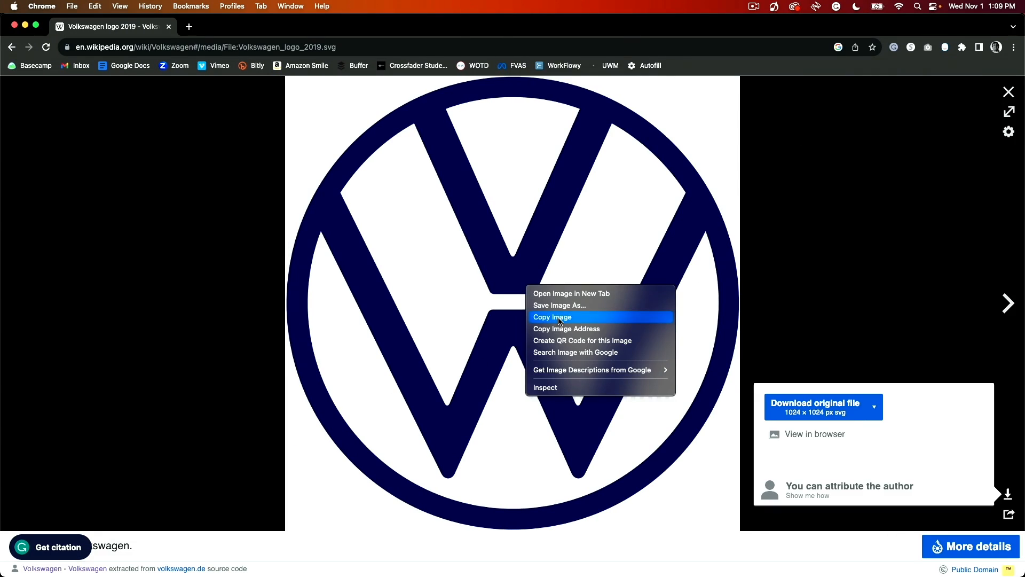
pyautogui.click(561, 319)
pyautogui.press('super+Tab')
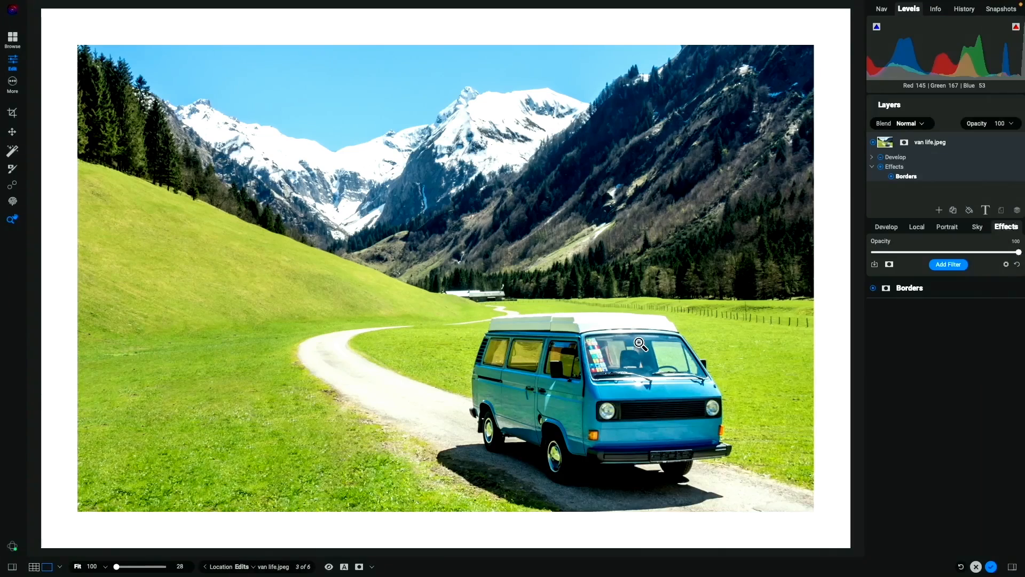
pyautogui.press('super+v')
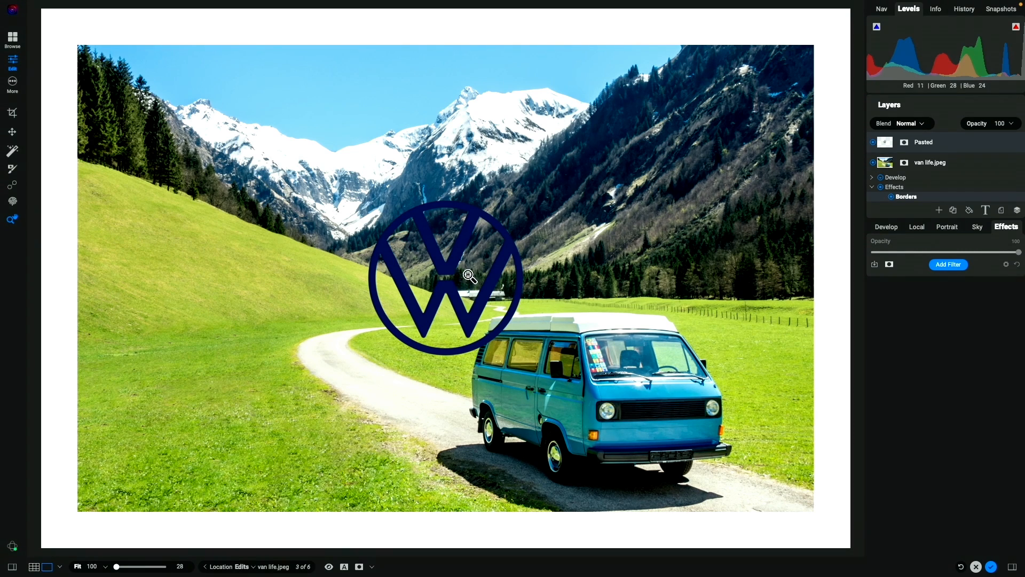
# Scale the pasted logo down to about 667 by 641 and move it to the lower-left edge of the photo
pyautogui.hotkey('ctrl', 't')
pyautogui.moveTo(521, 213); pyautogui.dragTo(473, 272)
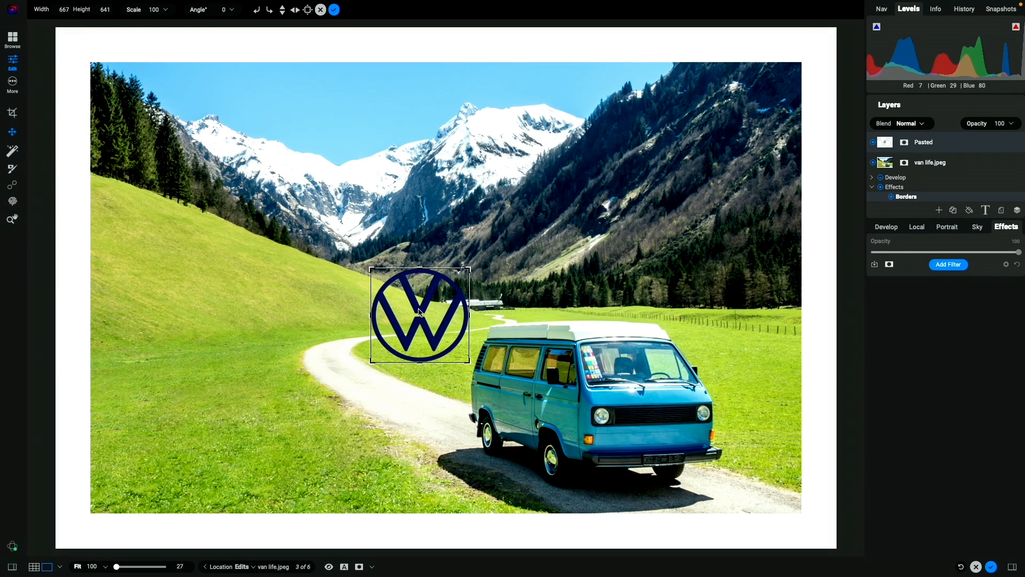
pyautogui.moveTo(420, 331); pyautogui.dragTo(233, 497)
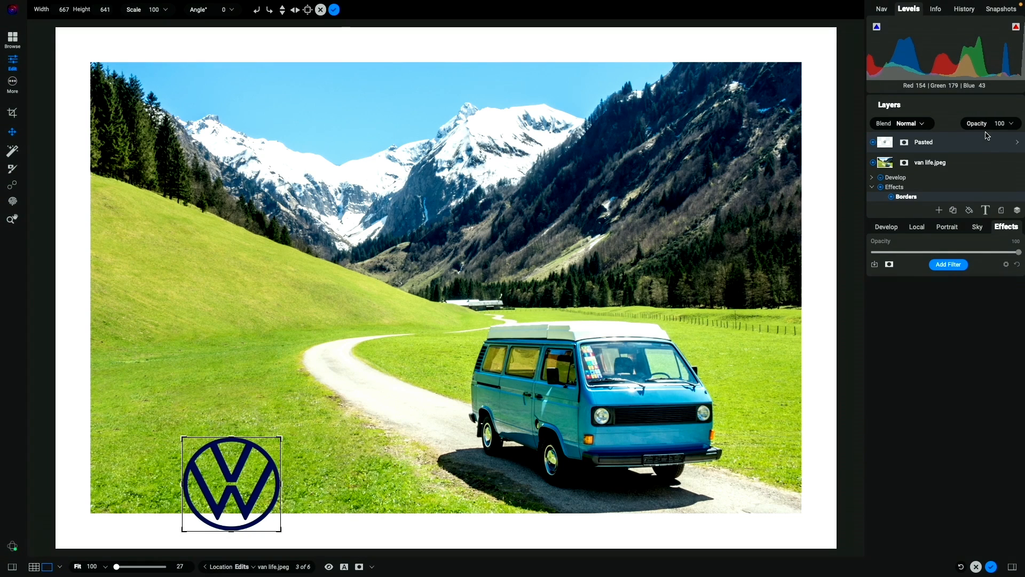
# Make the Layers section taller and add a text layer reading "Van Life"
pyautogui.moveTo(957, 219); pyautogui.dragTo(961, 301)
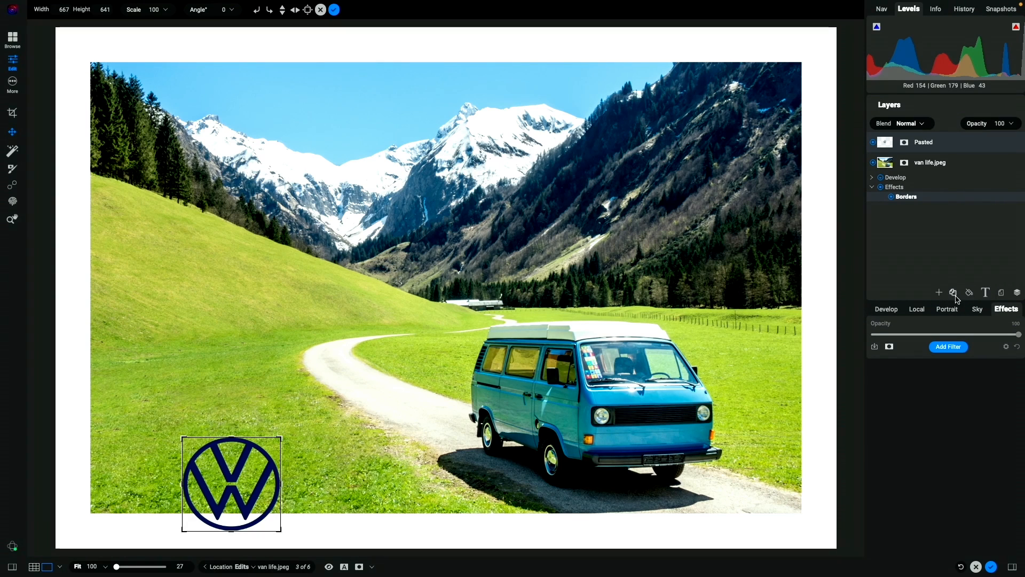
pyautogui.click(986, 293)
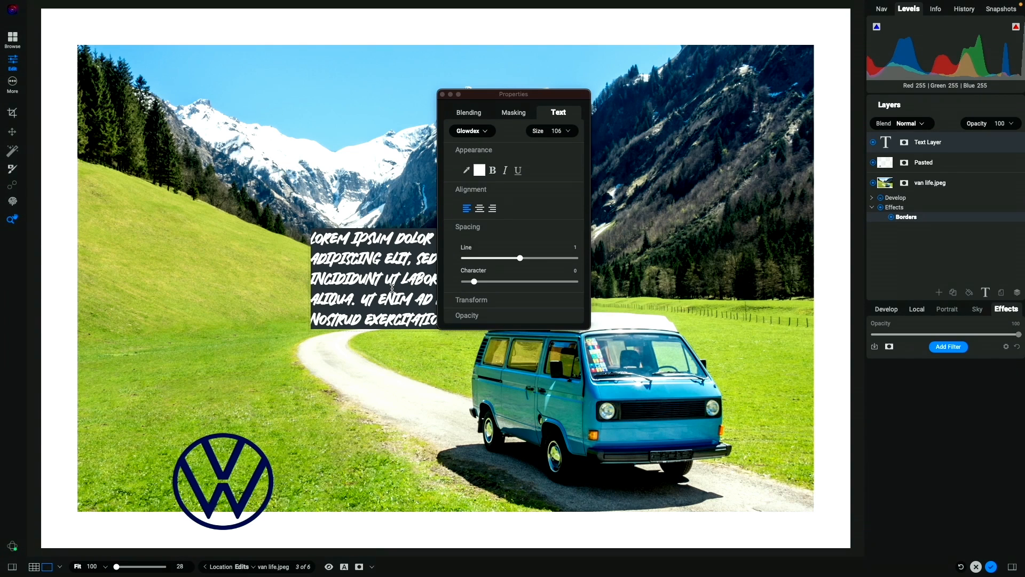
pyautogui.write('Van Life')
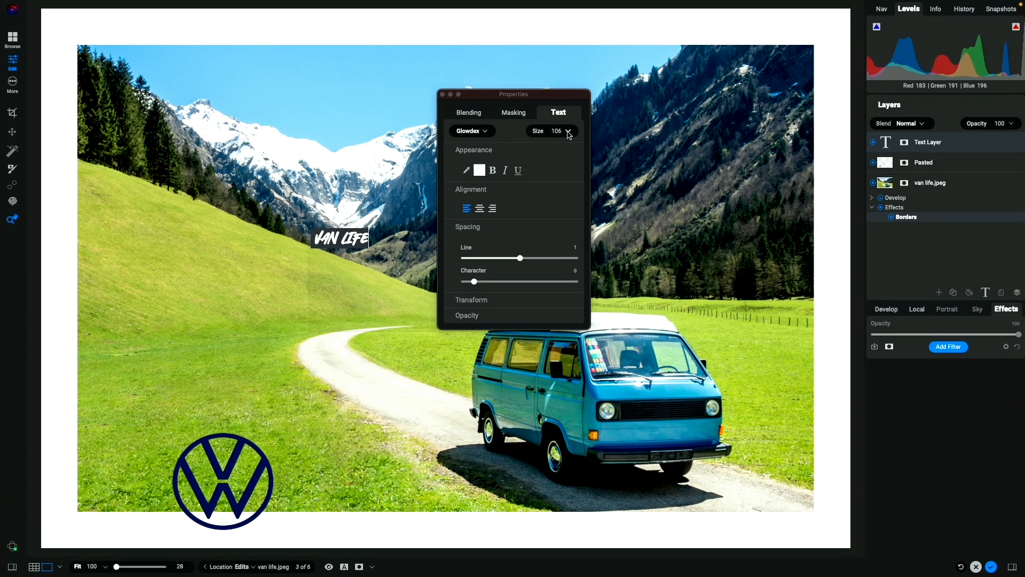
# Set the size of the "Van Life" text to 691
pyautogui.click(568, 131)
pyautogui.moveTo(558, 153); pyautogui.dragTo(577, 153)
pyautogui.click(376, 166)
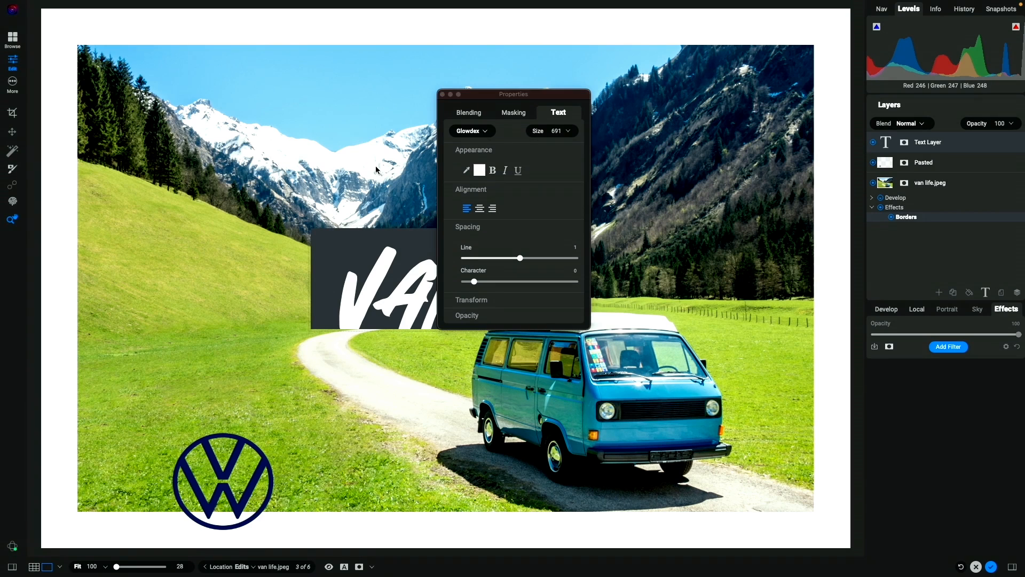
# Widen and heighten the text box to fit "Van Life" and move it over the lower-left grass, just above the logo
pyautogui.moveTo(388, 296); pyautogui.dragTo(205, 297)
pyautogui.moveTo(397, 284); pyautogui.dragTo(720, 283)
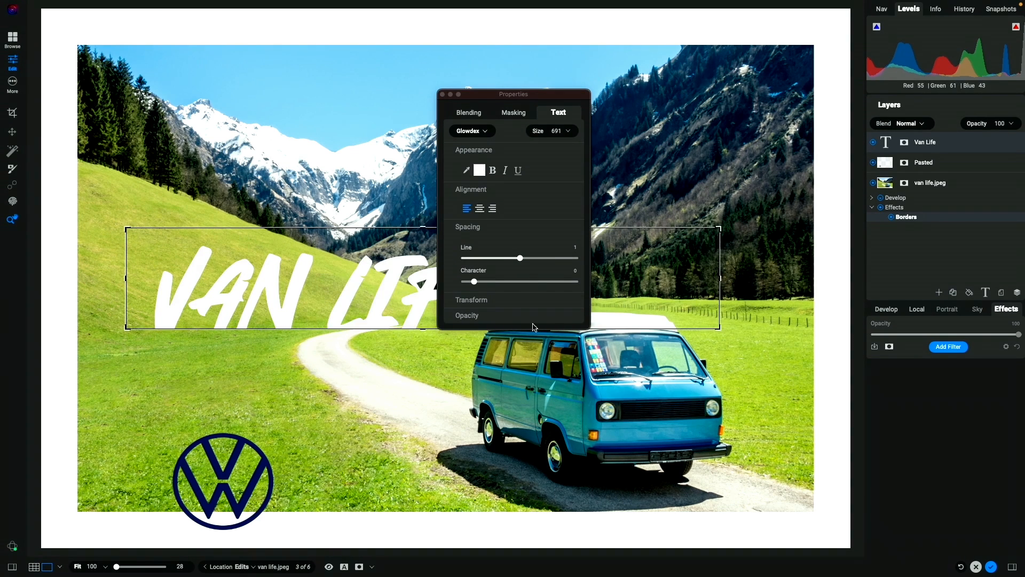
pyautogui.moveTo(423, 329); pyautogui.dragTo(423, 425)
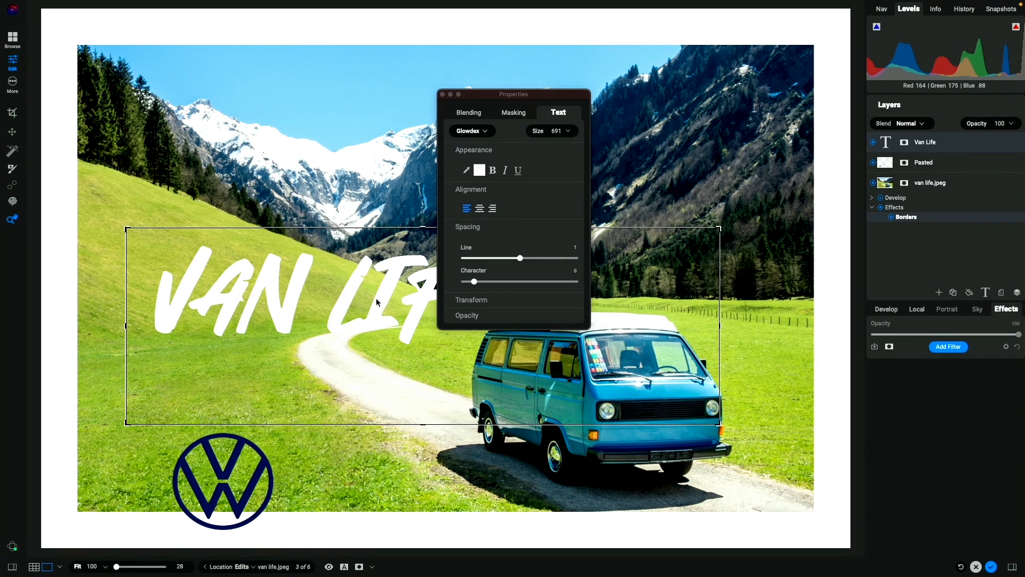
pyautogui.moveTo(371, 296); pyautogui.dragTo(334, 402)
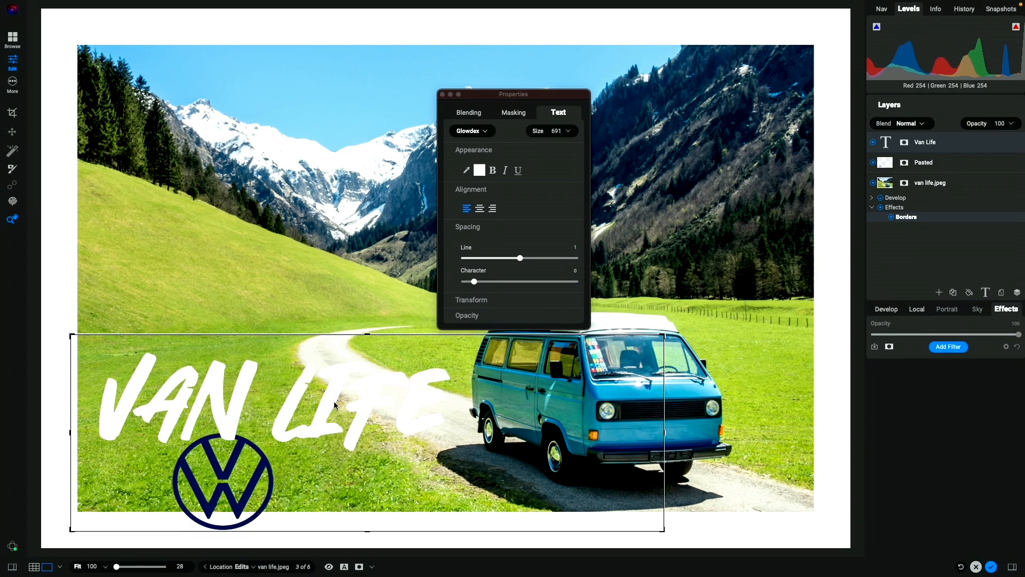
# Select the pasted logo layer, enlarge the logo to about 849 by 834, and reposition it behind the middle of the text
pyautogui.click(943, 169)
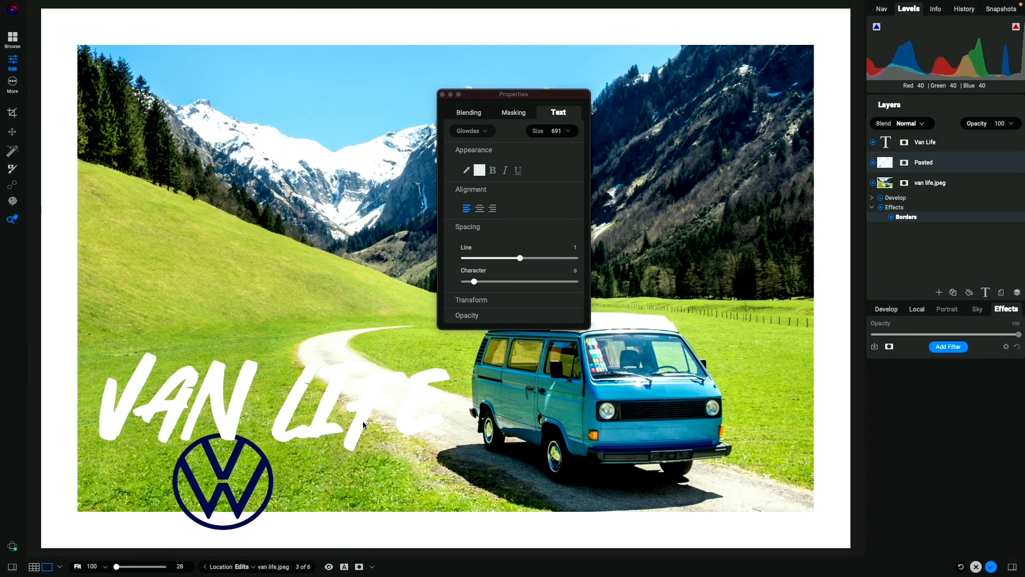
pyautogui.click(228, 484)
pyautogui.click(230, 484)
pyautogui.press('v')
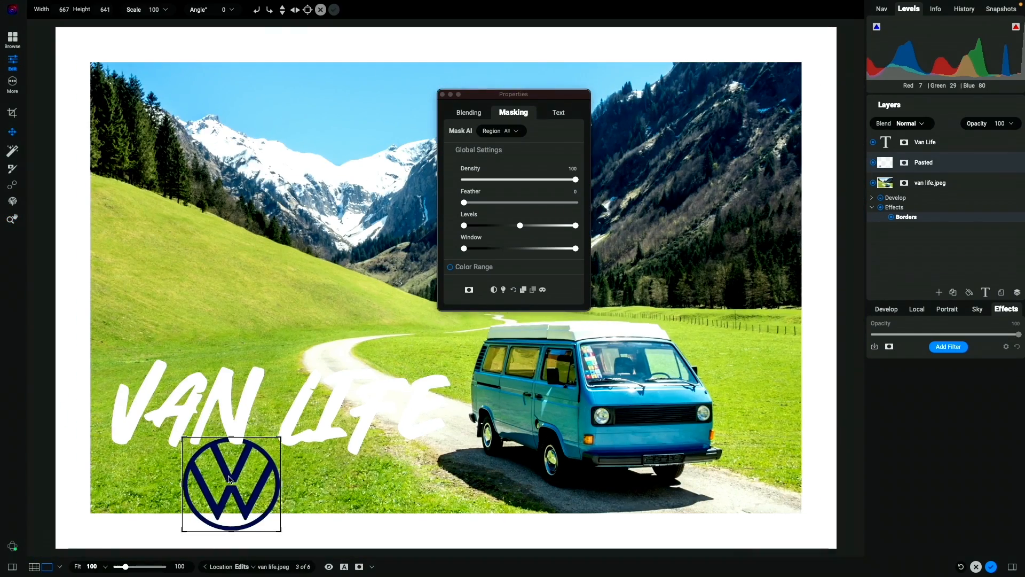
pyautogui.moveTo(230, 483); pyautogui.dragTo(270, 487)
pyautogui.moveTo(322, 445); pyautogui.dragTo(348, 414)
pyautogui.moveTo(303, 489); pyautogui.dragTo(282, 488)
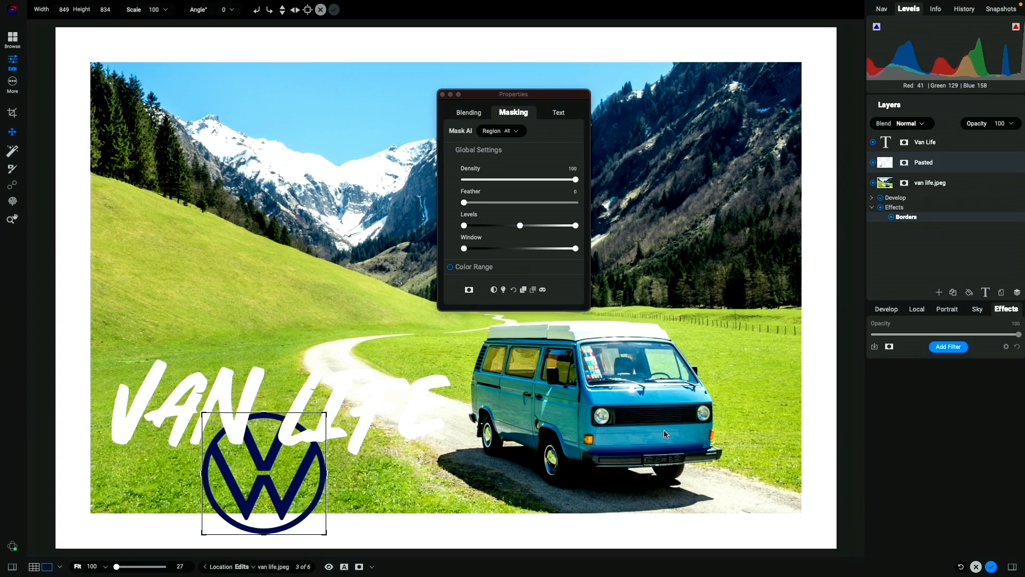
pyautogui.press('Return')
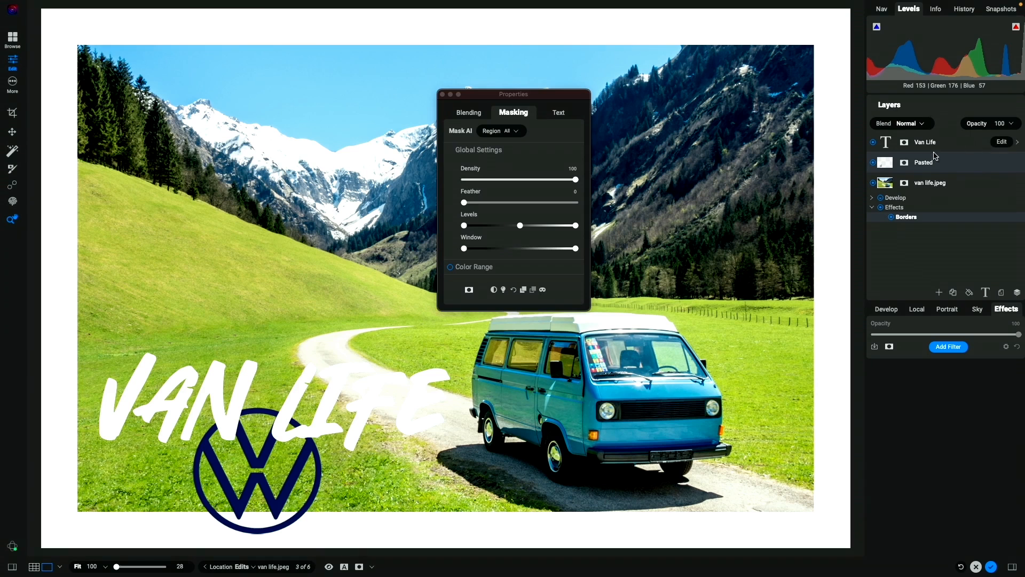
# Select the Van Life text layer and review the layer commands available for it
pyautogui.click(971, 144)
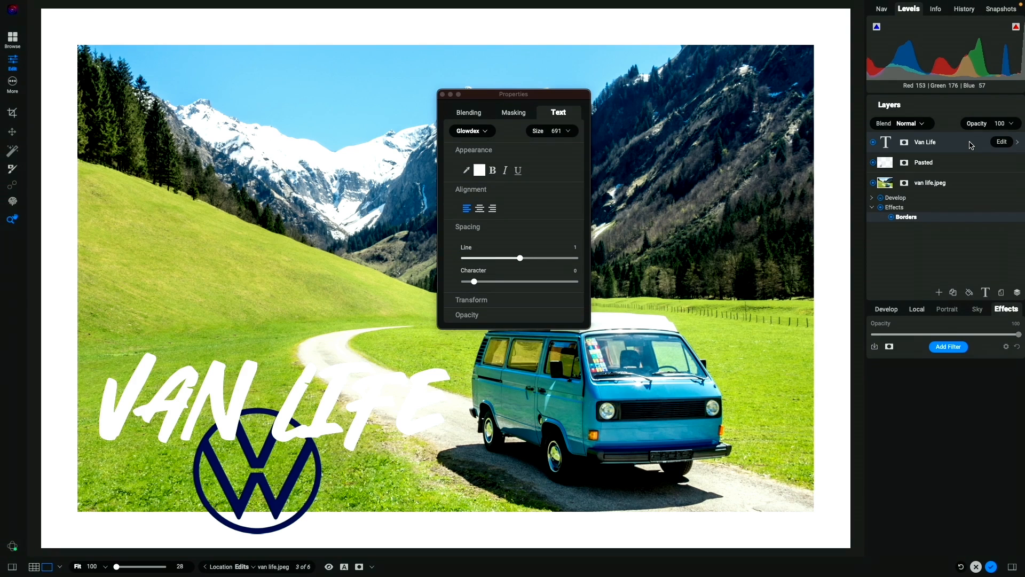
pyautogui.rightClick(956, 145)
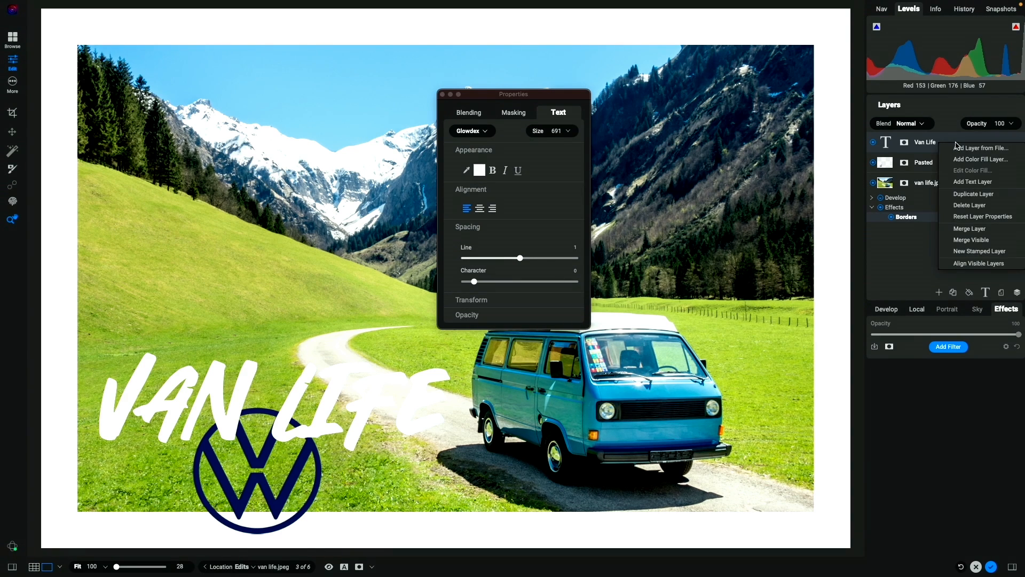
pyautogui.click(610, 165)
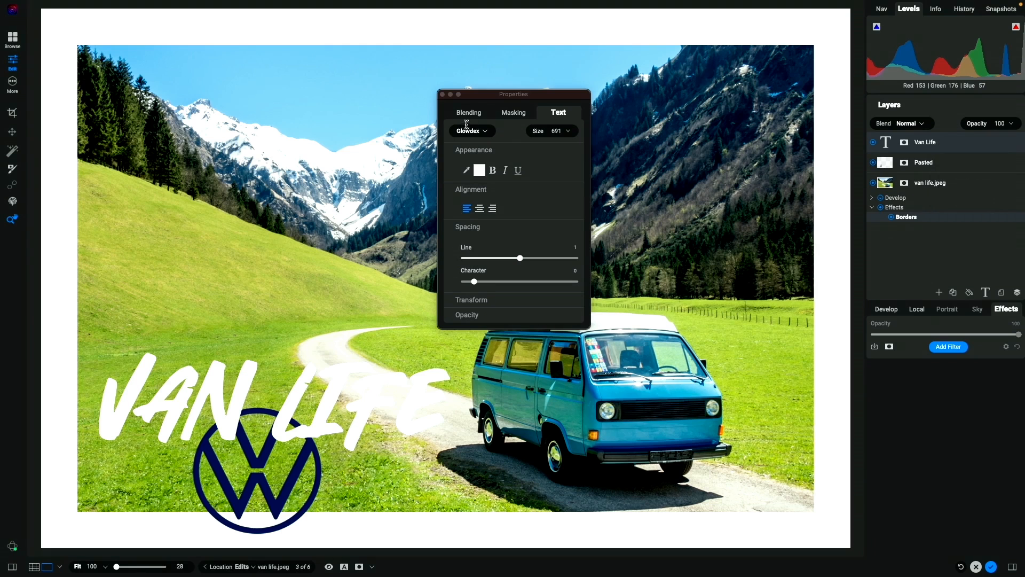
# Close the text properties, create a merged copy of all visible layers above the text layer, and rename it Complete
pyautogui.click(443, 96)
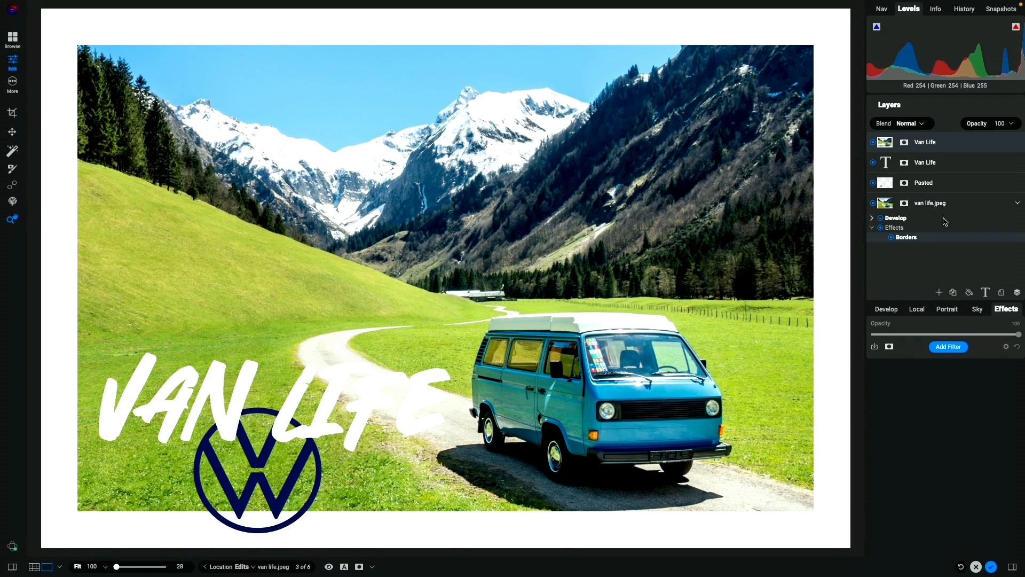
pyautogui.doubleClick(935, 144)
pyautogui.write('Comple')
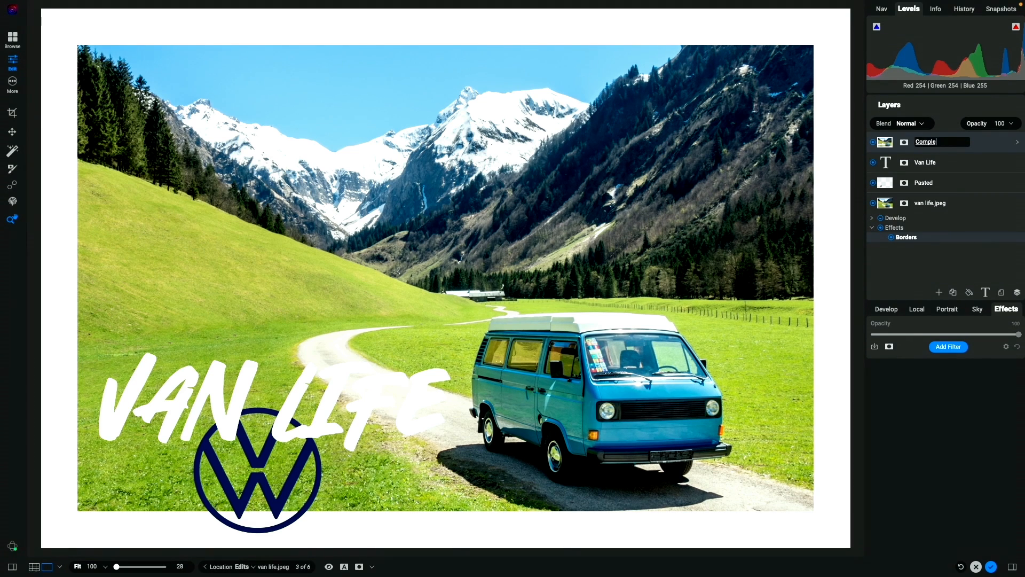
pyautogui.write('te')
pyautogui.press('Return')
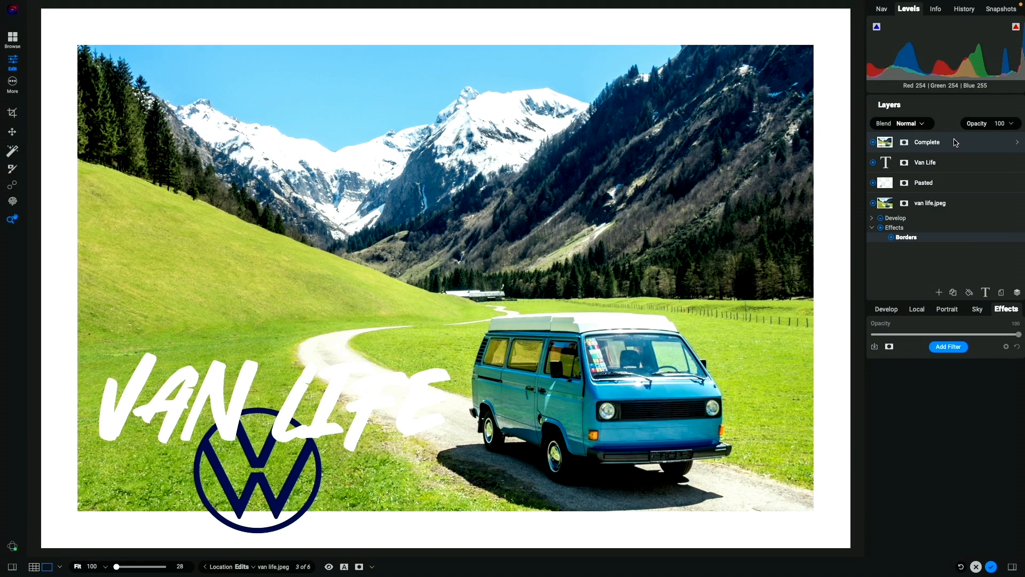
# Hide the Van Life text, Pasted and van life.jpeg layers, leaving only the Complete layer visible
pyautogui.click(873, 162)
pyautogui.click(872, 183)
pyautogui.click(873, 202)
pyautogui.click(872, 142)
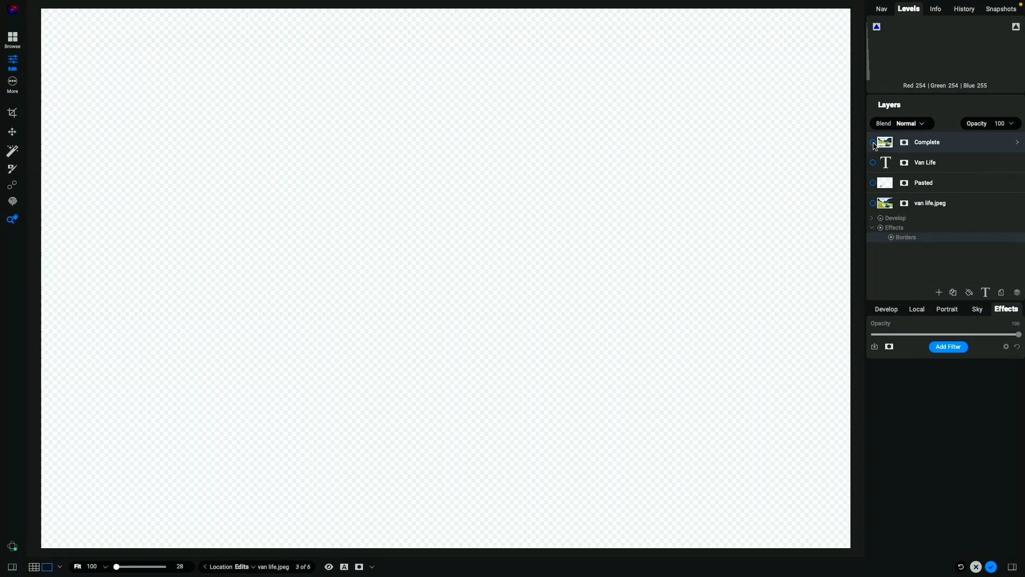
pyautogui.click(872, 142)
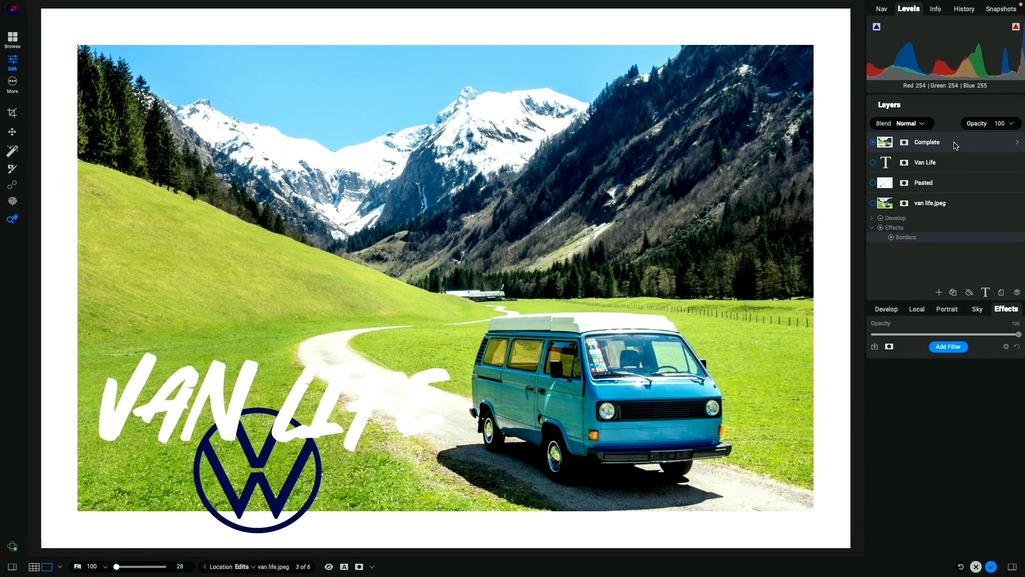
# Add a Textures filter to the Complete layer using the Folded Paper 8 texture from the Paper category
pyautogui.click(961, 348)
pyautogui.click(827, 452)
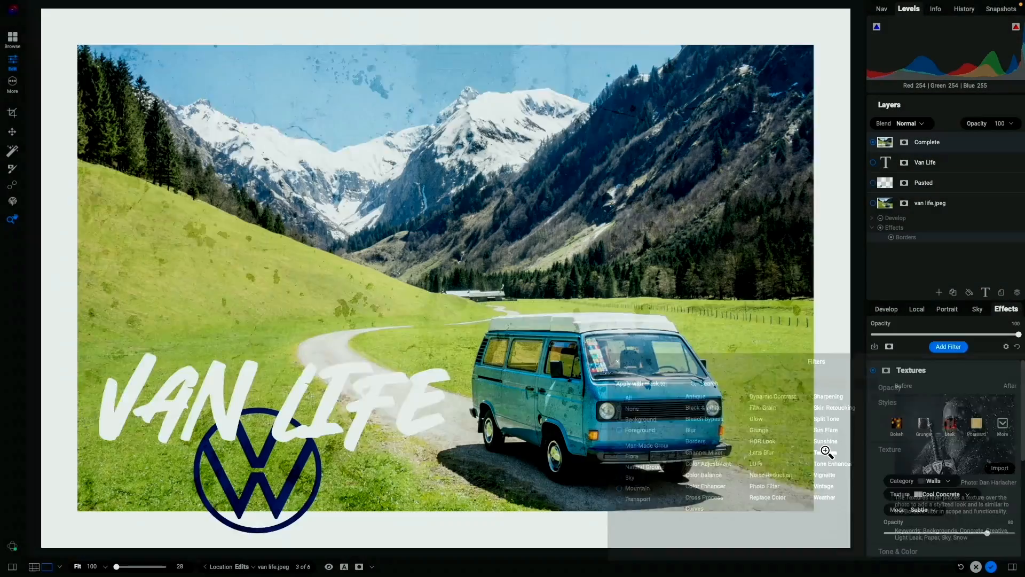
pyautogui.click(956, 481)
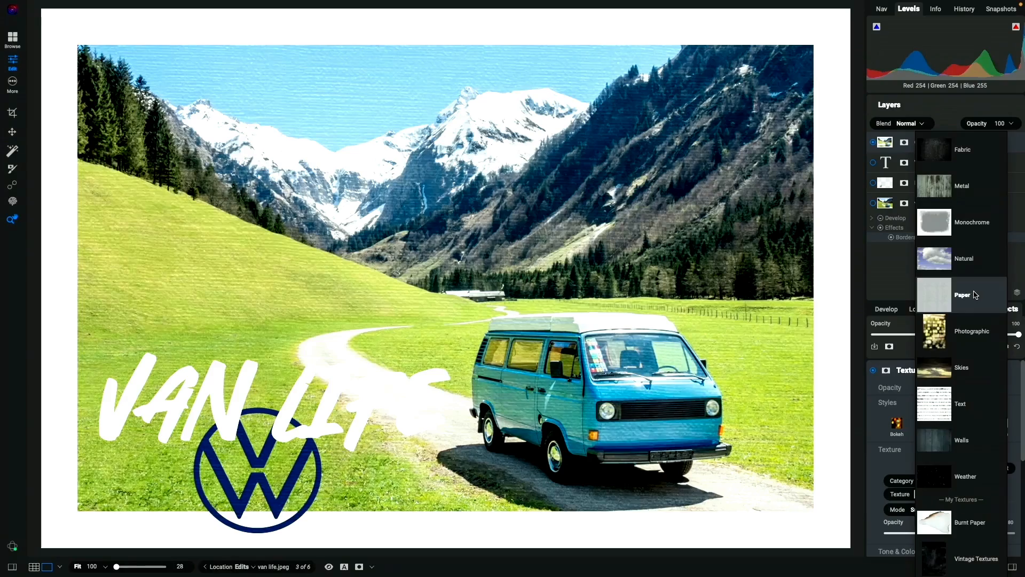
pyautogui.click(975, 295)
pyautogui.click(953, 494)
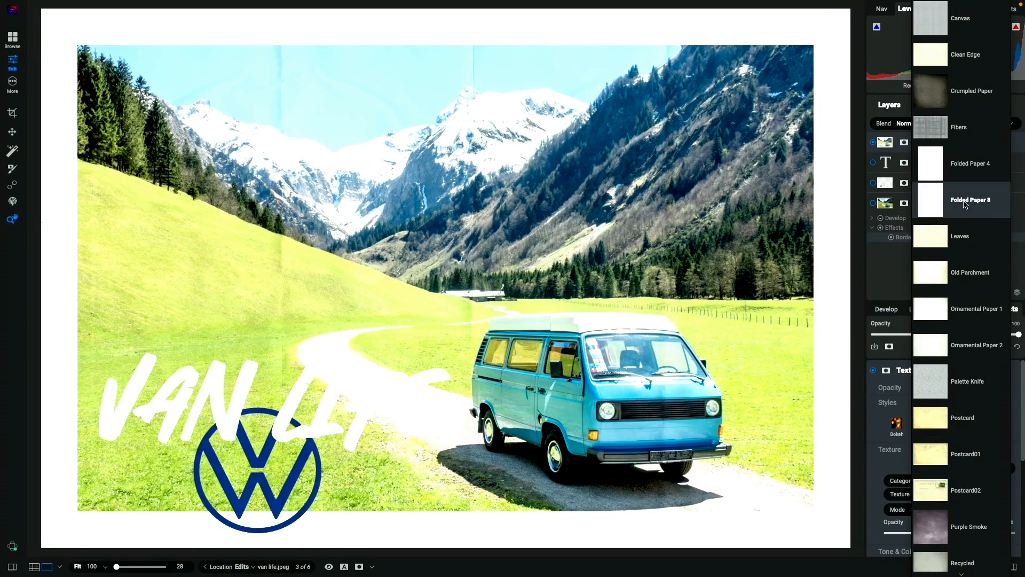
pyautogui.click(965, 201)
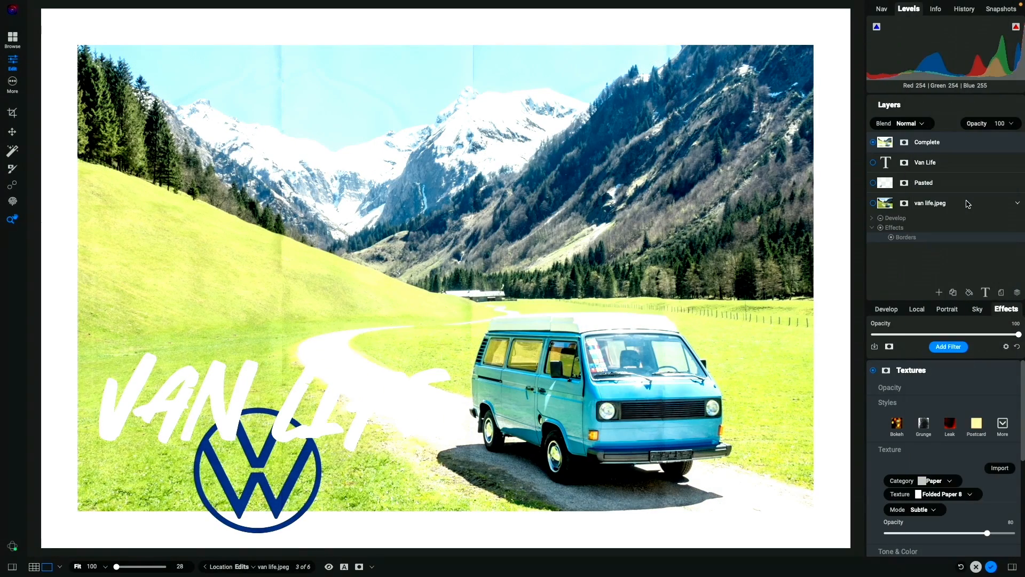
# Set the folded paper texture's blend mode to Darker and its opacity to 100
pyautogui.click(934, 510)
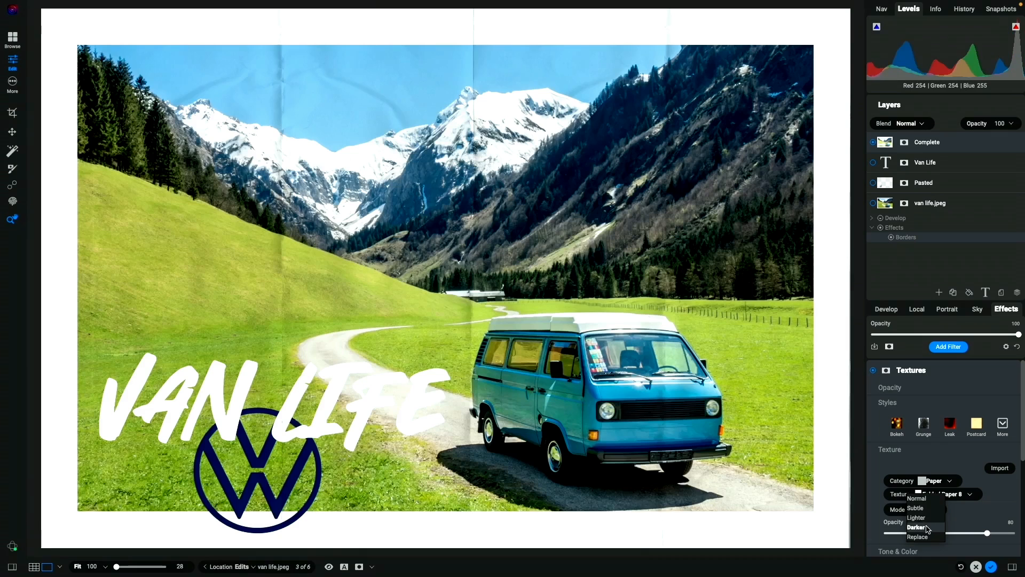
pyautogui.click(928, 528)
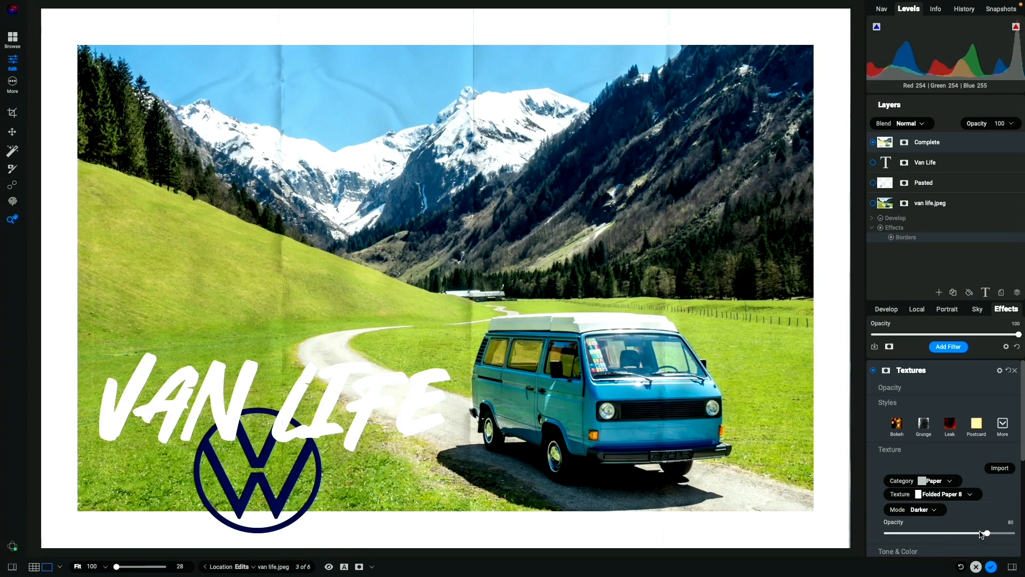
pyautogui.moveTo(987, 533); pyautogui.dragTo(1024, 532)
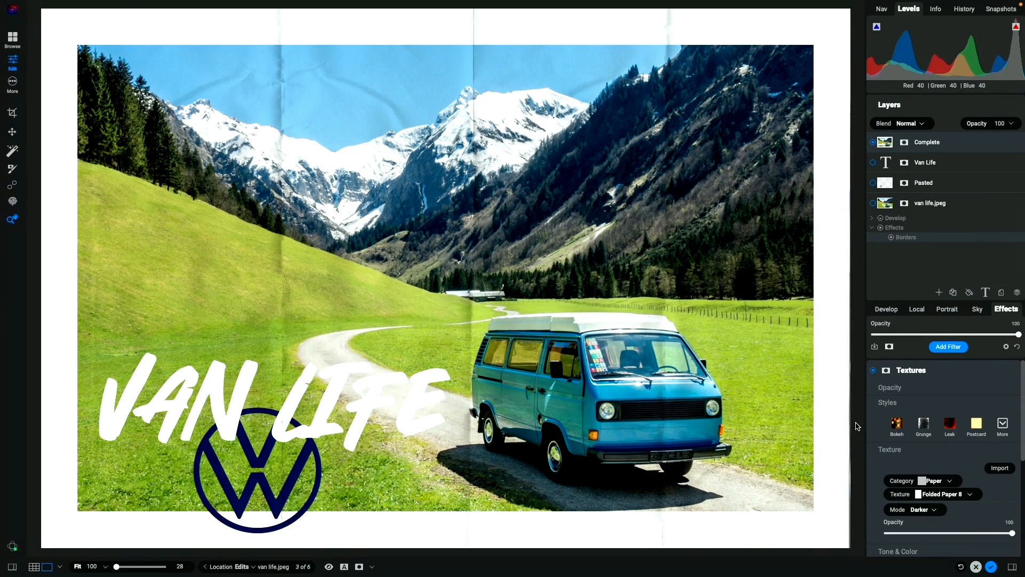
# Examine the folded paper texture up close over the text, the logo and the sky crease
pyautogui.click(270, 427)
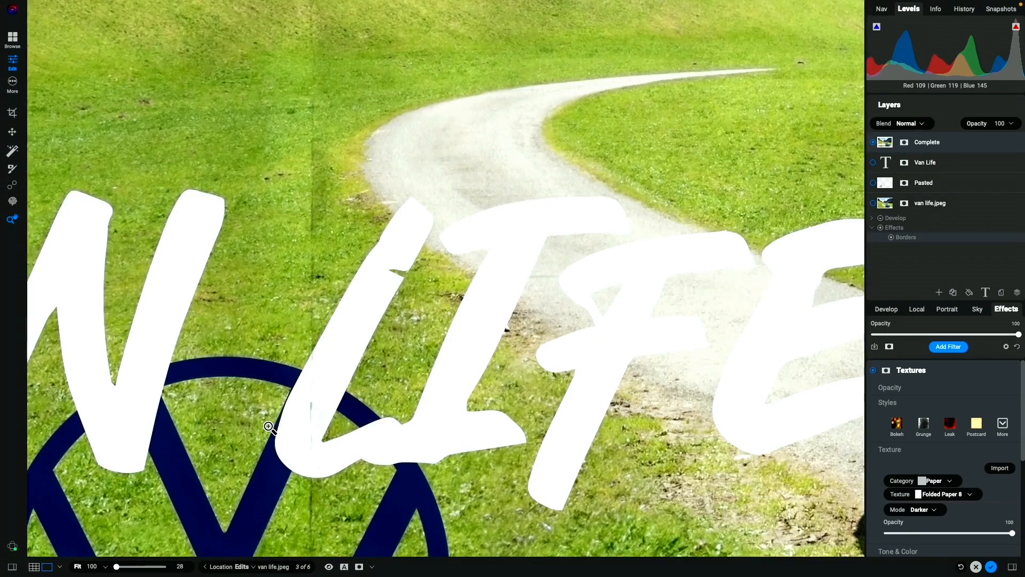
pyautogui.moveTo(290, 436); pyautogui.dragTo(288, 389)
pyautogui.moveTo(264, 481); pyautogui.dragTo(343, 240)
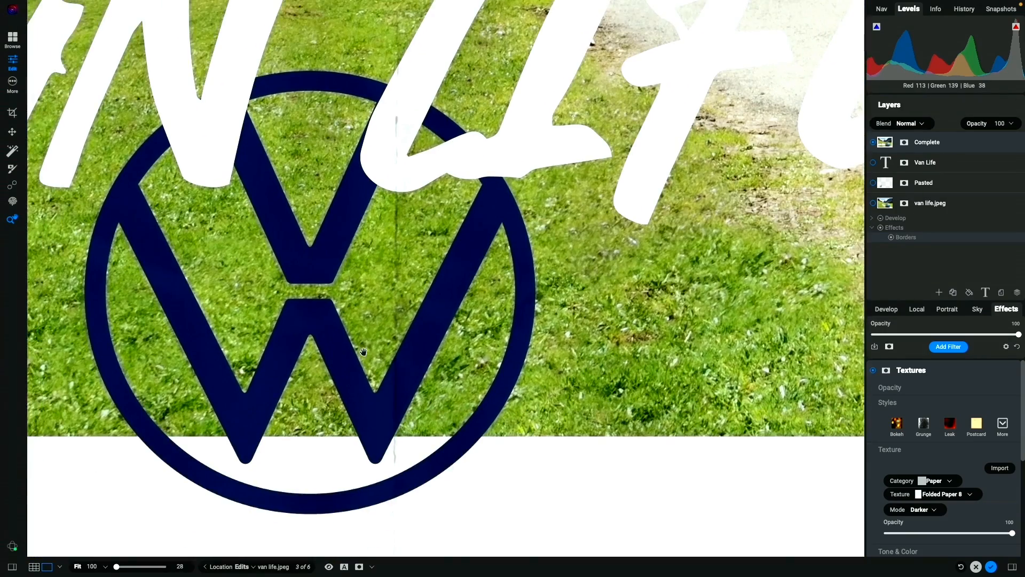
pyautogui.moveTo(399, 372); pyautogui.dragTo(441, 307)
pyautogui.moveTo(369, 266); pyautogui.dragTo(458, 372)
pyautogui.moveTo(380, 312); pyautogui.dragTo(534, 409)
pyautogui.moveTo(412, 292); pyautogui.dragTo(521, 357)
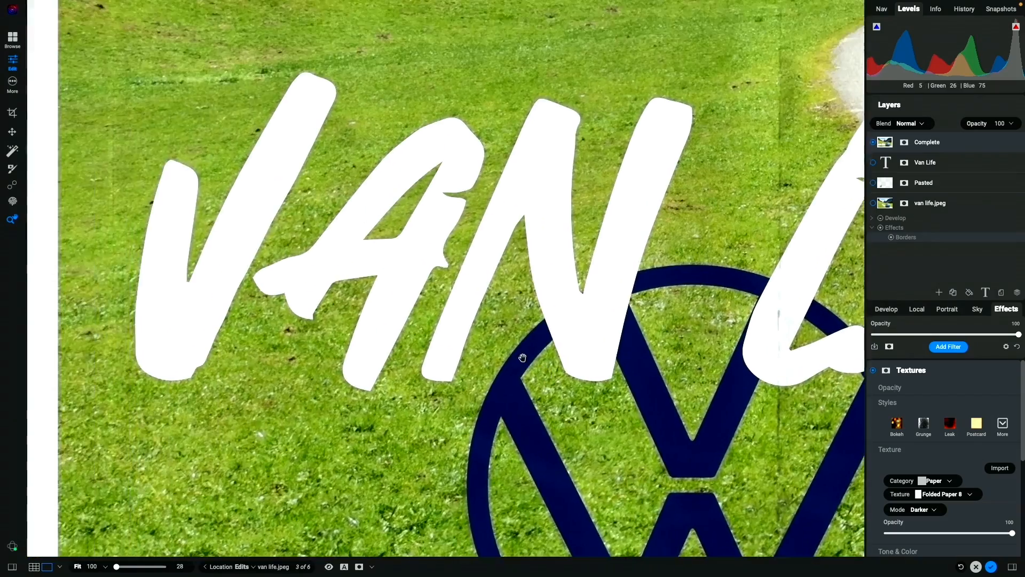
pyautogui.moveTo(560, 184); pyautogui.dragTo(553, 355)
pyautogui.moveTo(849, 75); pyautogui.dragTo(691, 133)
pyautogui.click(691, 133)
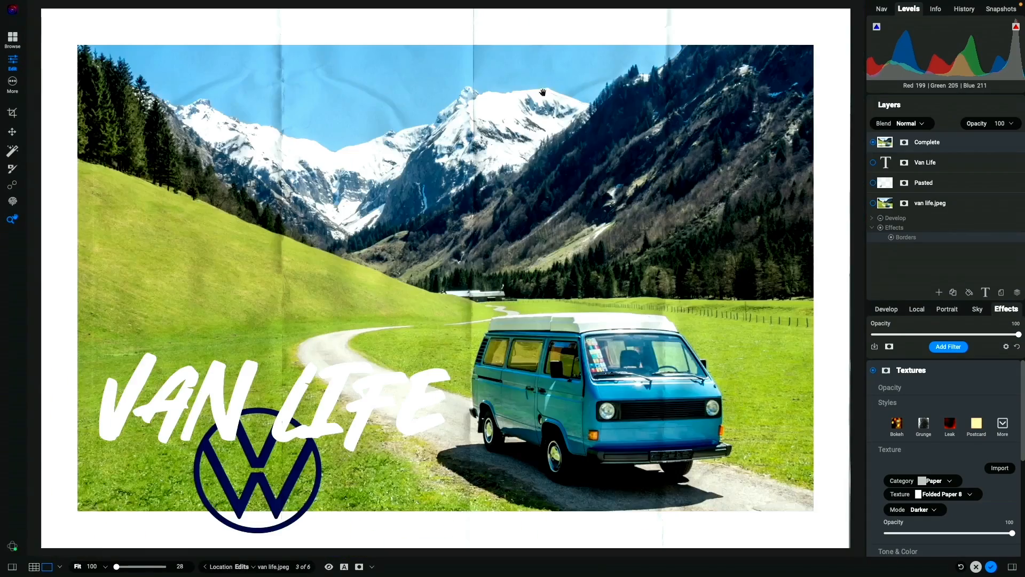
pyautogui.click(276, 46)
pyautogui.moveTo(339, 149); pyautogui.dragTo(411, 202)
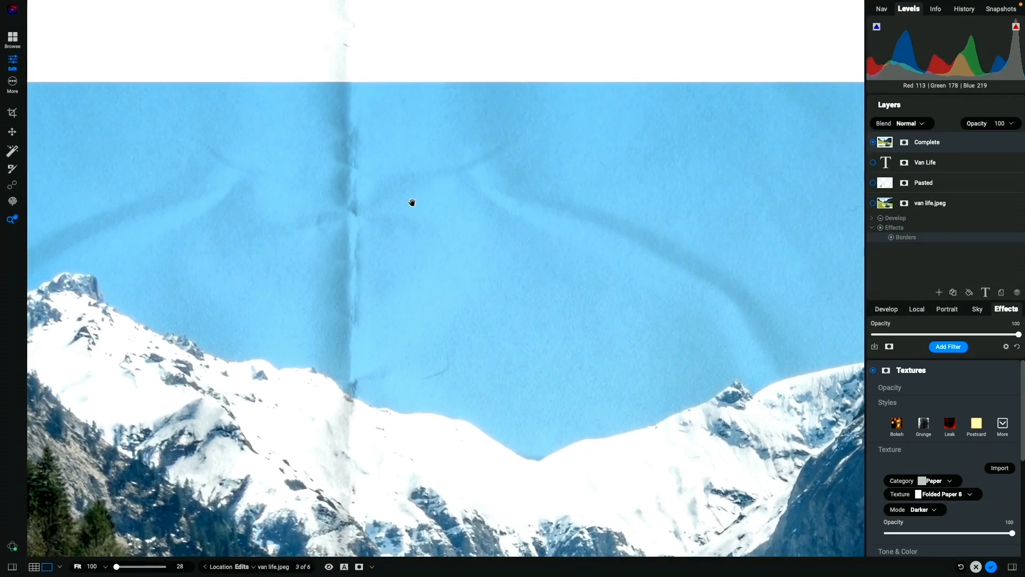
pyautogui.click(412, 202)
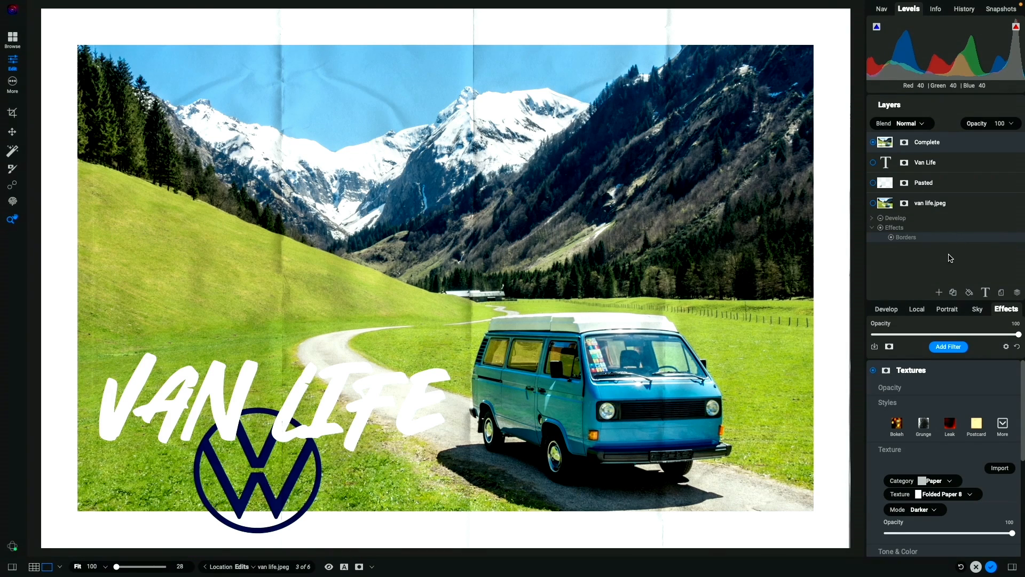
# Add an Antique filter to the Complete layer, compare its color looks, and choose Istanbul
pyautogui.click(949, 347)
pyautogui.click(692, 396)
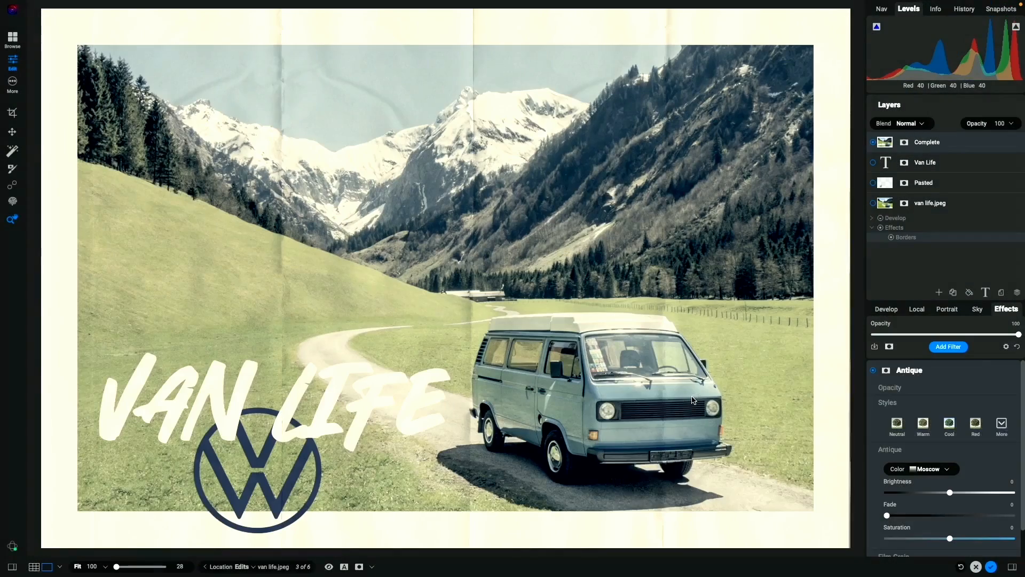
pyautogui.click(947, 469)
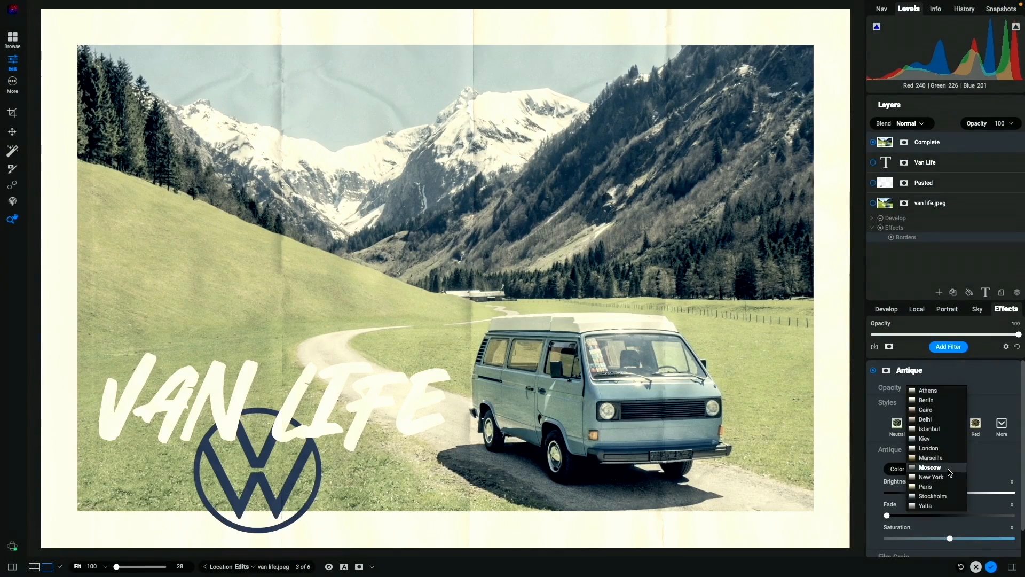
pyautogui.press('Down')
pyautogui.press('Down')
pyautogui.press('Down')
pyautogui.press('Down')
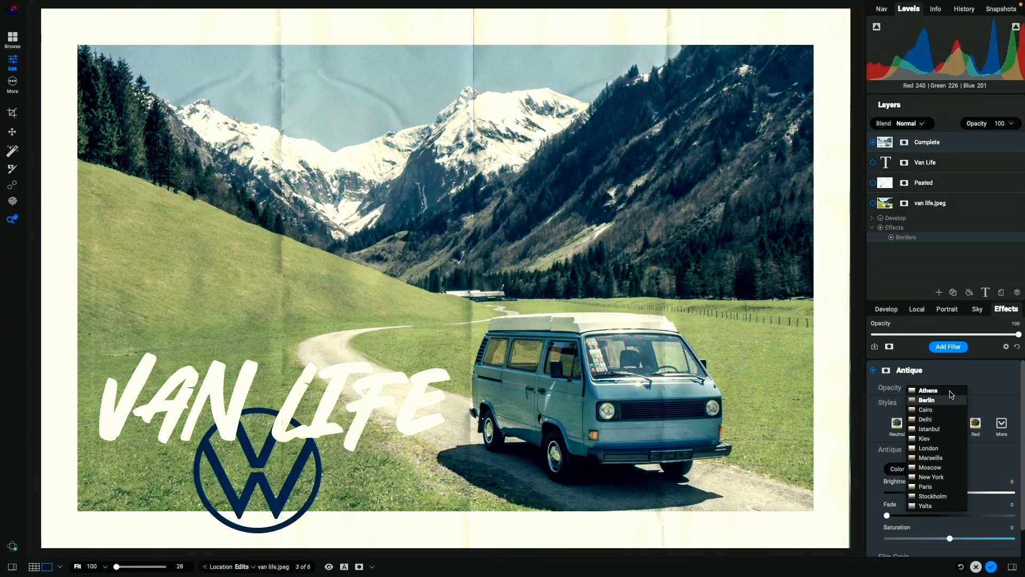
pyautogui.press('Down')
pyautogui.press('Down')
pyautogui.press('Down')
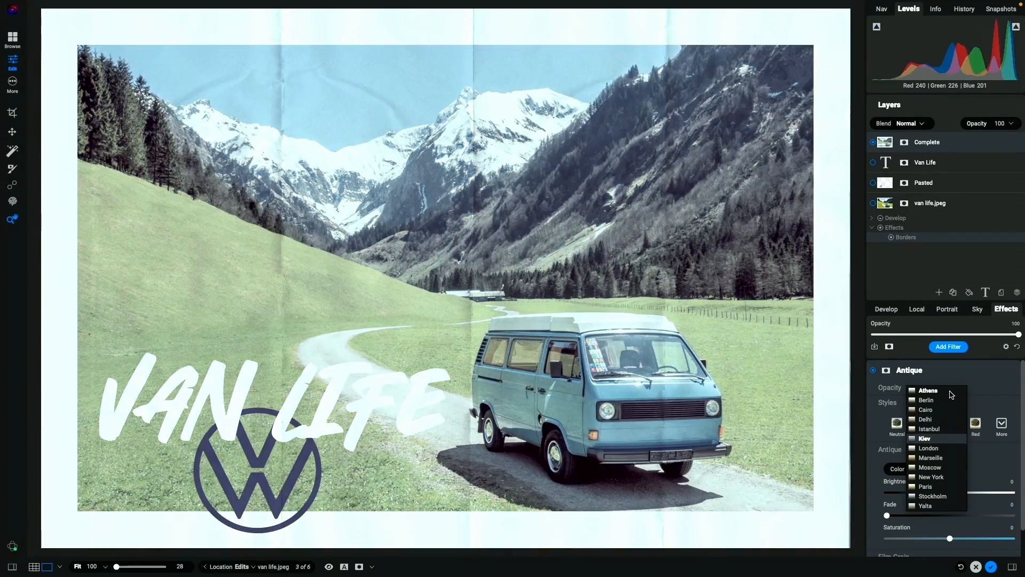
pyautogui.press('Up')
pyautogui.press('Up')
pyautogui.press('Up')
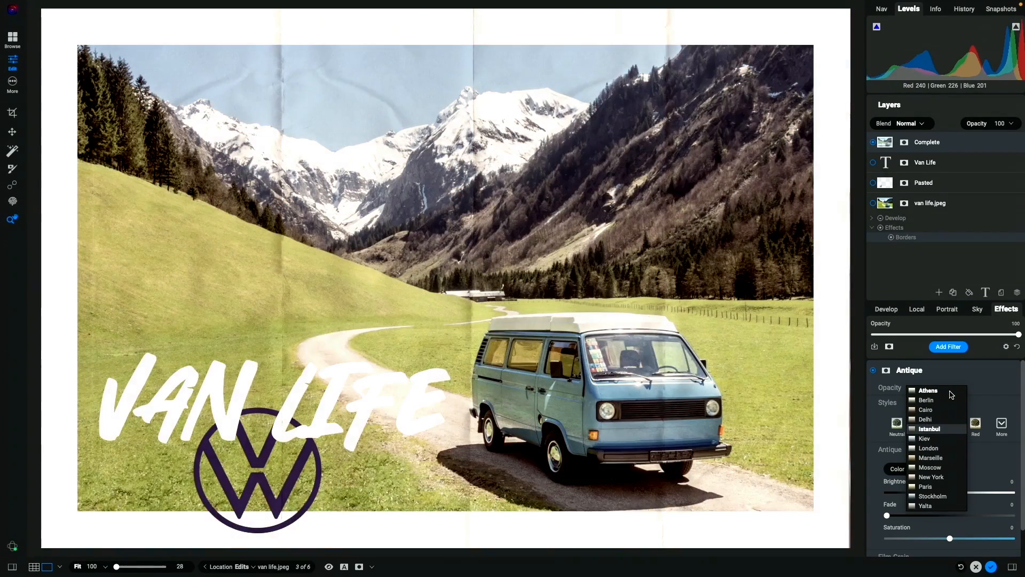
pyautogui.press('Return')
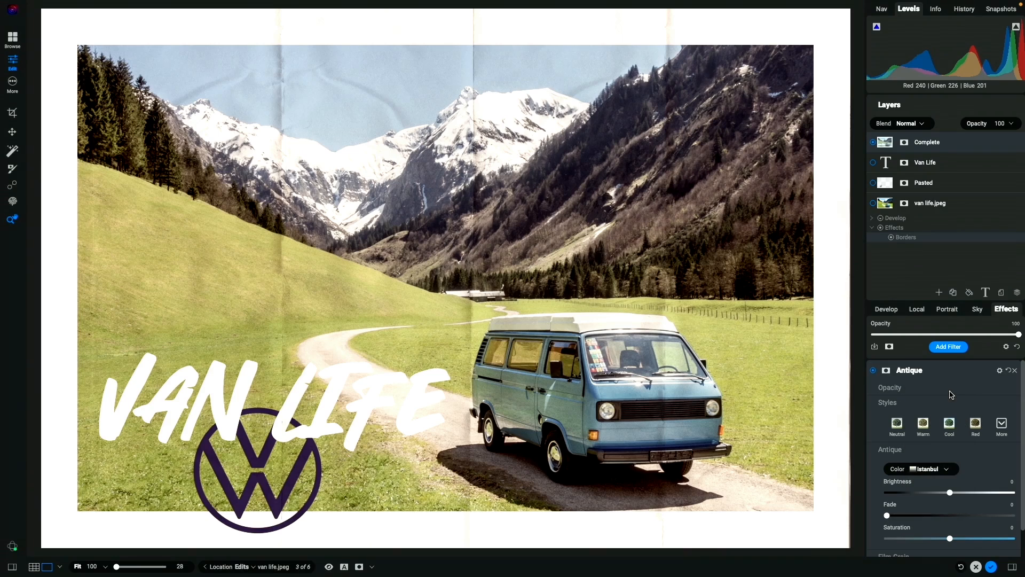
# Compare the Complete layer with and without the Antique filter
pyautogui.click(873, 372)
pyautogui.click(874, 372)
pyautogui.click(873, 372)
# Show the van life.jpeg layer with its effects turned off and compare it against the Complete layer
pyautogui.click(940, 204)
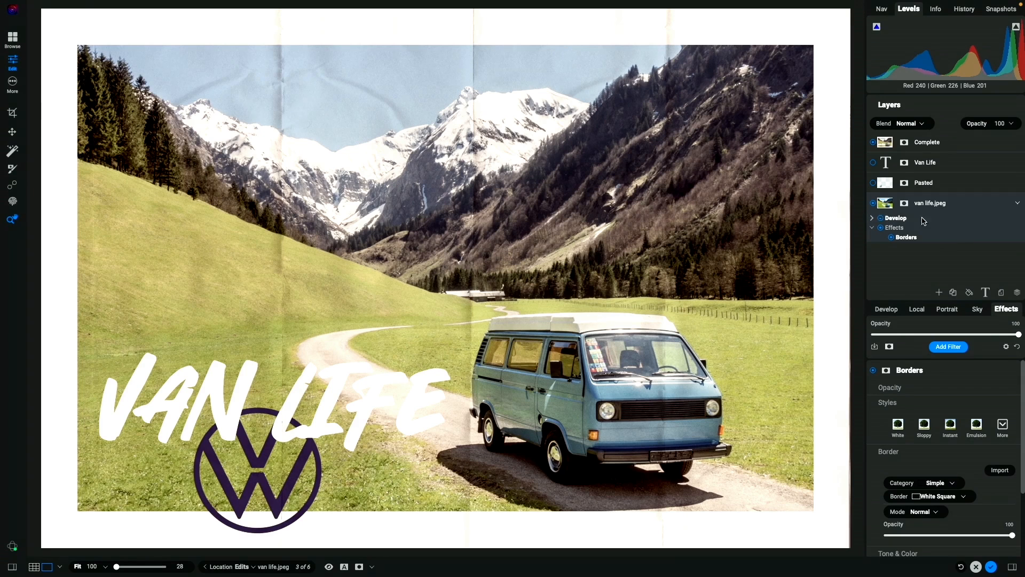
pyautogui.click(881, 228)
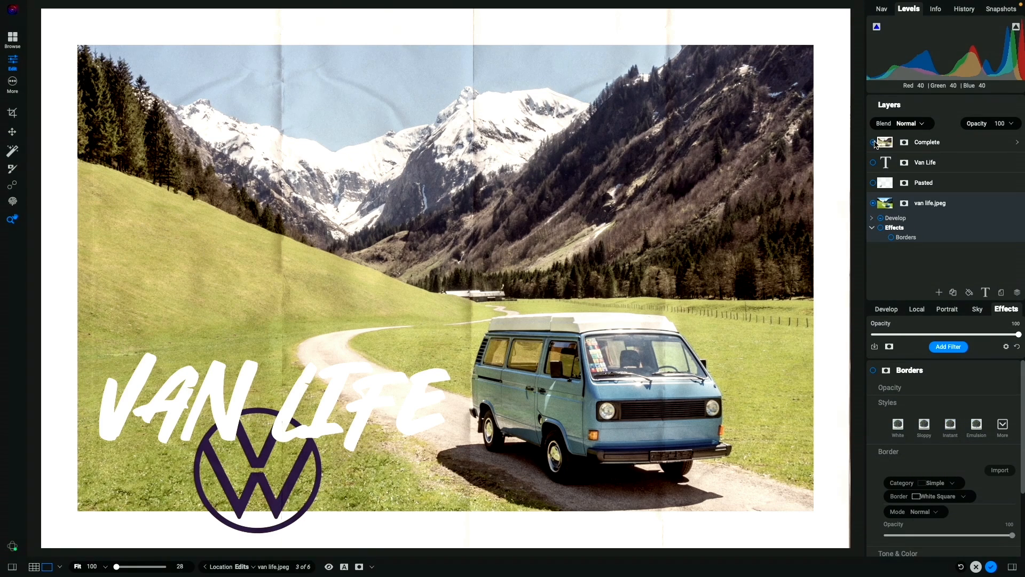
pyautogui.click(873, 143)
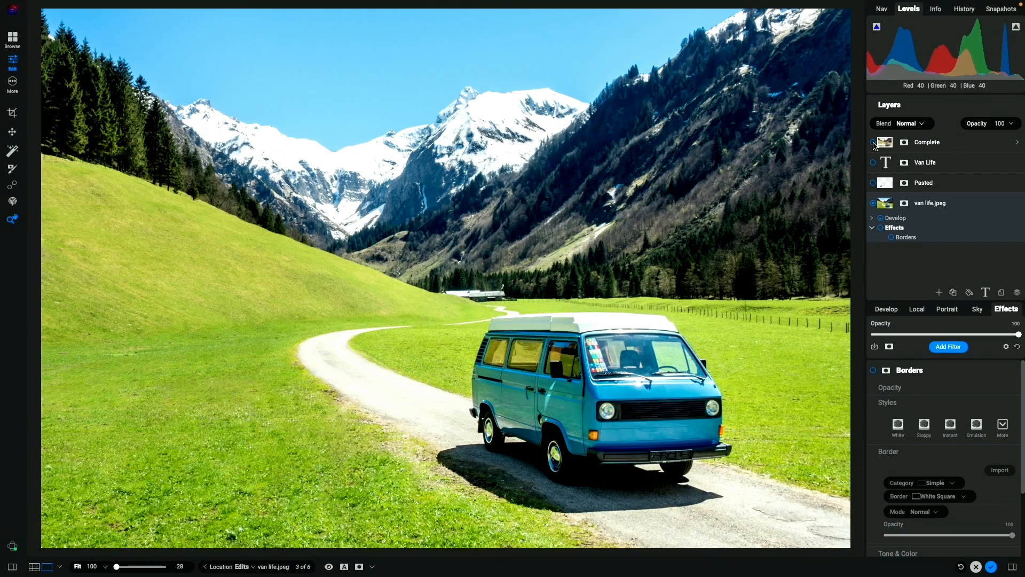
pyautogui.click(873, 143)
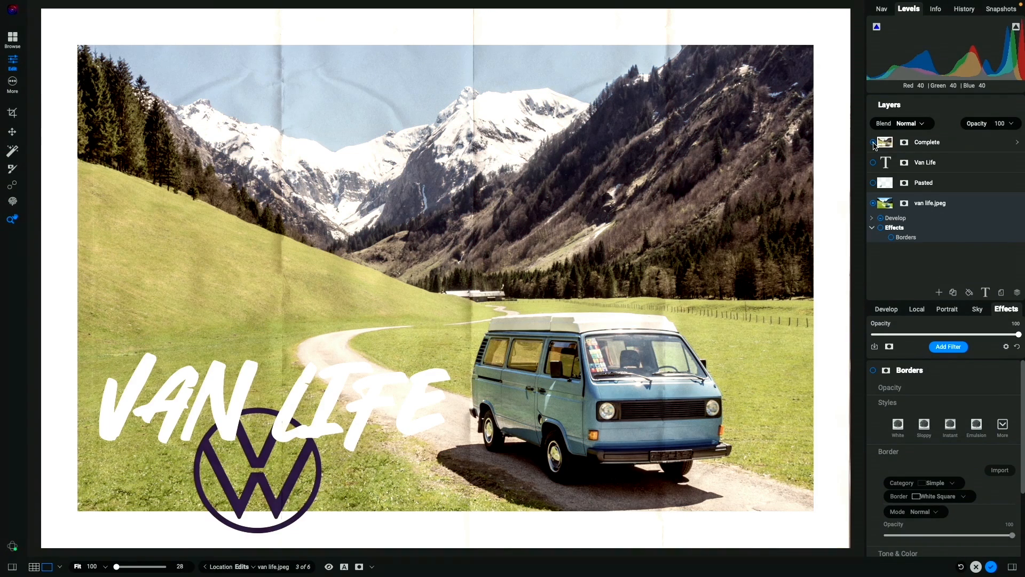
pyautogui.click(874, 143)
pyautogui.click(873, 143)
pyautogui.click(874, 143)
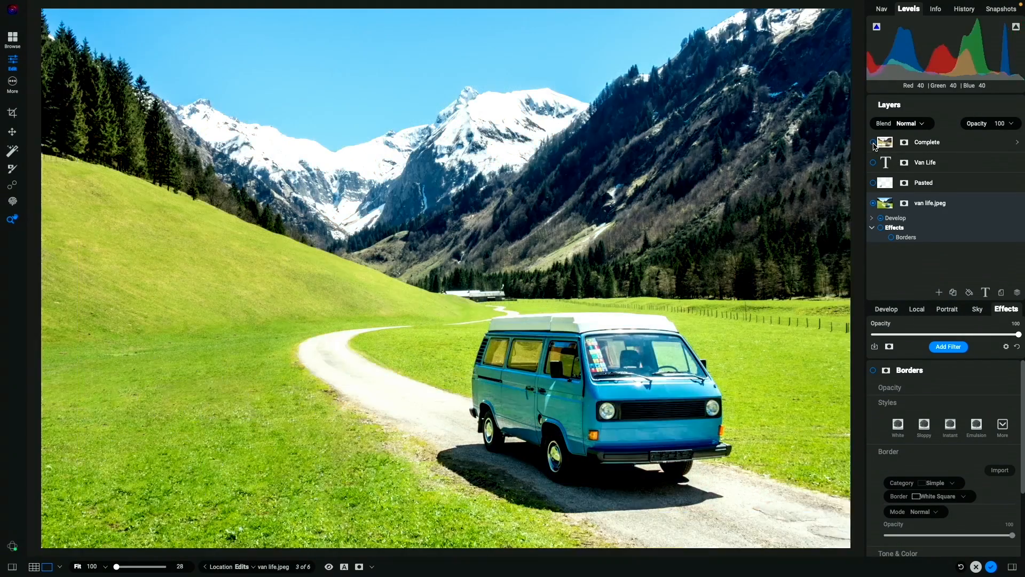
pyautogui.click(873, 144)
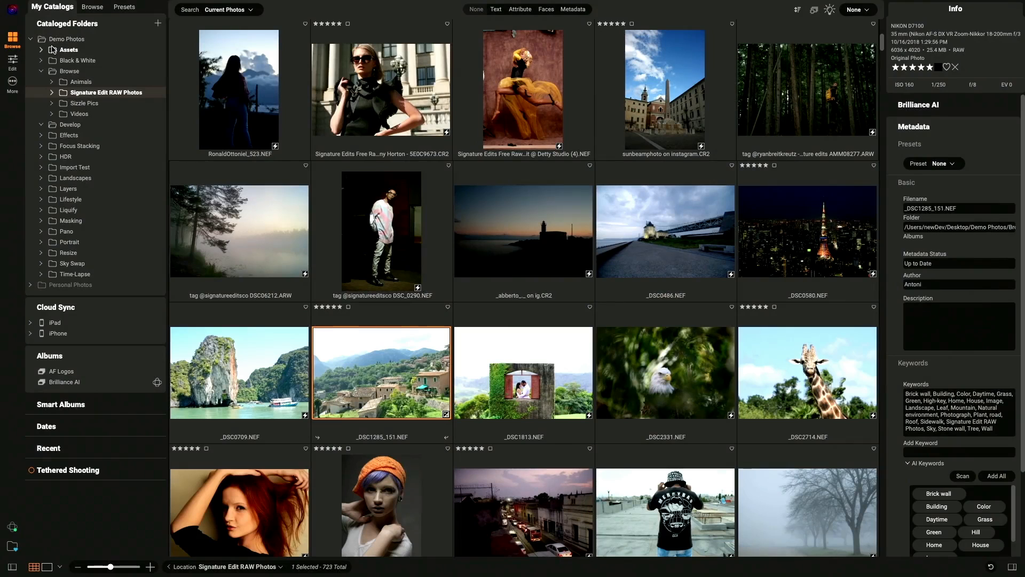
# Review the preview size and scan frequency choices in the Demo Photos folder's catalog properties, keeping Standard Sized and Once Per Launch
pyautogui.rightClick(54, 43)
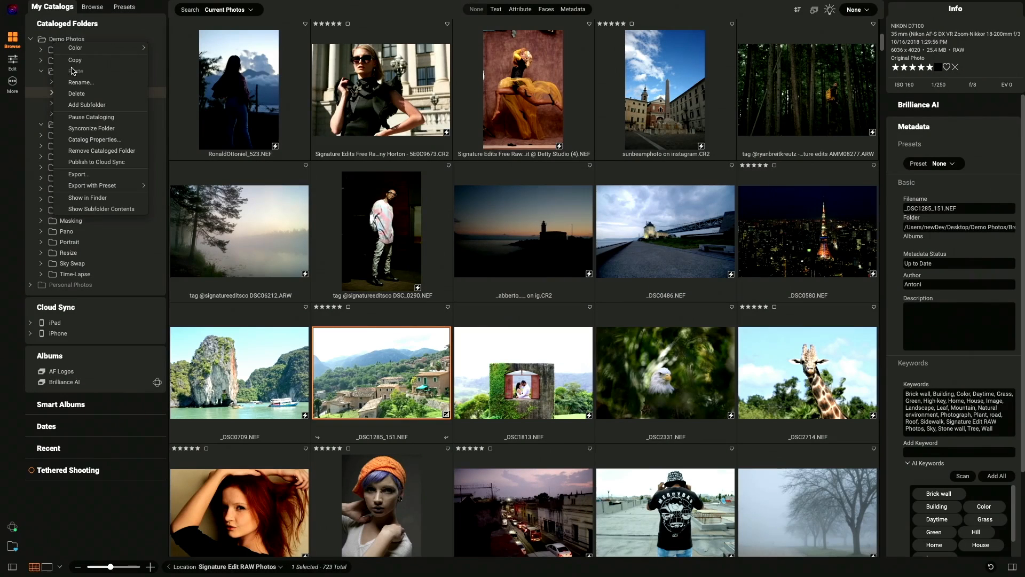
pyautogui.click(99, 140)
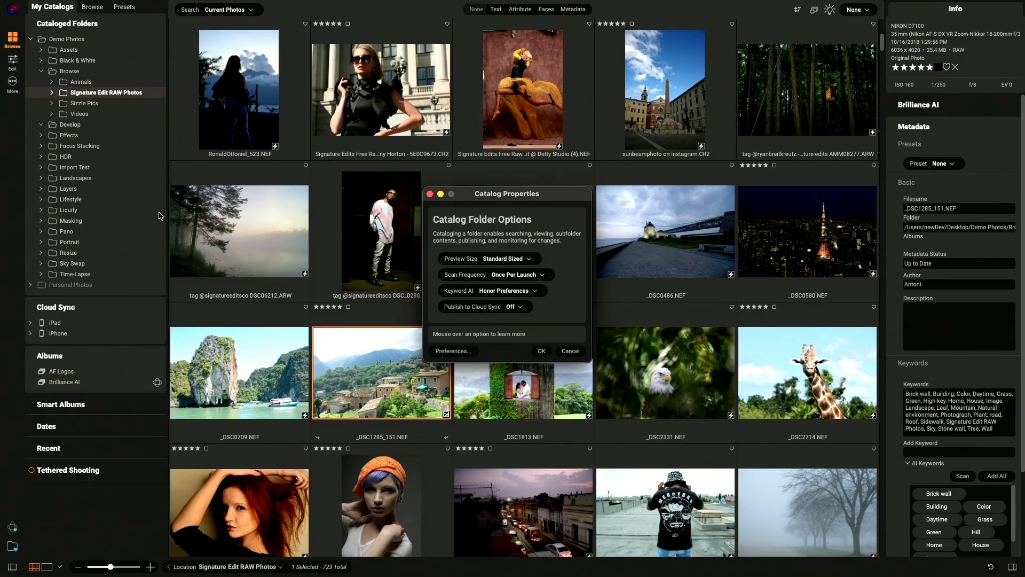
pyautogui.moveTo(527, 262)
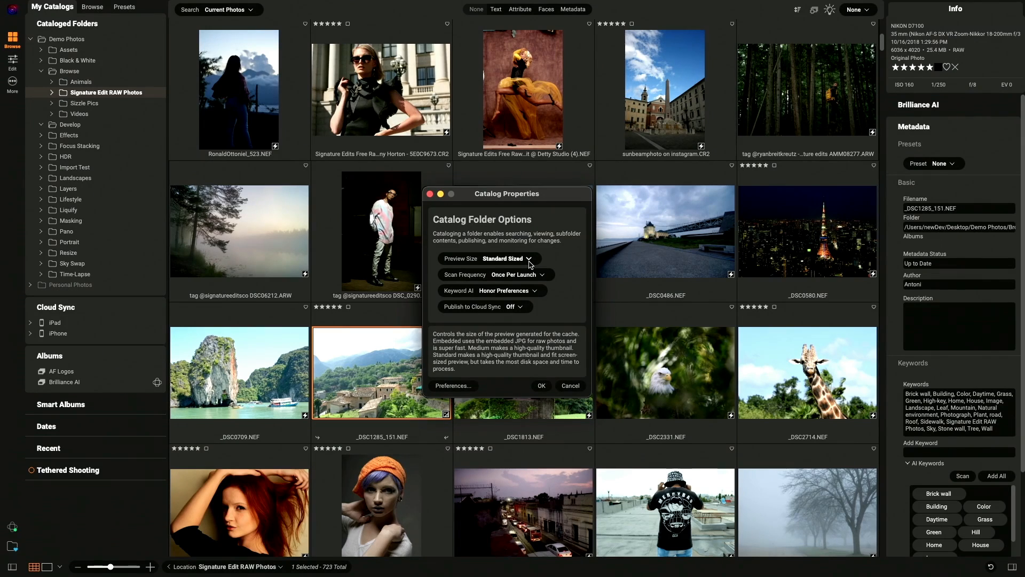
pyautogui.click(529, 259)
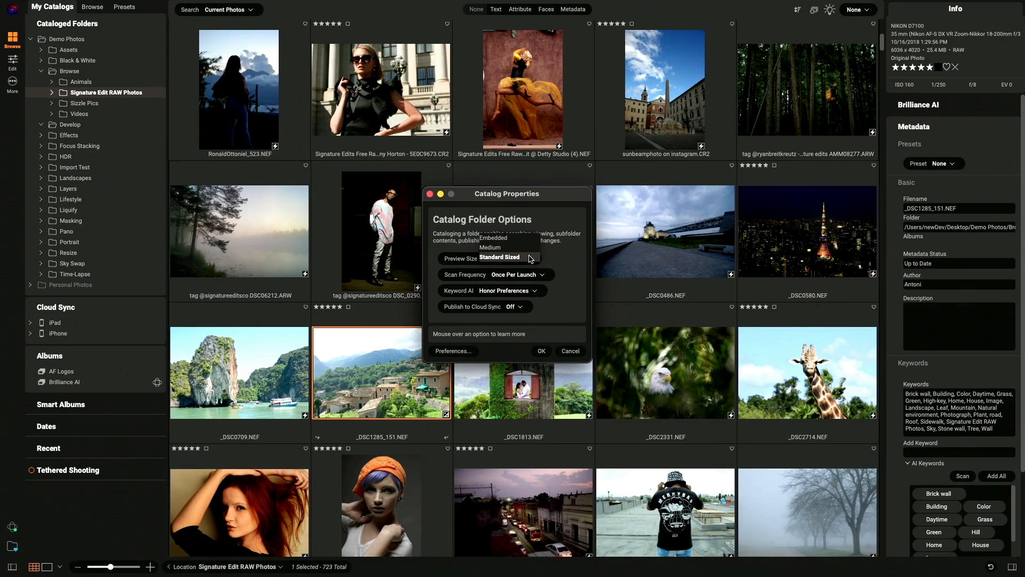
pyautogui.click(530, 259)
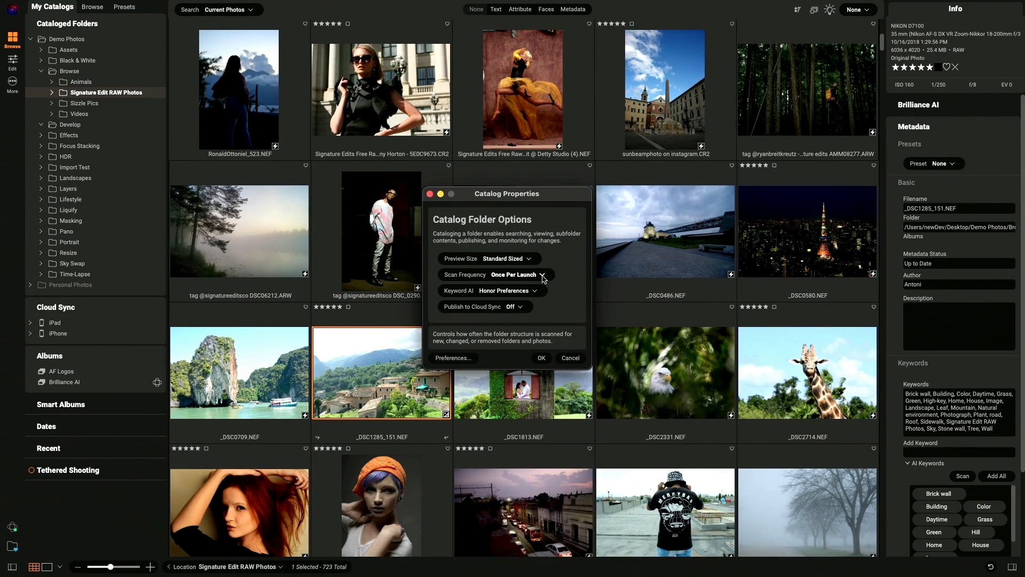
pyautogui.click(543, 277)
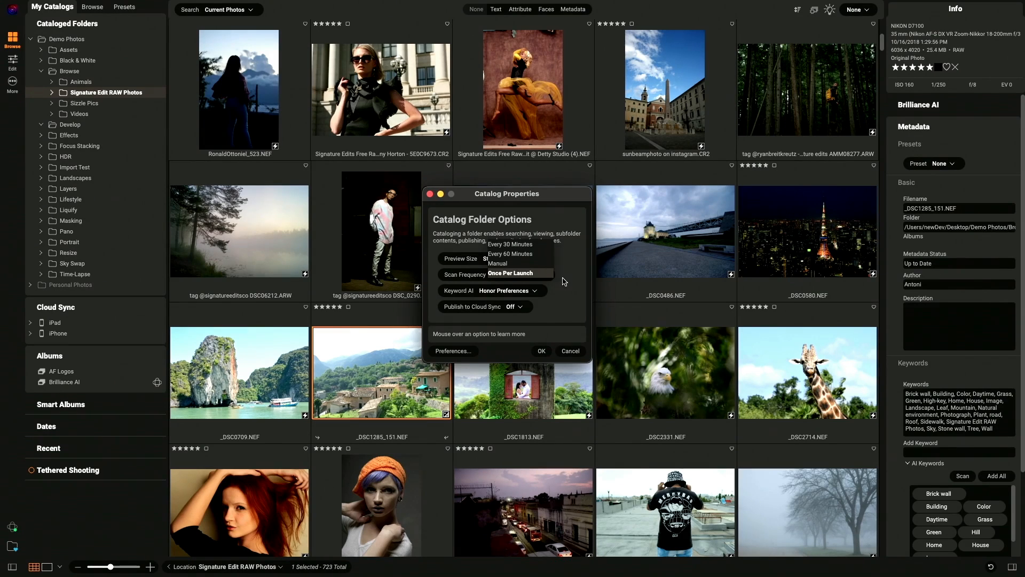
pyautogui.click(564, 281)
# Accept the catalog folder options and show the progress of the cataloged folders
pyautogui.moveTo(538, 293)
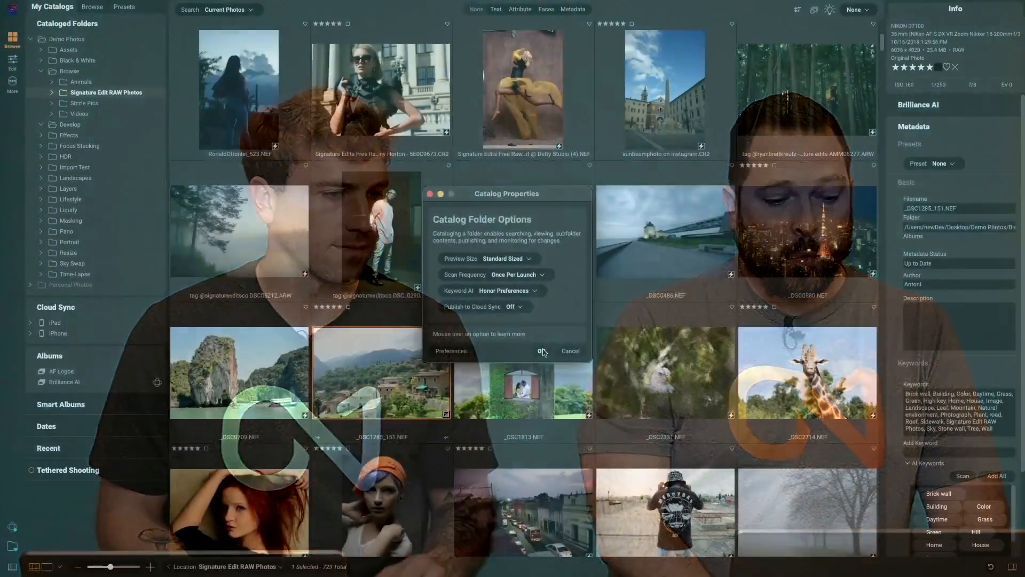
pyautogui.click(542, 350)
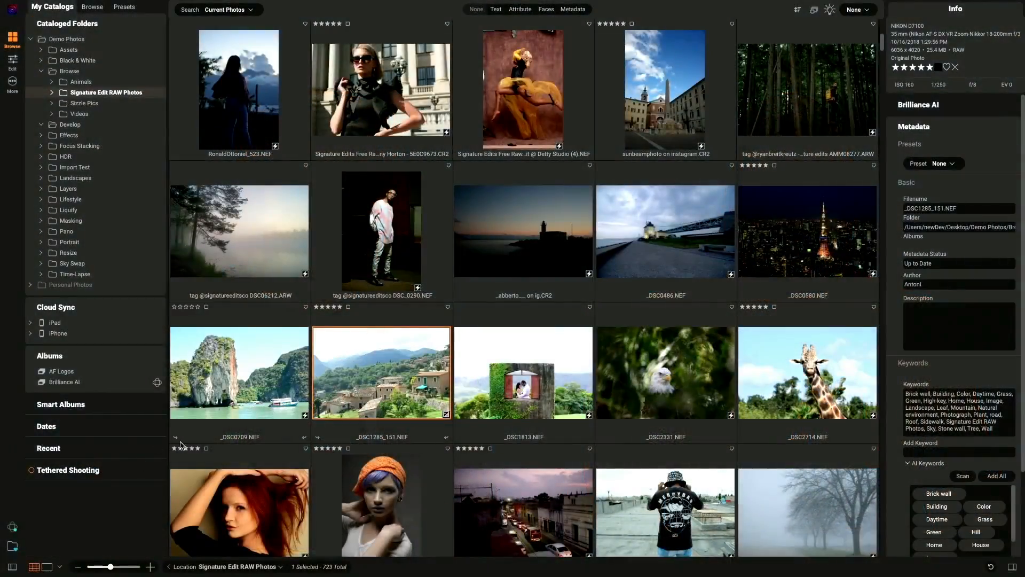
pyautogui.click(16, 549)
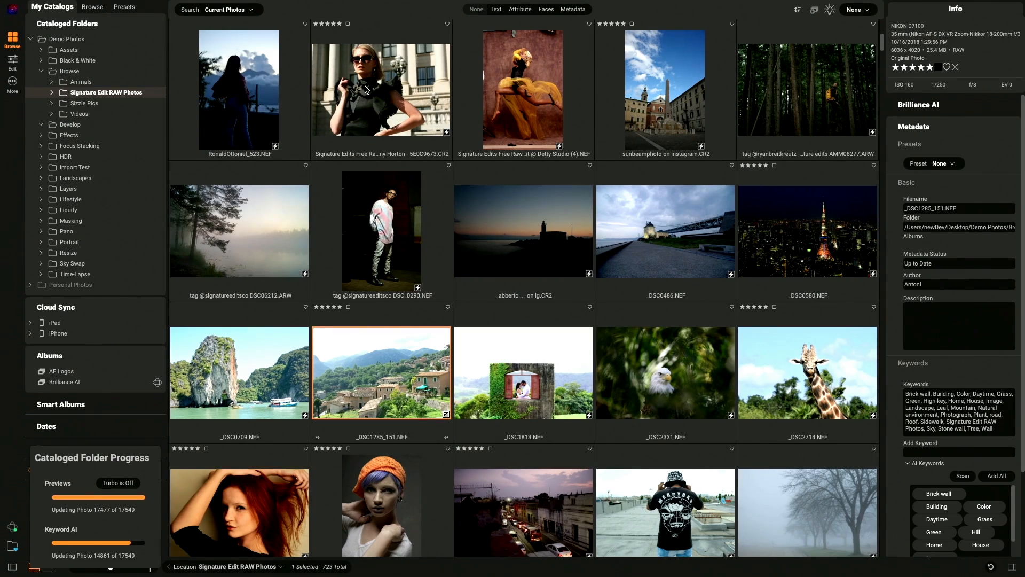
# Filter the Signature Edit RAW Photos folder to five-star photos with female faces
pyautogui.click(520, 10)
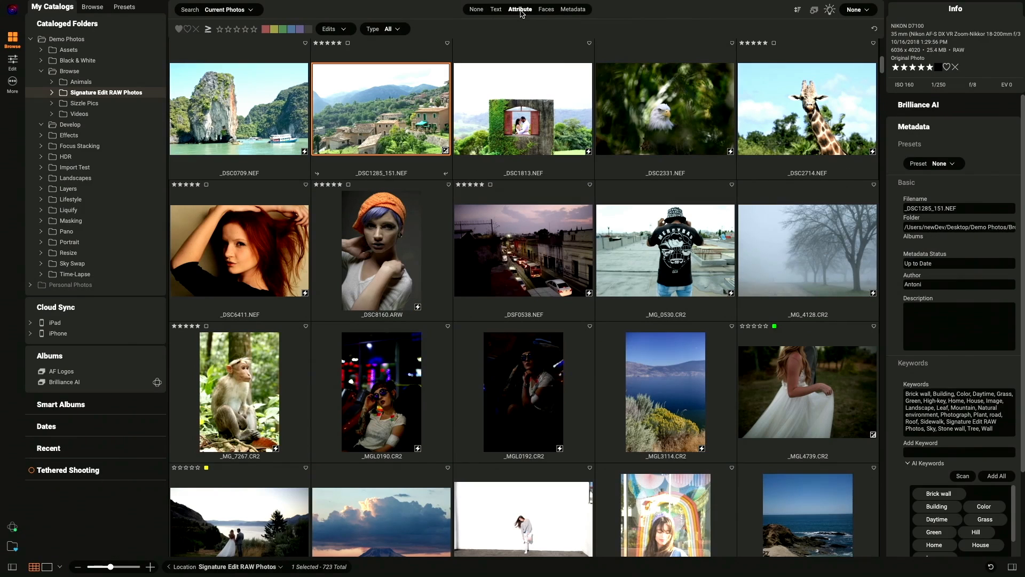
pyautogui.click(254, 29)
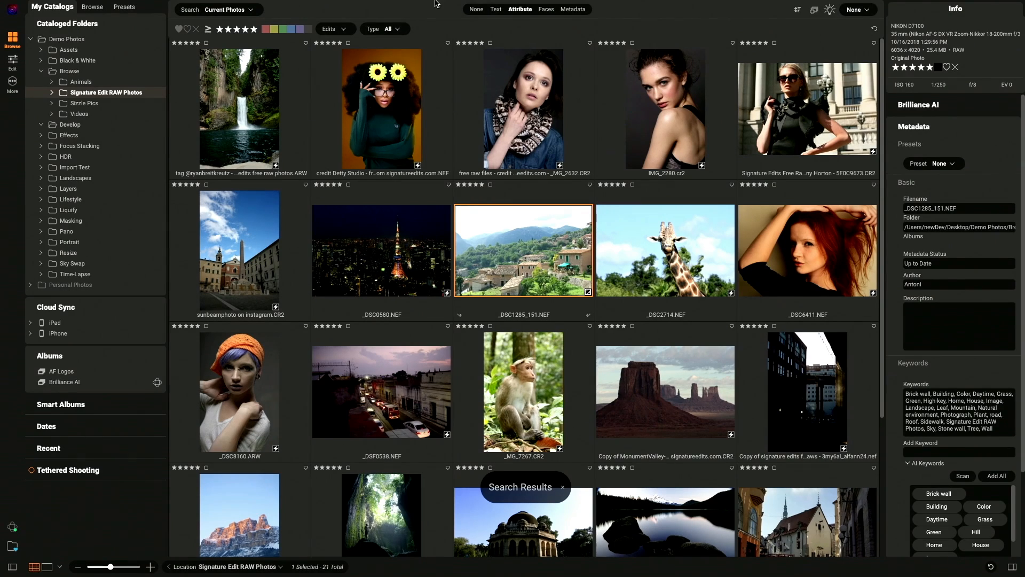
pyautogui.click(546, 10)
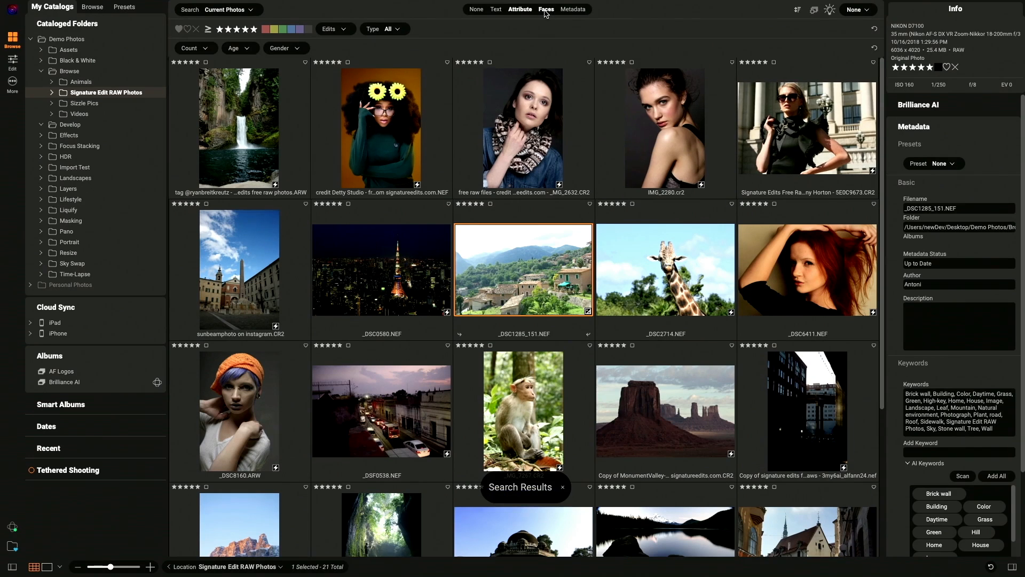
pyautogui.click(297, 50)
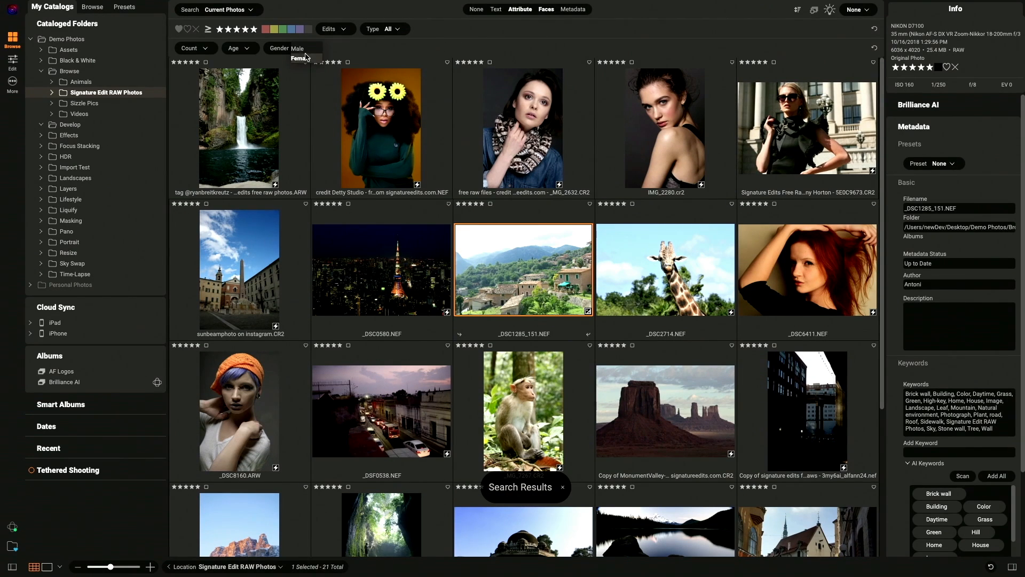
pyautogui.click(304, 58)
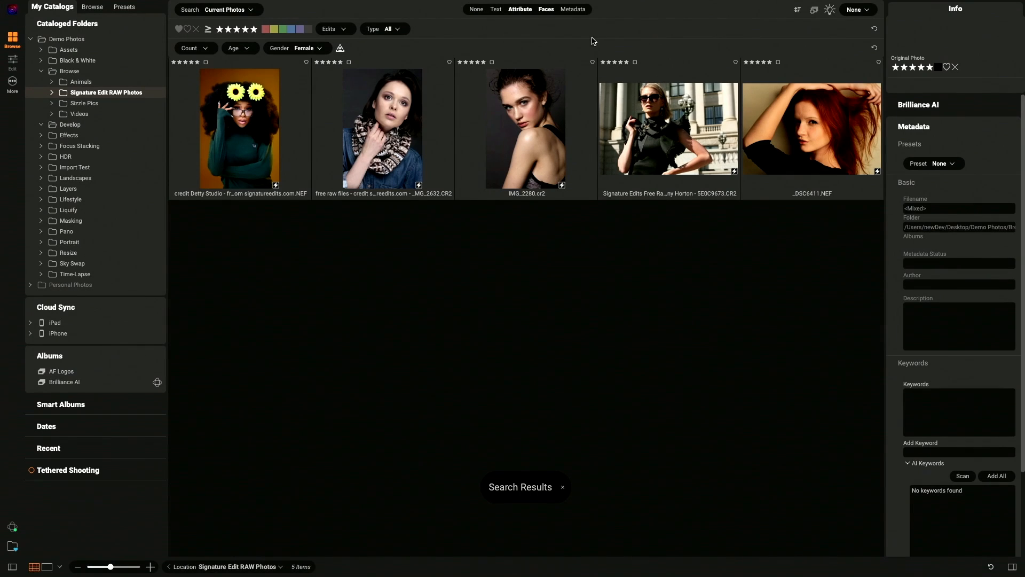
# Show the text and metadata search filters and review the criteria available for a metadata rule
pyautogui.click(496, 10)
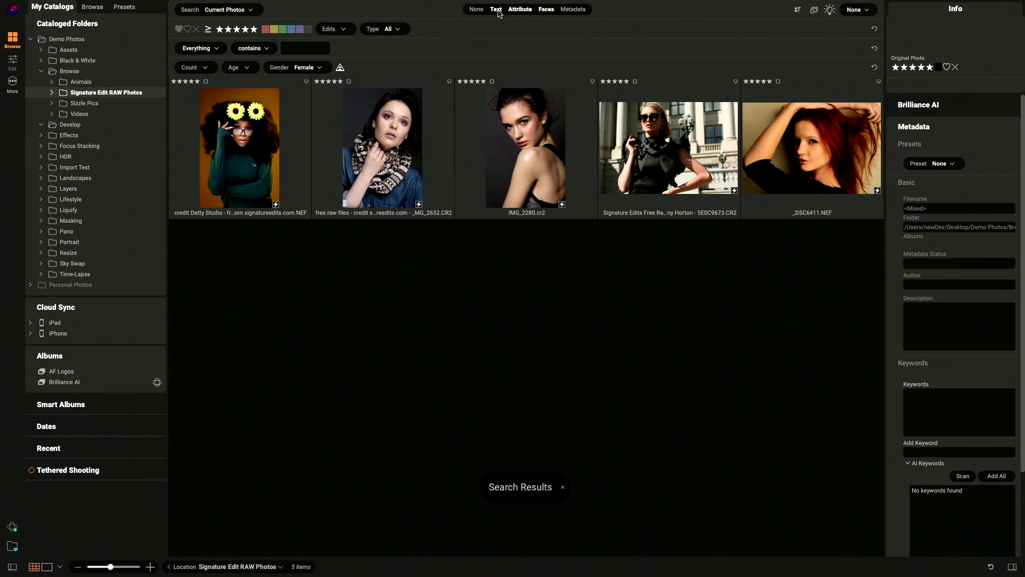
pyautogui.click(567, 10)
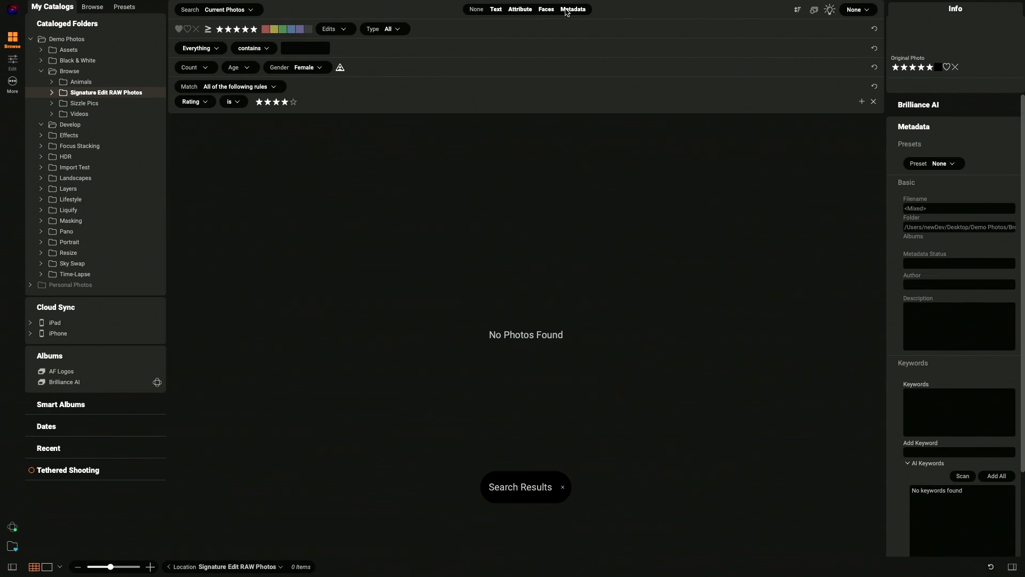
pyautogui.click(207, 104)
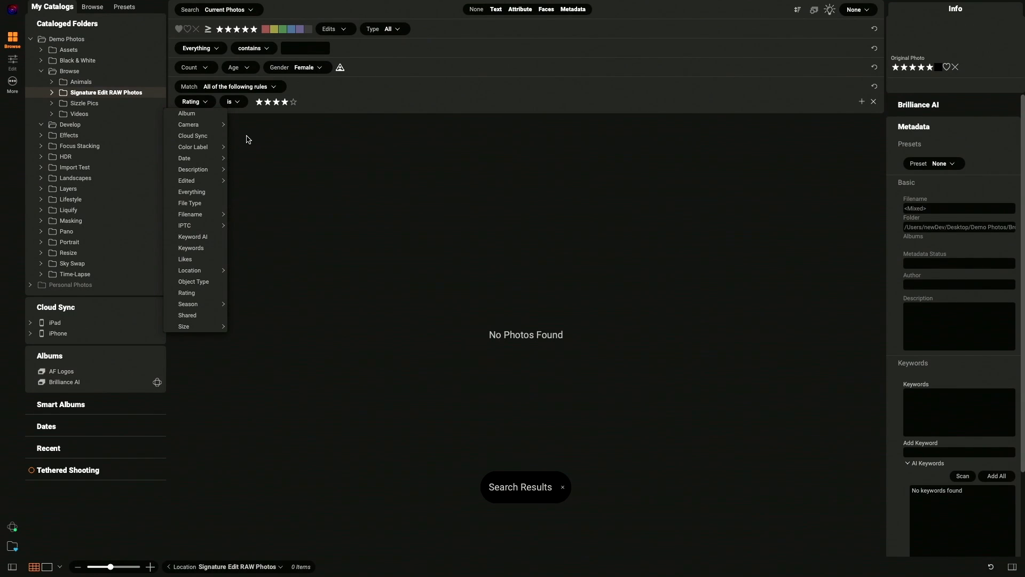
pyautogui.click(345, 103)
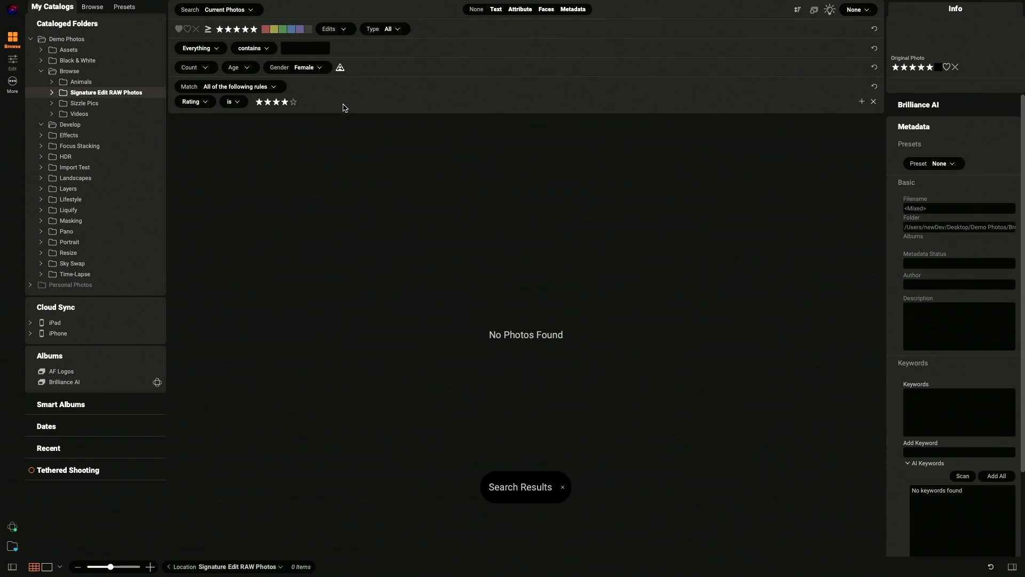
# Remove the metadata, faces, attribute and text filters from the photo grid
pyautogui.click(573, 12)
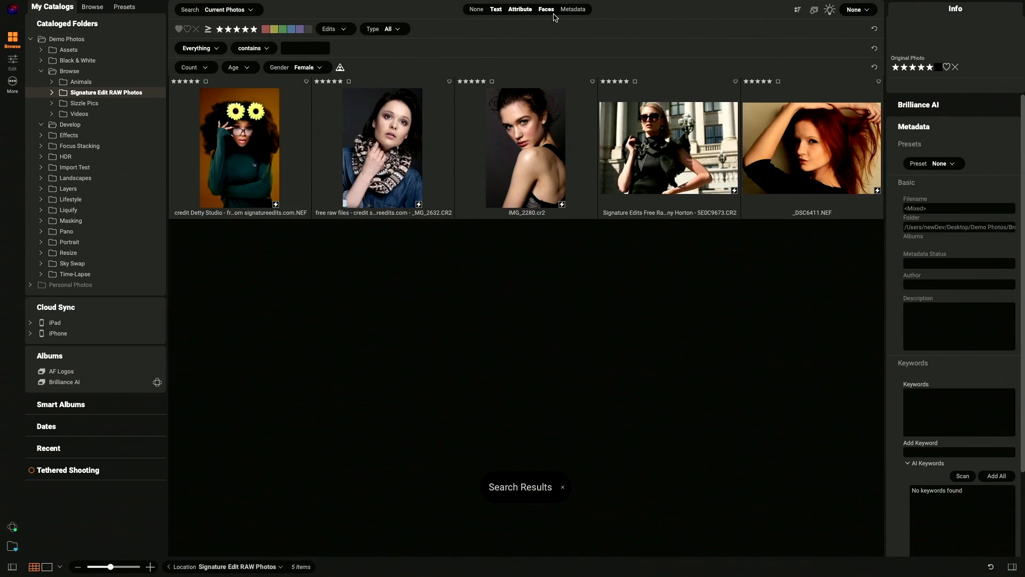
pyautogui.click(550, 10)
pyautogui.click(523, 11)
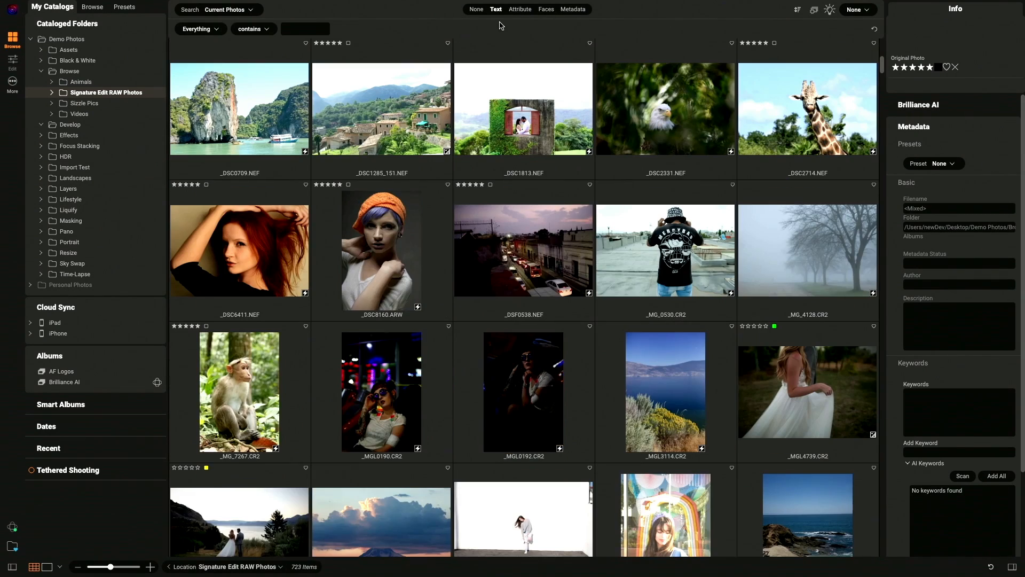
pyautogui.click(496, 10)
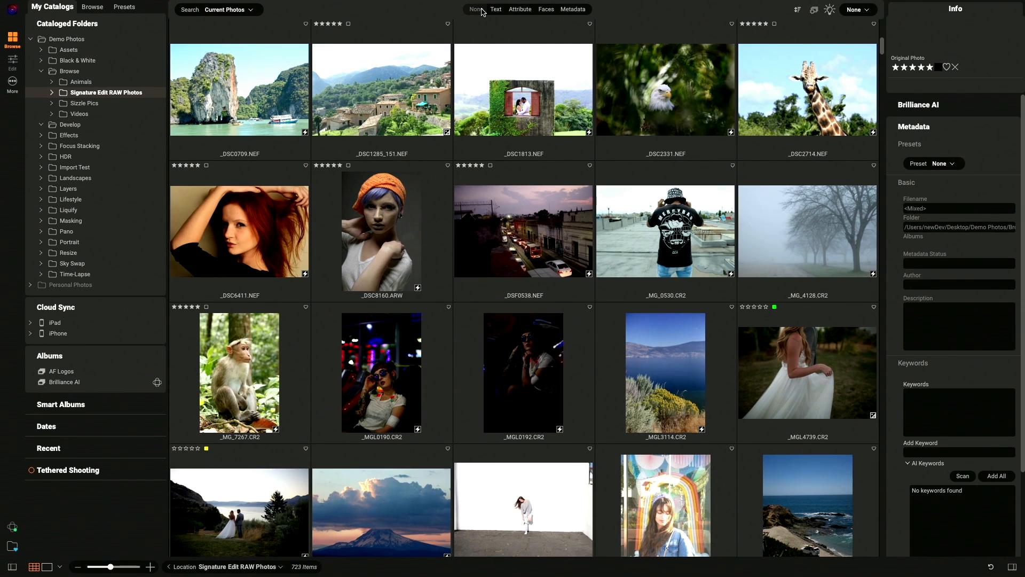
# Search the folder for photos where any text contains "monkey"
pyautogui.click(482, 10)
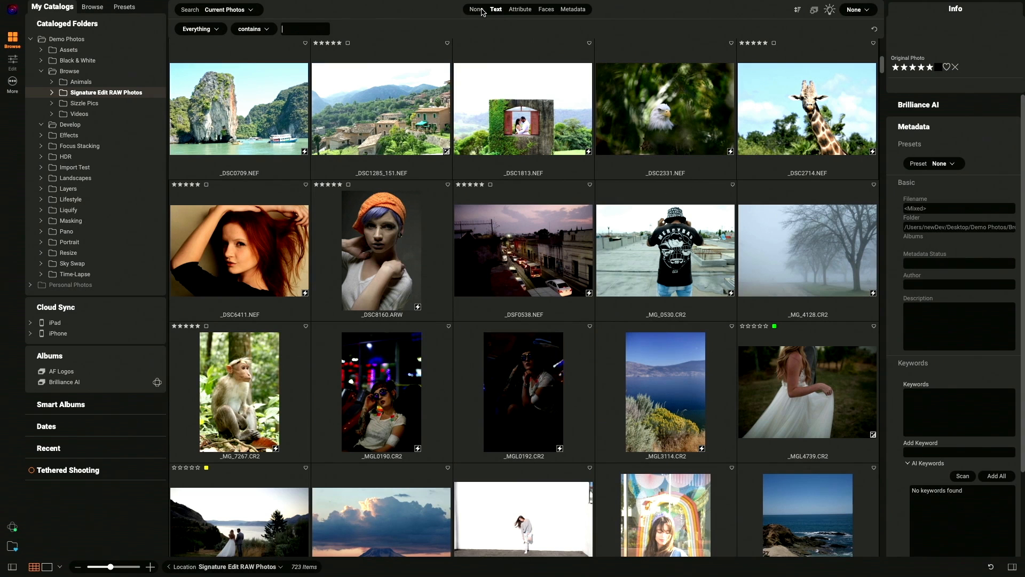
pyautogui.write('monkey')
pyautogui.press('Return')
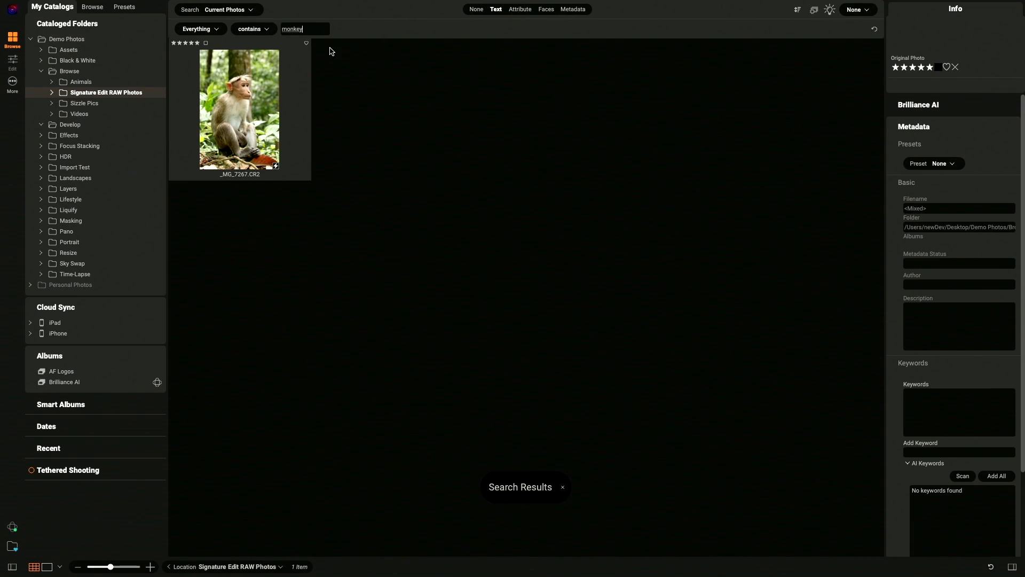
# Examine the keywords and AI keywords of the monkey photo _MG_7267.CR2, and clear the text search
pyautogui.click(281, 83)
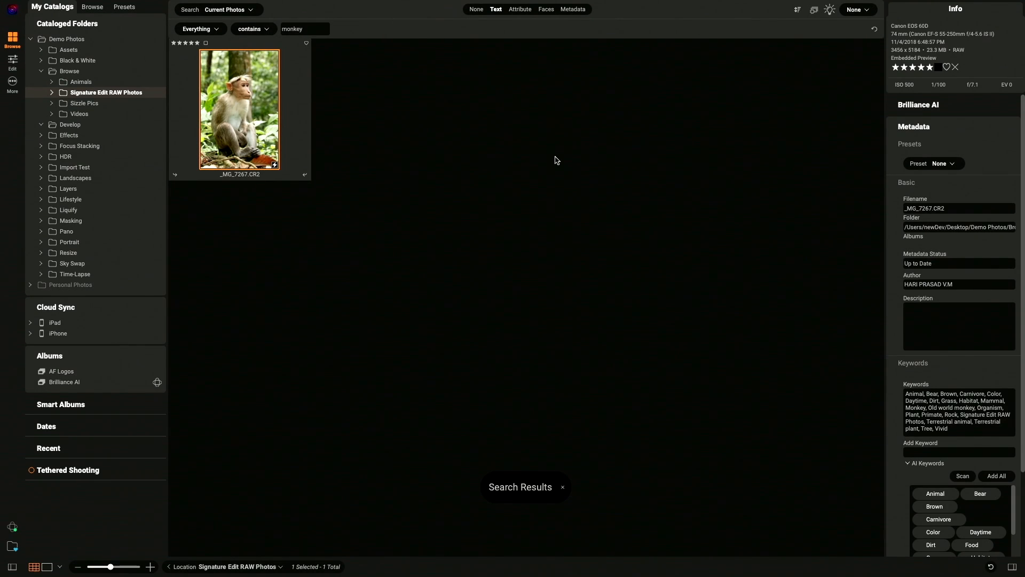
pyautogui.scroll(-4, 916, 327)
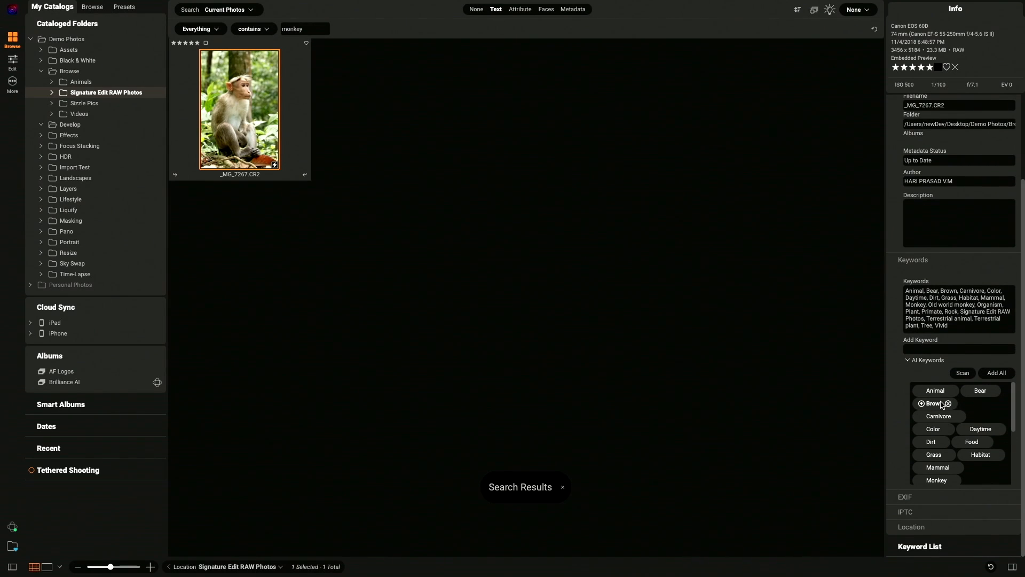
pyautogui.scroll(-5, 940, 401)
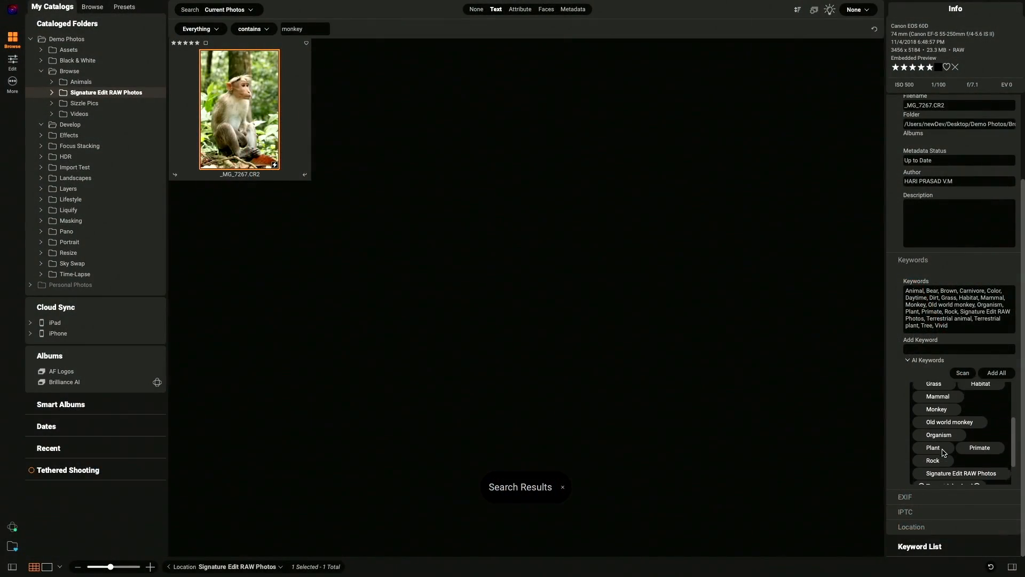
pyautogui.scroll(3, 943, 453)
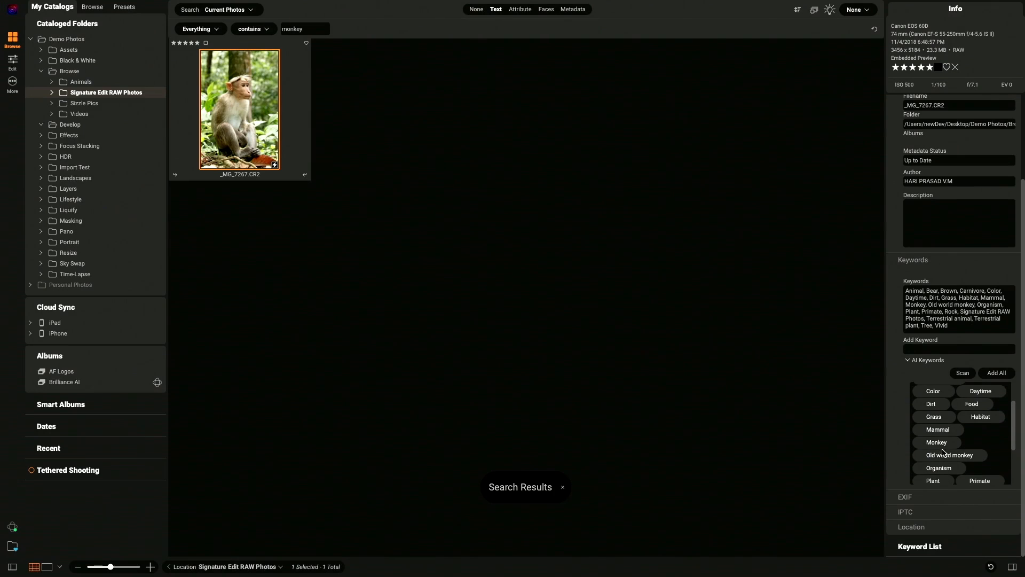
pyautogui.scroll(5, 943, 453)
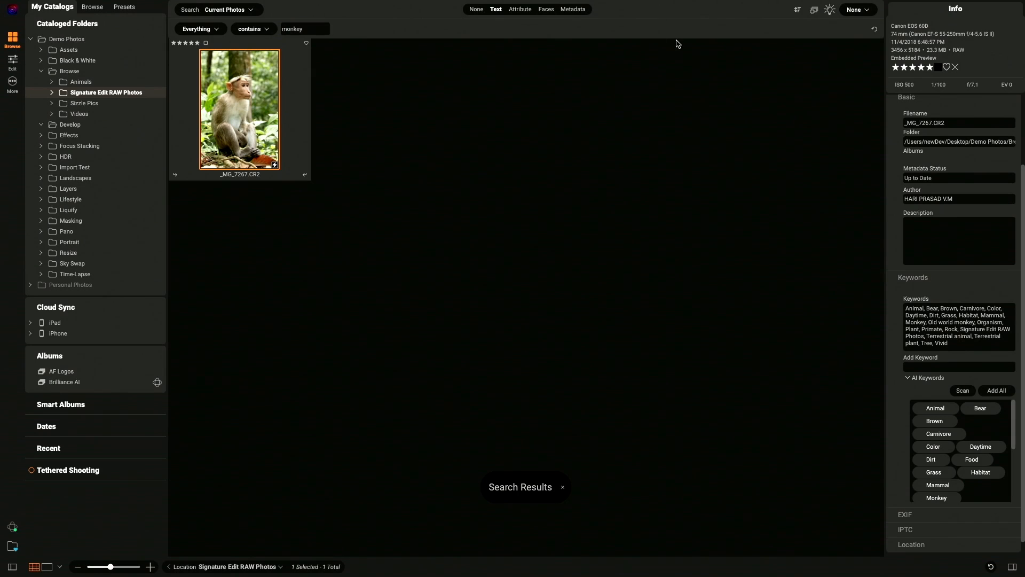
pyautogui.click(477, 10)
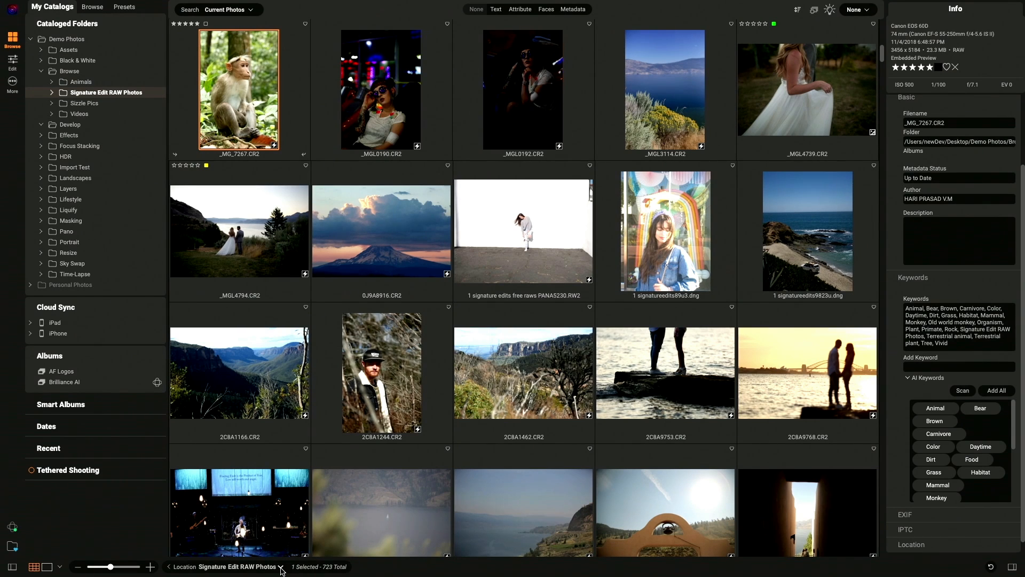
# Show the monkey photo large with the filmstrip and review the folders, favorites and albums offered as browsing locations
pyautogui.press('e')
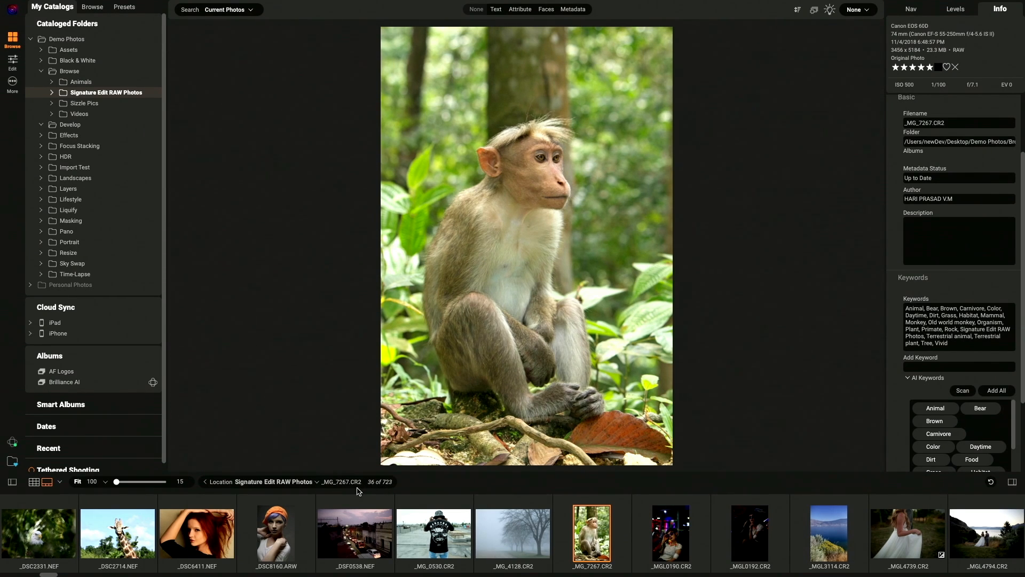
pyautogui.click(317, 483)
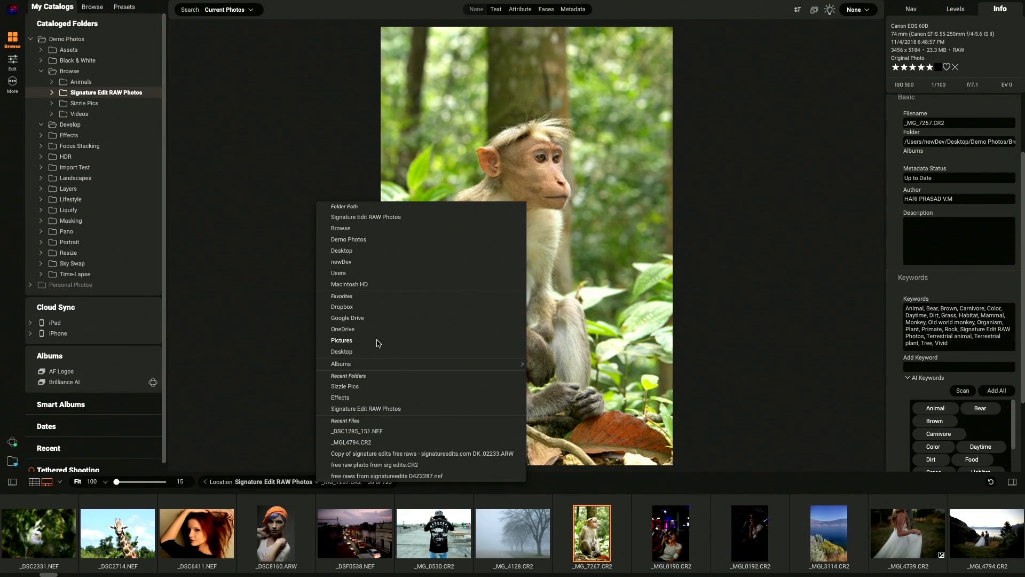
pyautogui.moveTo(381, 367)
pyautogui.click(219, 205)
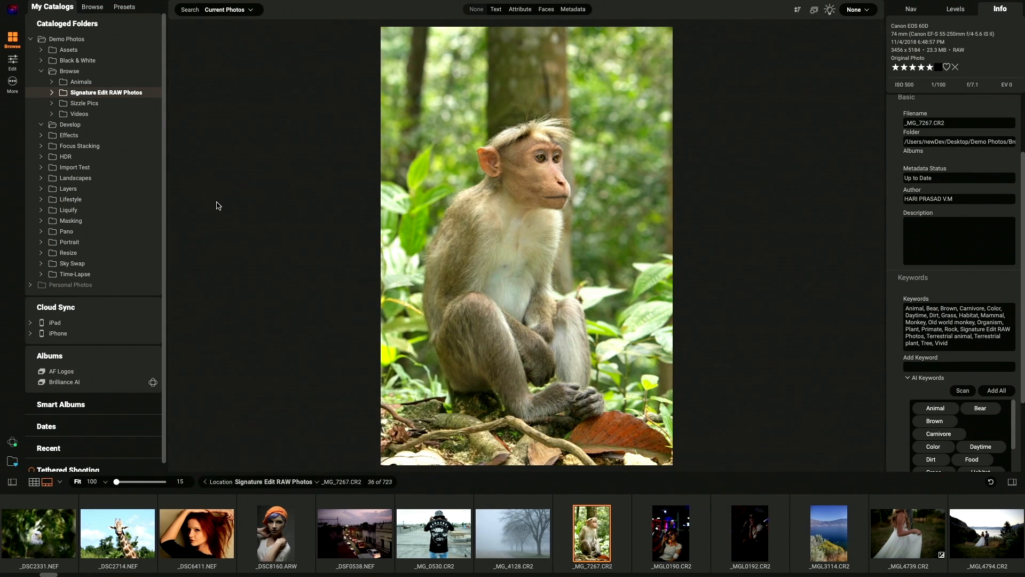
# Open the monkey photo for editing and switch the filmstrip location to the Brilliance AI album
pyautogui.click(13, 62)
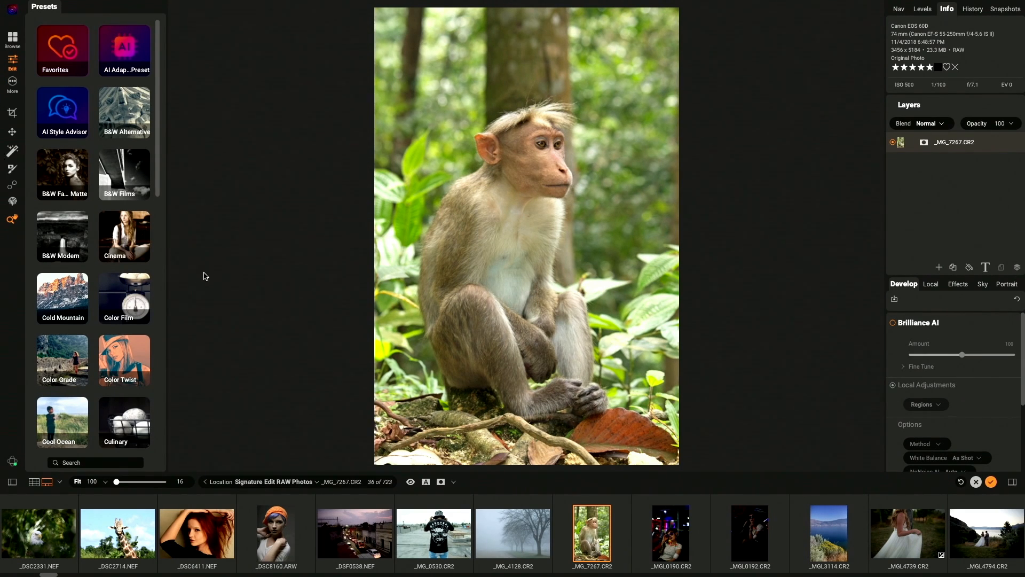
pyautogui.click(317, 482)
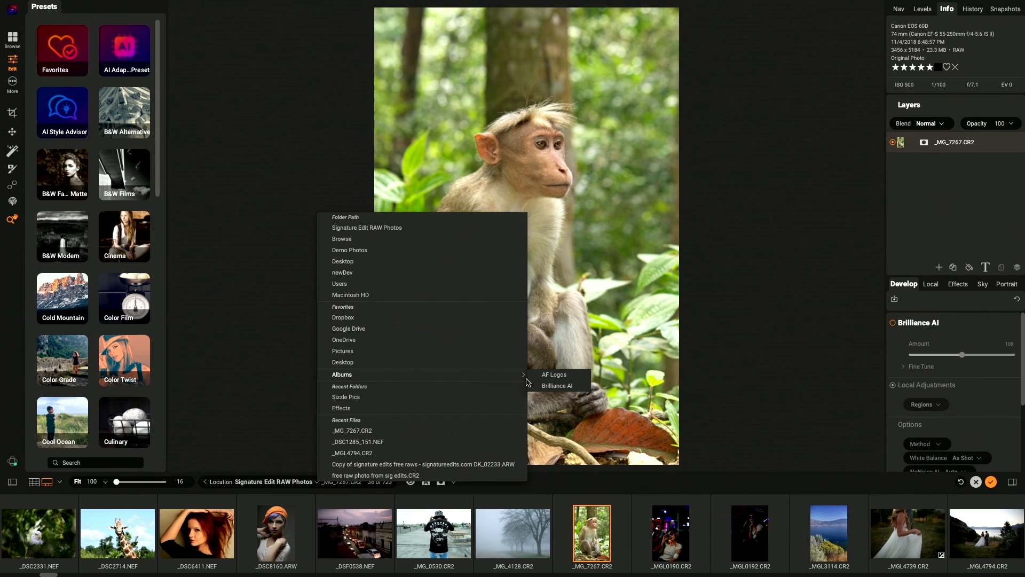
pyautogui.click(546, 388)
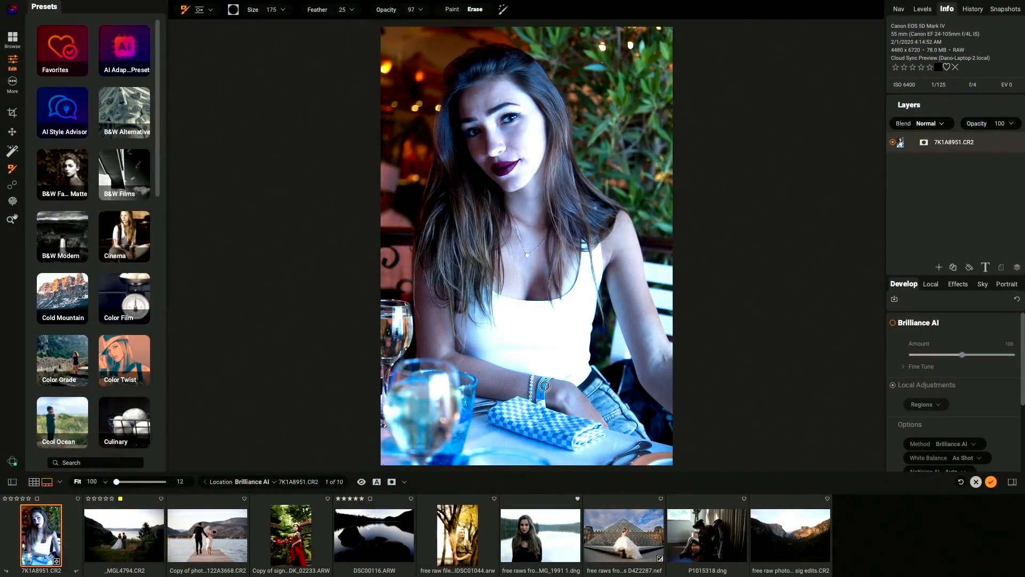
# Show the Brilliance AI album as a browse thumbnail grid, collapse the metadata details and expand the Brilliance AI settings
pyautogui.click(15, 40)
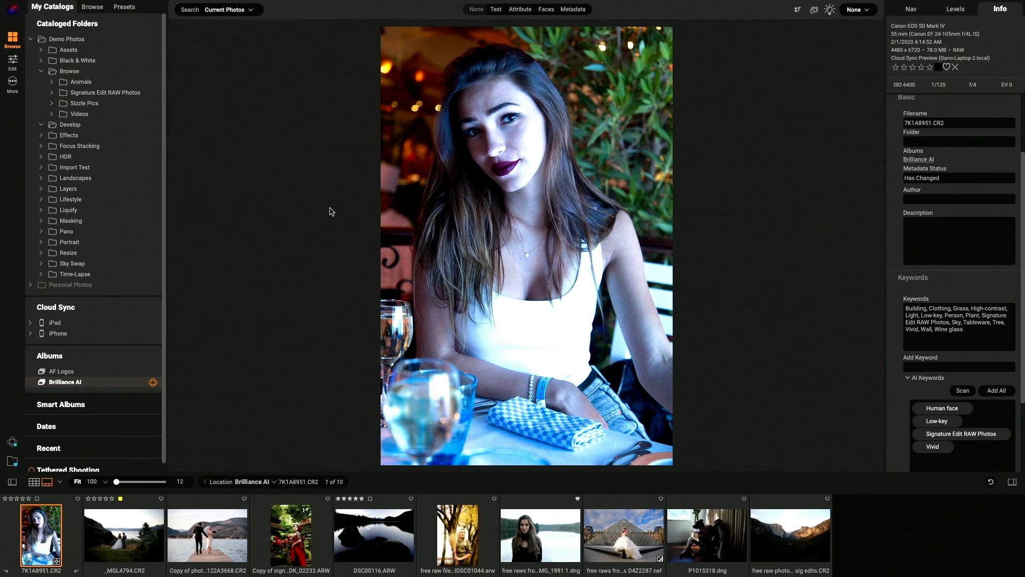
pyautogui.press('g')
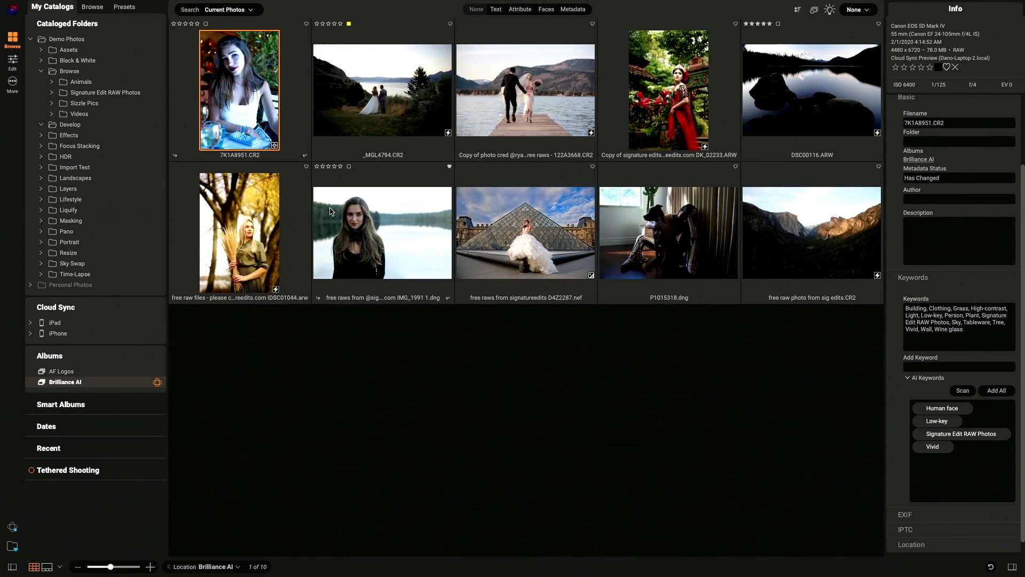
pyautogui.click(965, 278)
pyautogui.click(946, 130)
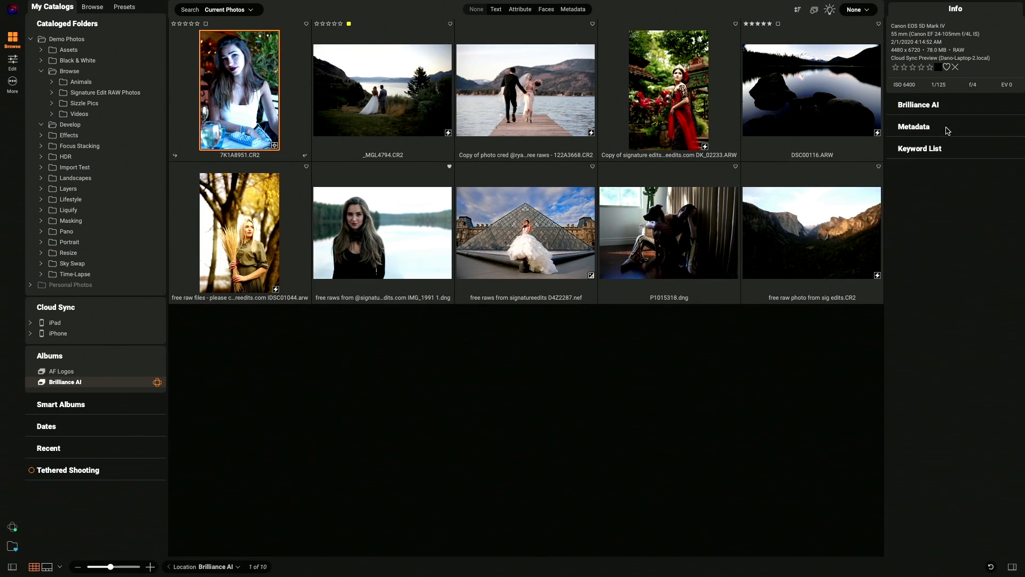
pyautogui.click(939, 106)
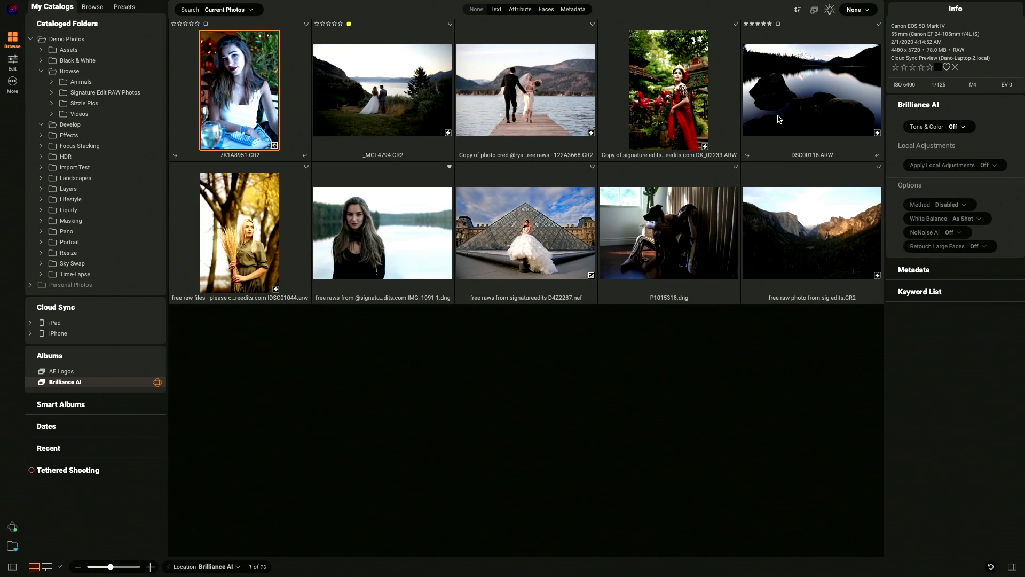
# Select all photos in the album and turn on Brilliance AI Tone & Color for them
pyautogui.hotkey('ctrl', 'a')
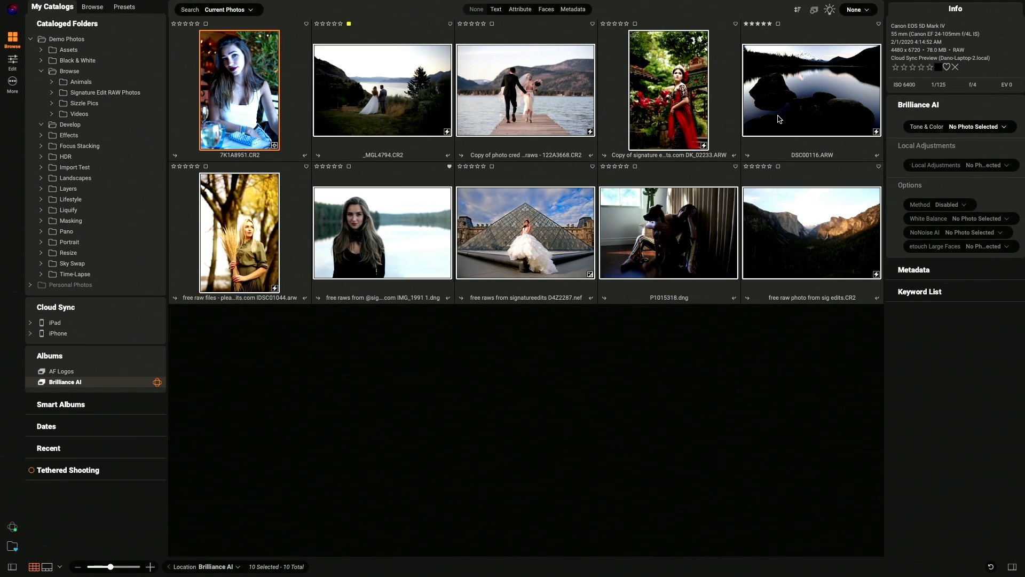
pyautogui.click(972, 127)
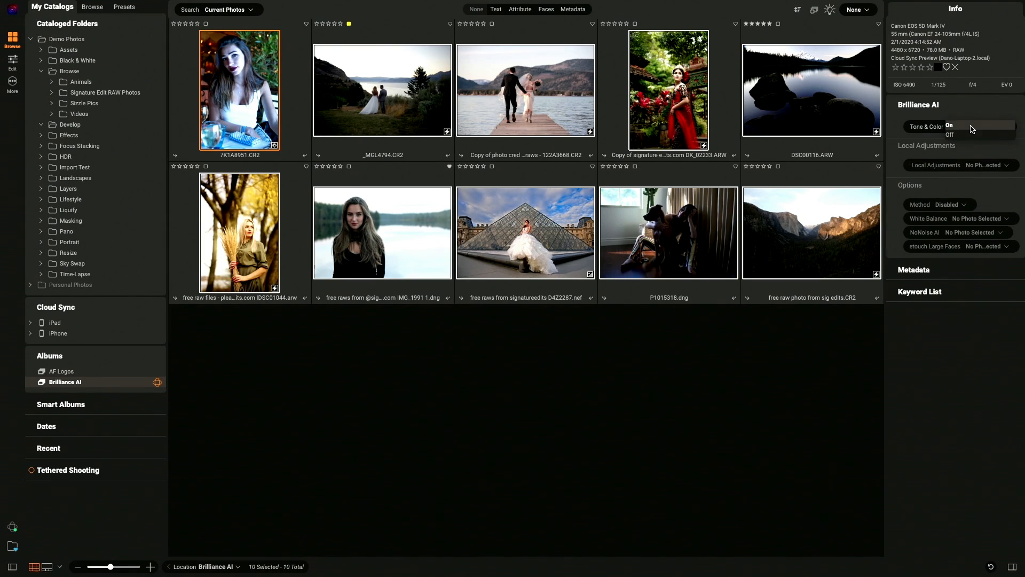
pyautogui.click(967, 127)
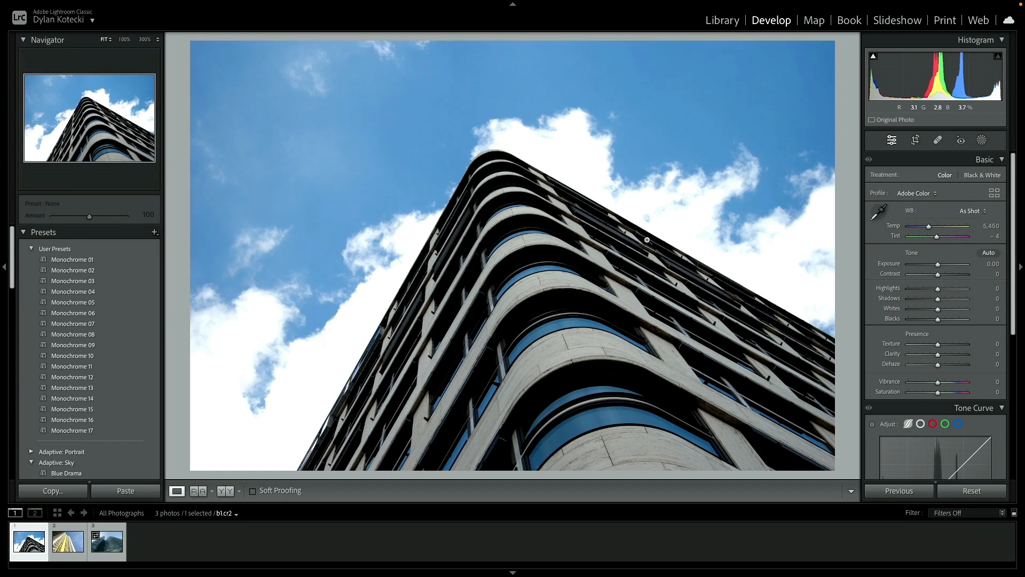
# In Lightroom Classic, apply automatic tone adjustments to the building photo b1.cr2 and compare it before and after
pyautogui.click(992, 255)
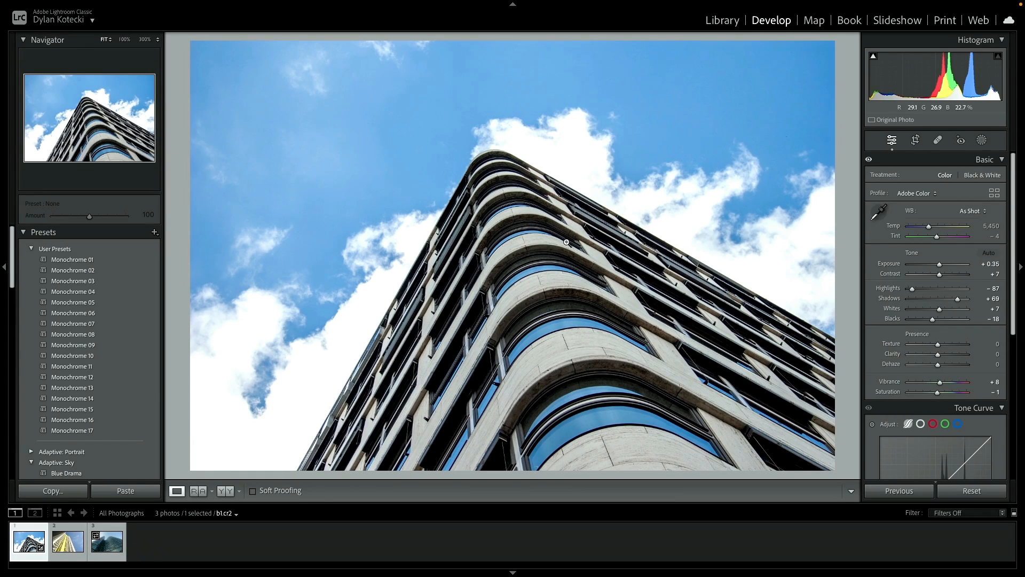
pyautogui.press('\\')
pyautogui.press('\\')
# Send the building photo to ON1 Effects 2024 as a copy with Lightroom settings in Smart Photo PSD format
pyautogui.moveTo(145, 4)
pyautogui.click(107, 6)
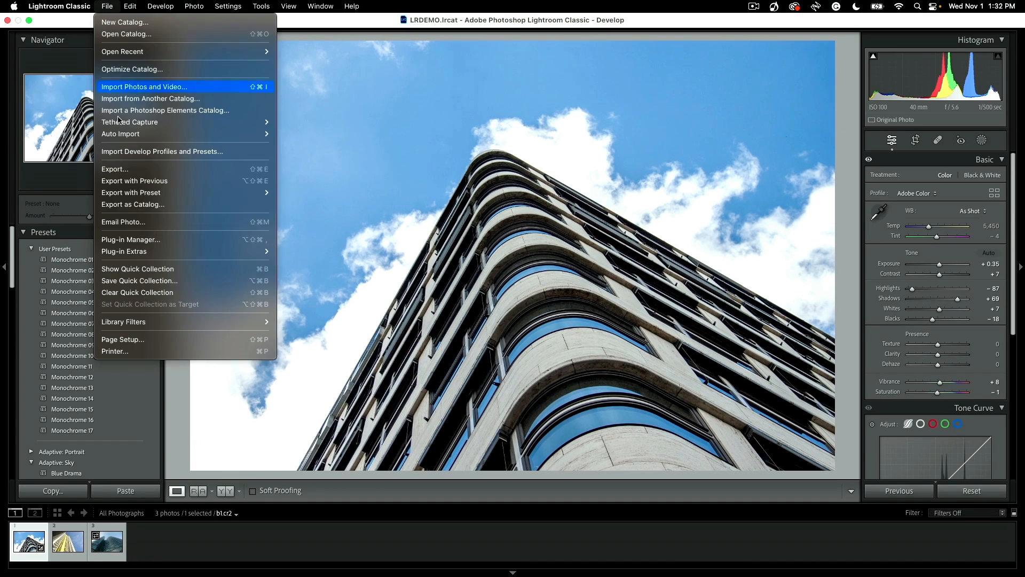
pyautogui.moveTo(146, 251)
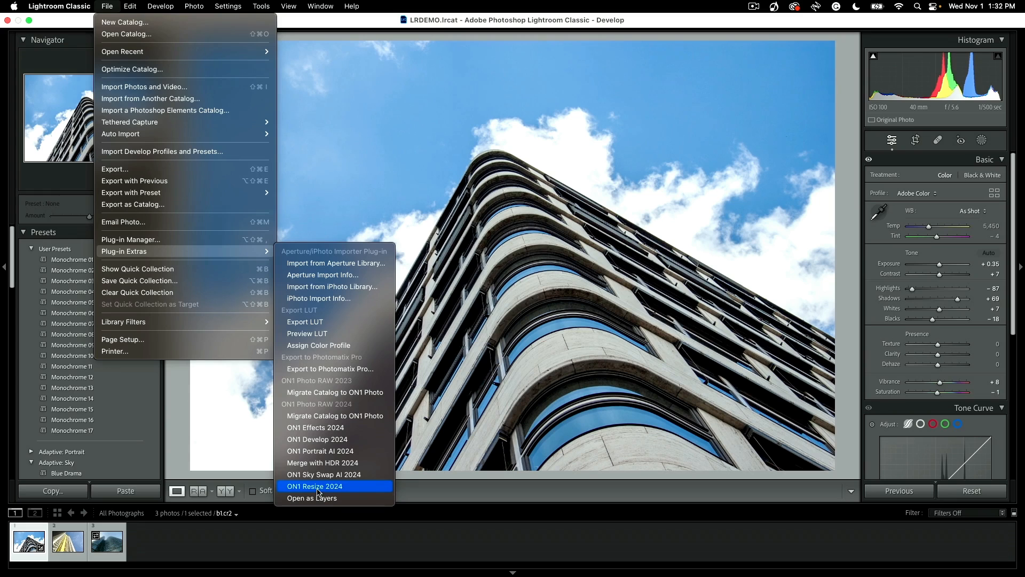
pyautogui.click(333, 429)
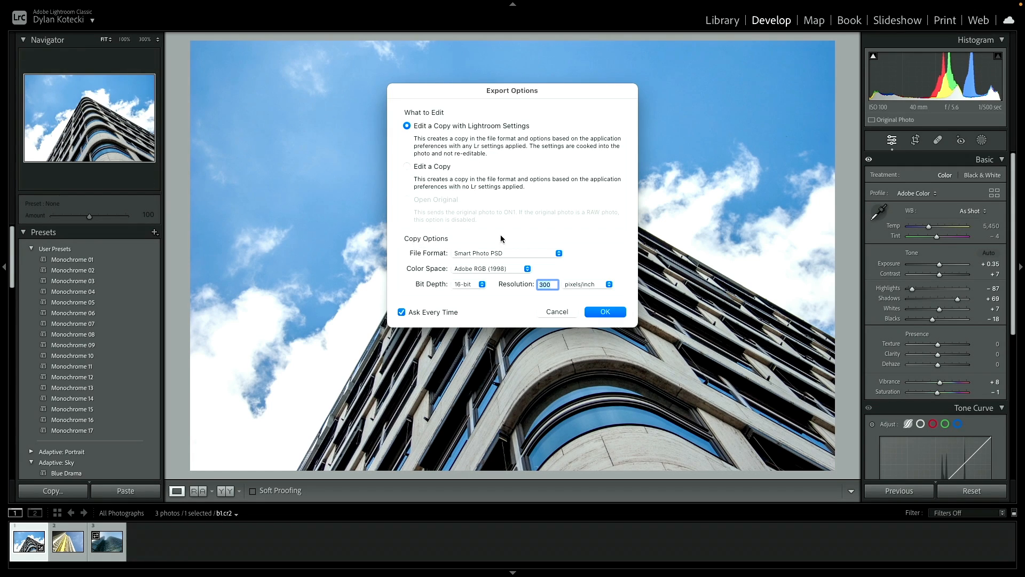
pyautogui.click(547, 253)
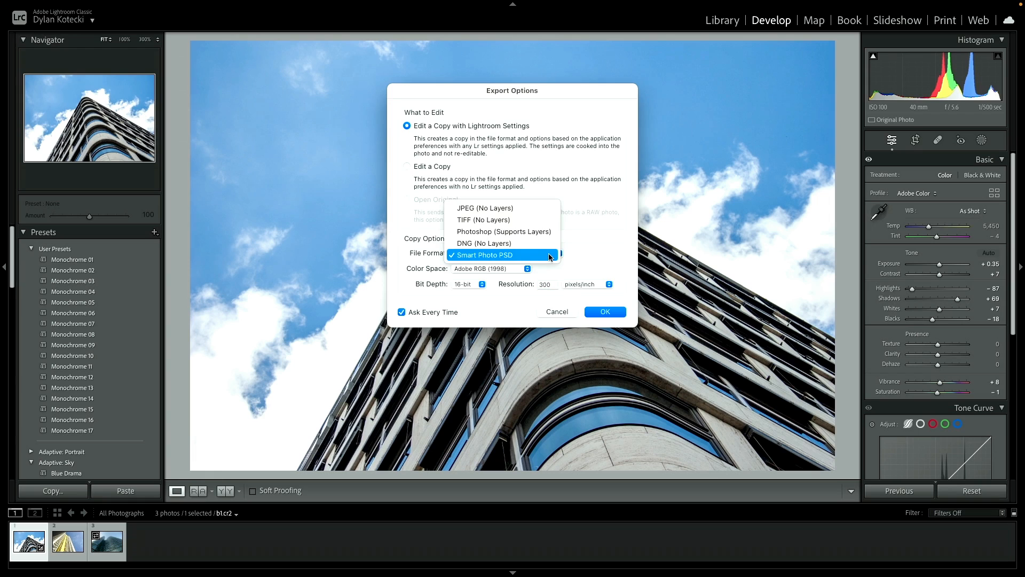
pyautogui.click(519, 253)
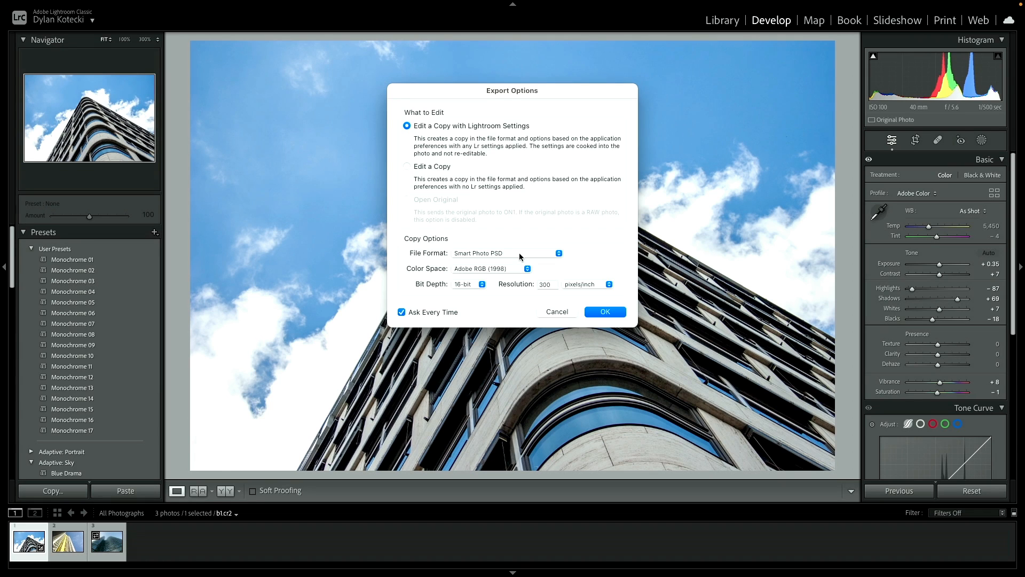
pyautogui.click(610, 314)
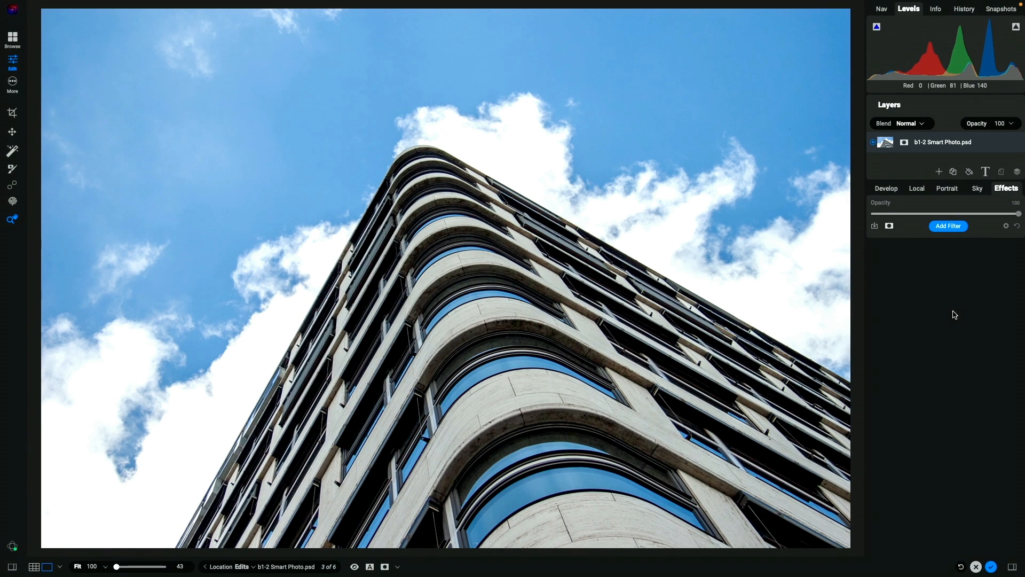
# Apply a Dynamic Contrast filter in the Surreal style to only the building using the Quick Mask AI tool
pyautogui.press('b')
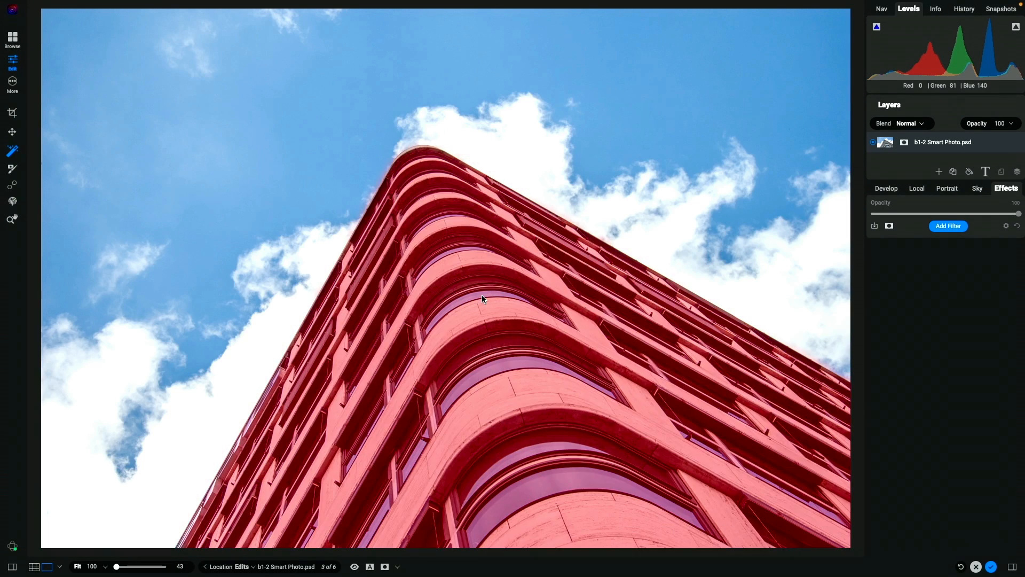
pyautogui.click(482, 295)
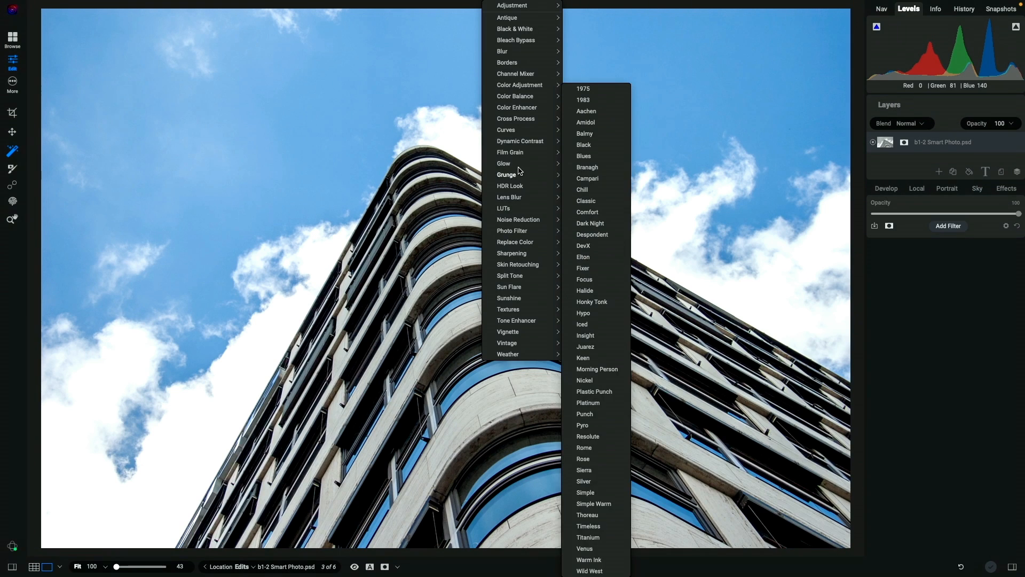
pyautogui.moveTo(528, 141)
pyautogui.click(595, 176)
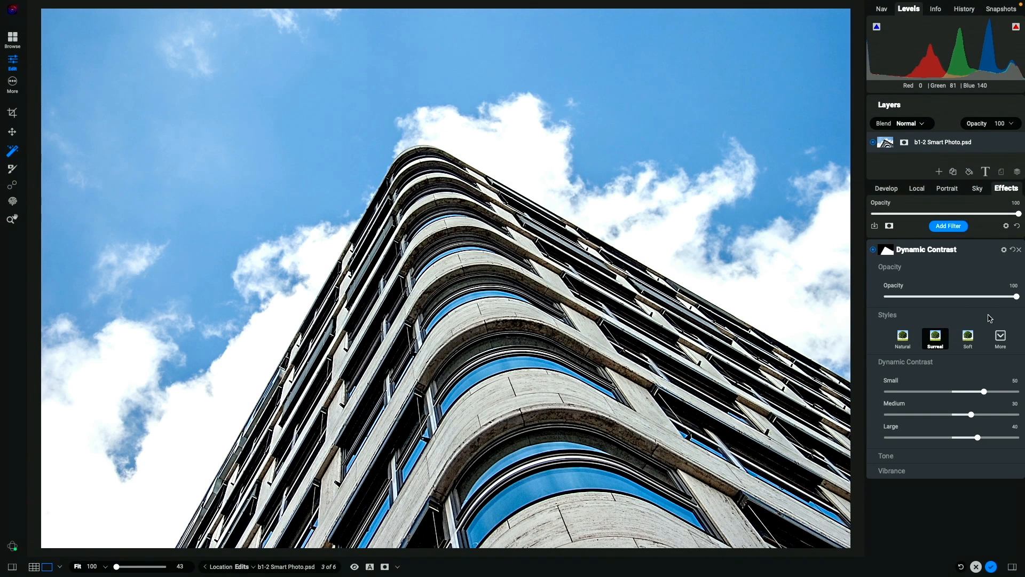
# Compare the building with the Dynamic Contrast filter off and on, and collapse the filter's settings
pyautogui.click(874, 251)
pyautogui.click(874, 251)
pyautogui.moveTo(1016, 305)
pyautogui.mouseDown()
pyautogui.moveTo(911, 305)
pyautogui.moveTo(1019, 312)
pyautogui.mouseUp()
pyautogui.click(873, 250)
pyautogui.click(873, 250)
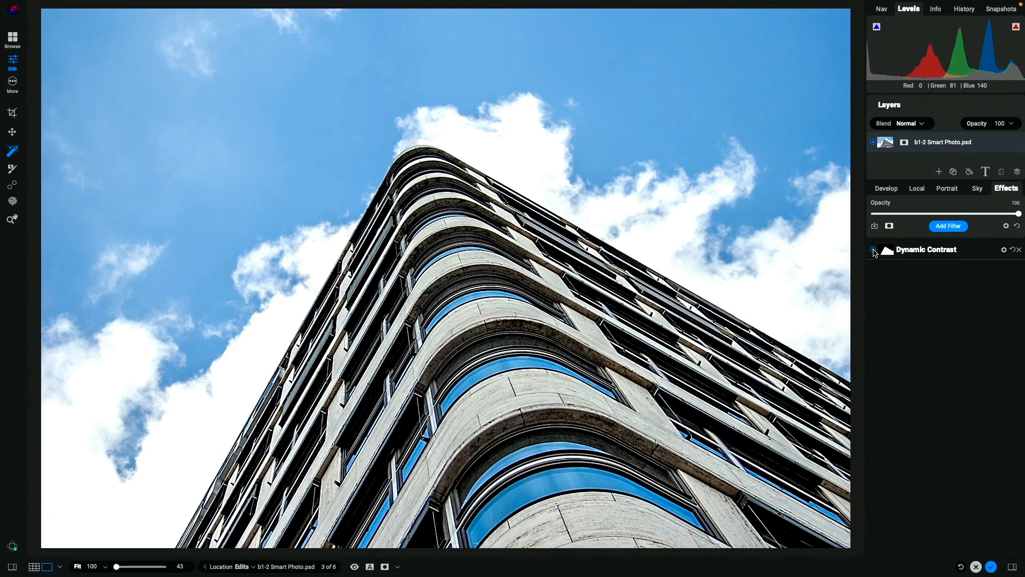
# Apply a Glow filter in the Darker style to the sky, compare it off and on, and collapse its settings
pyautogui.click(658, 169)
pyautogui.rightClick(538, 117)
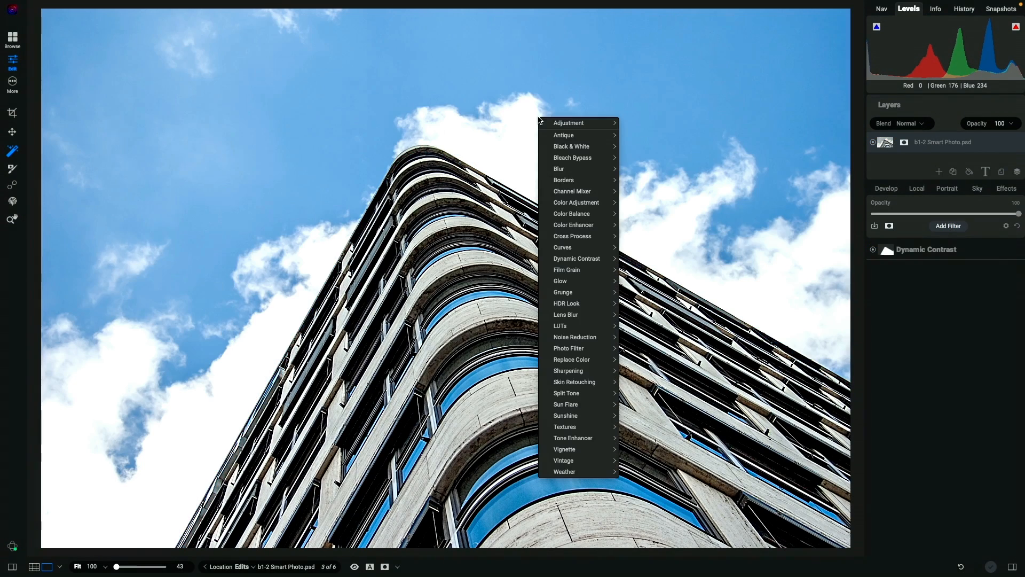
pyautogui.moveTo(570, 280)
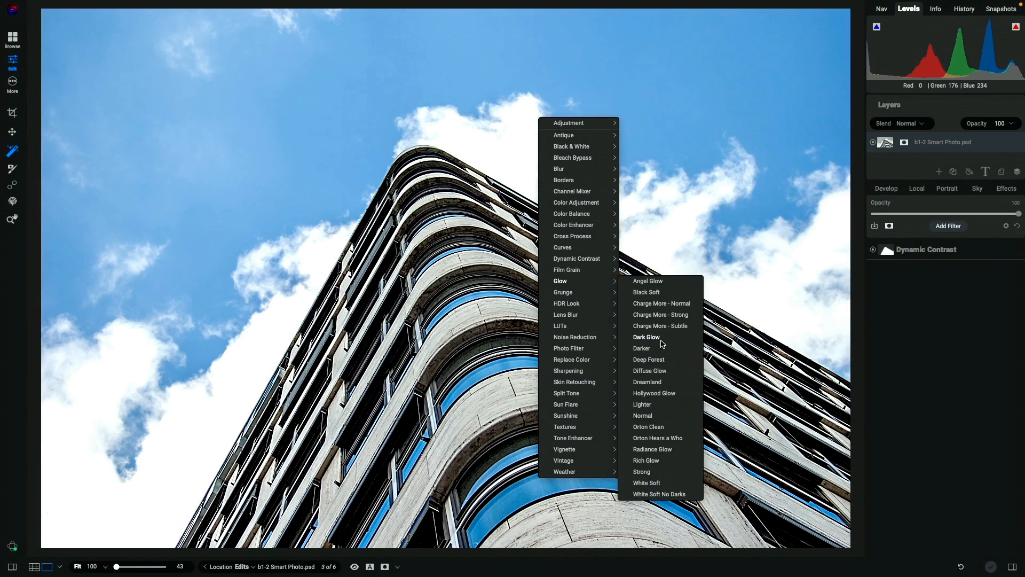
pyautogui.click(642, 348)
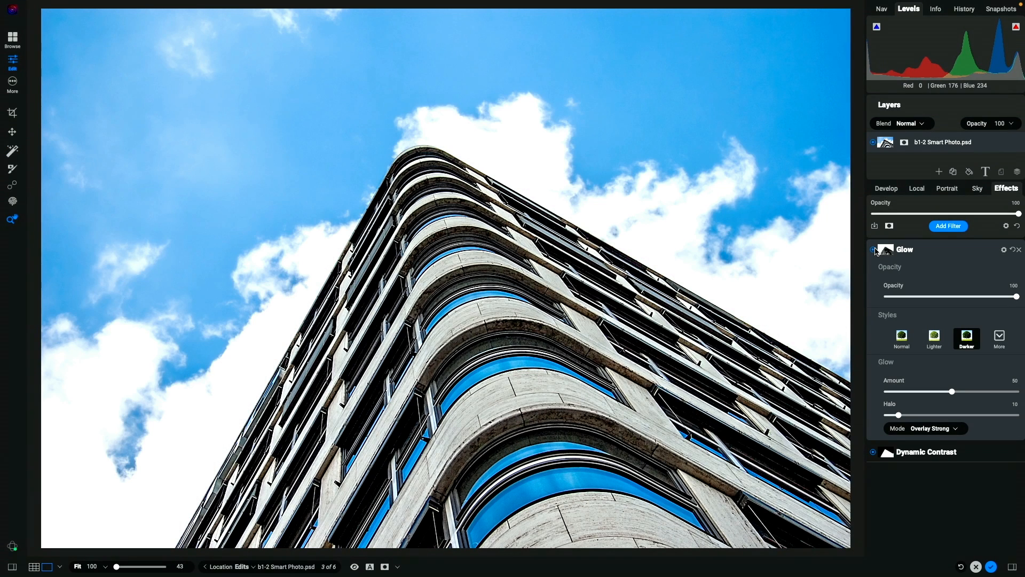
pyautogui.click(873, 250)
pyautogui.click(874, 249)
pyautogui.click(987, 254)
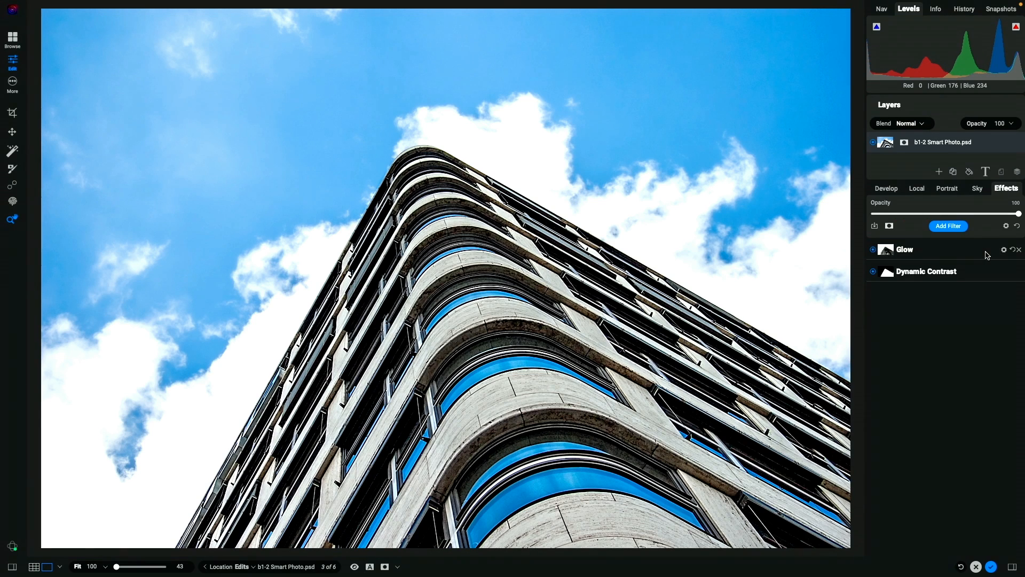
# Add a Vignette filter to the whole photo with the Big Softy style
pyautogui.click(954, 229)
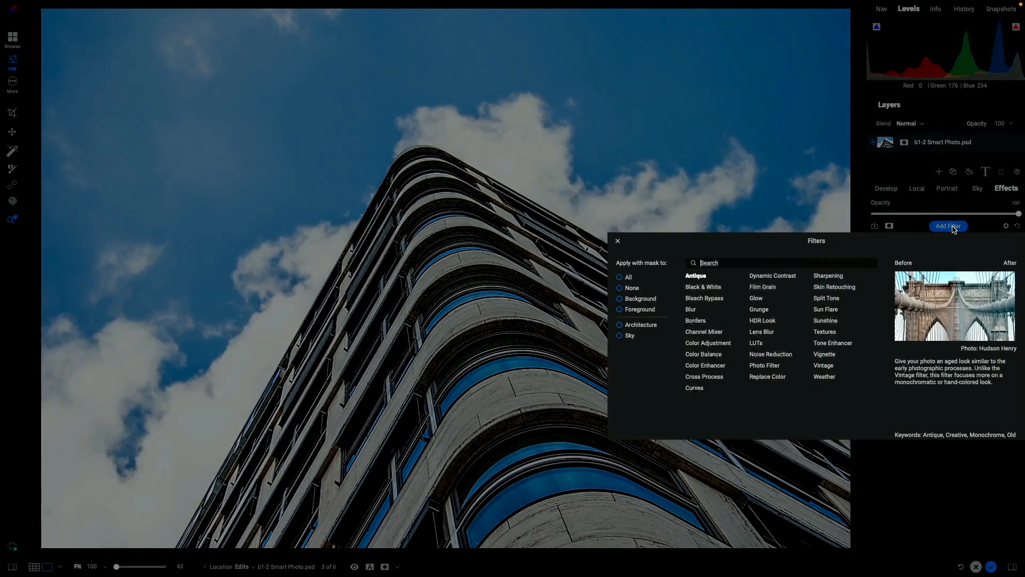
pyautogui.click(824, 355)
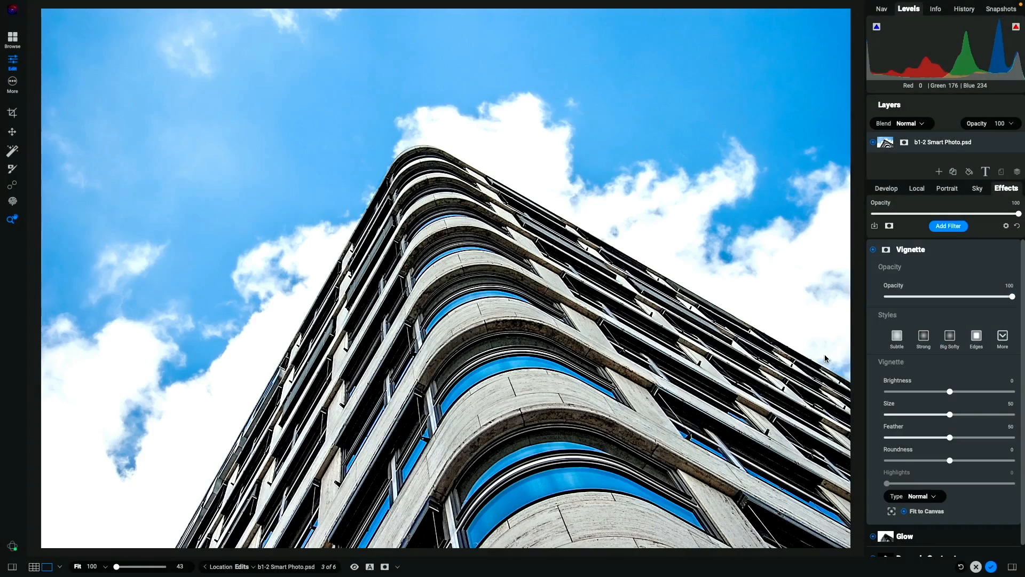
pyautogui.click(944, 345)
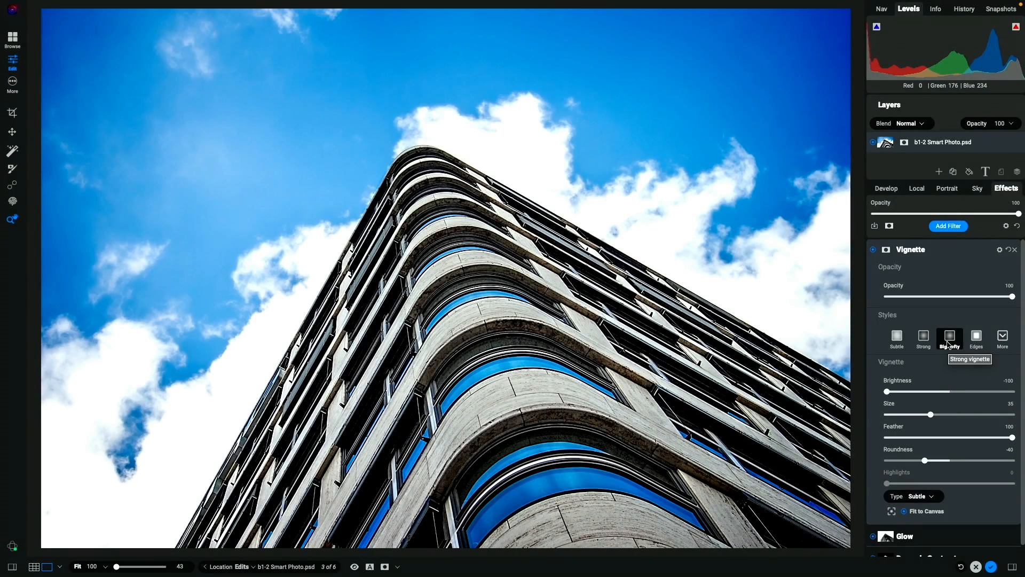
# Add a LUTs filter using the Amidol look from the Black and White category, and save the edits back to Lightroom Classic
pyautogui.click(951, 228)
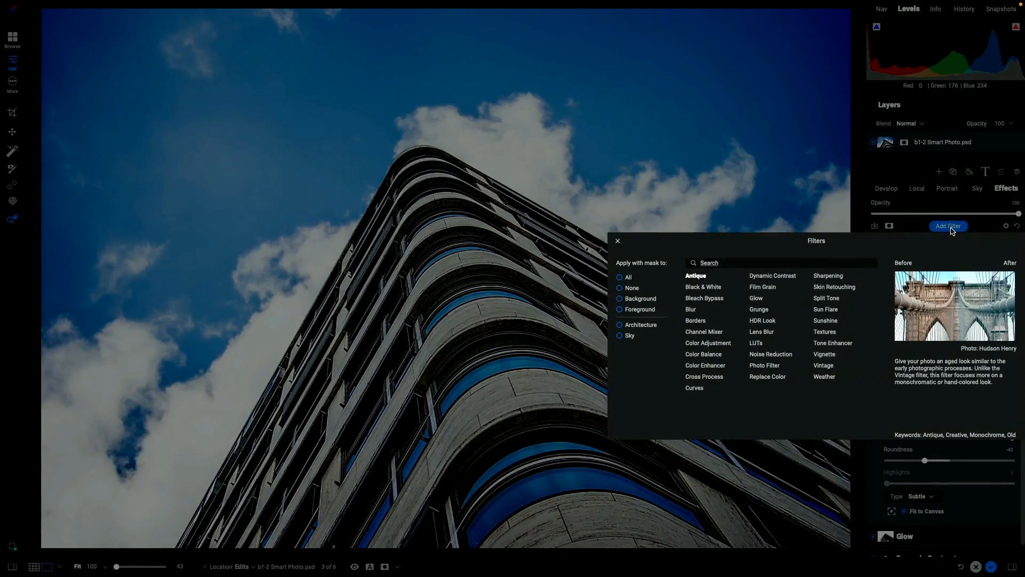
pyautogui.click(757, 344)
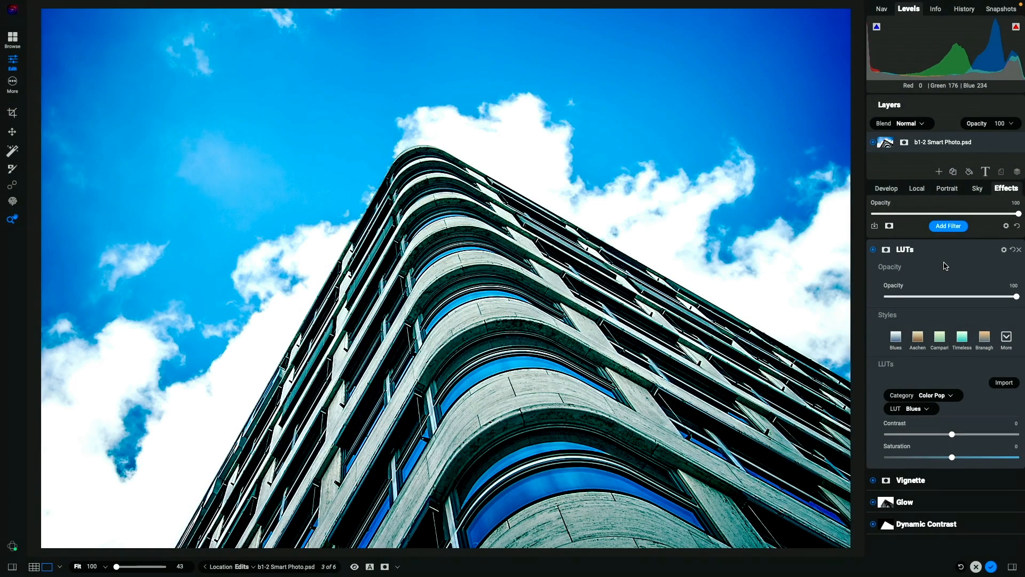
pyautogui.click(951, 398)
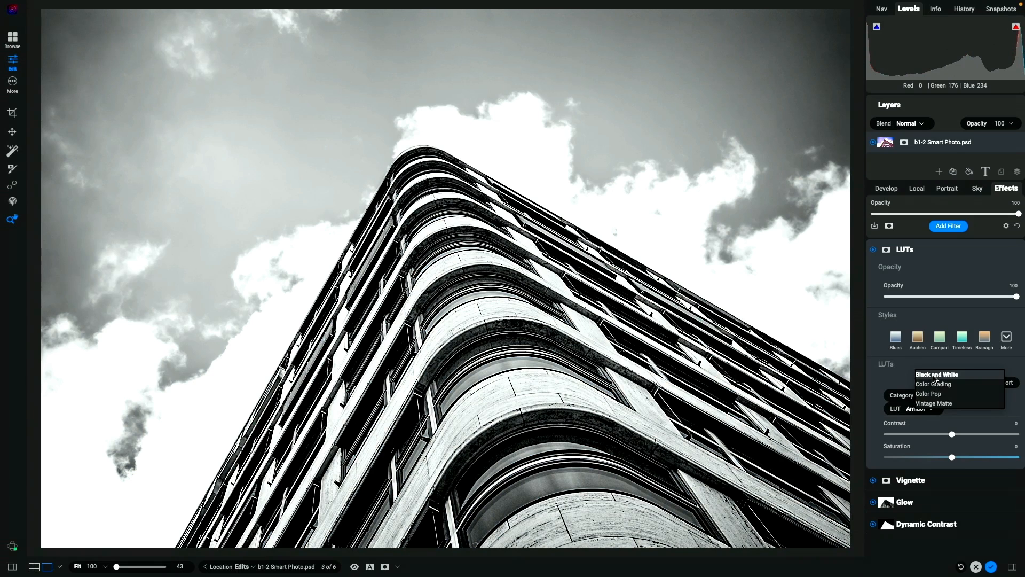
pyautogui.click(935, 376)
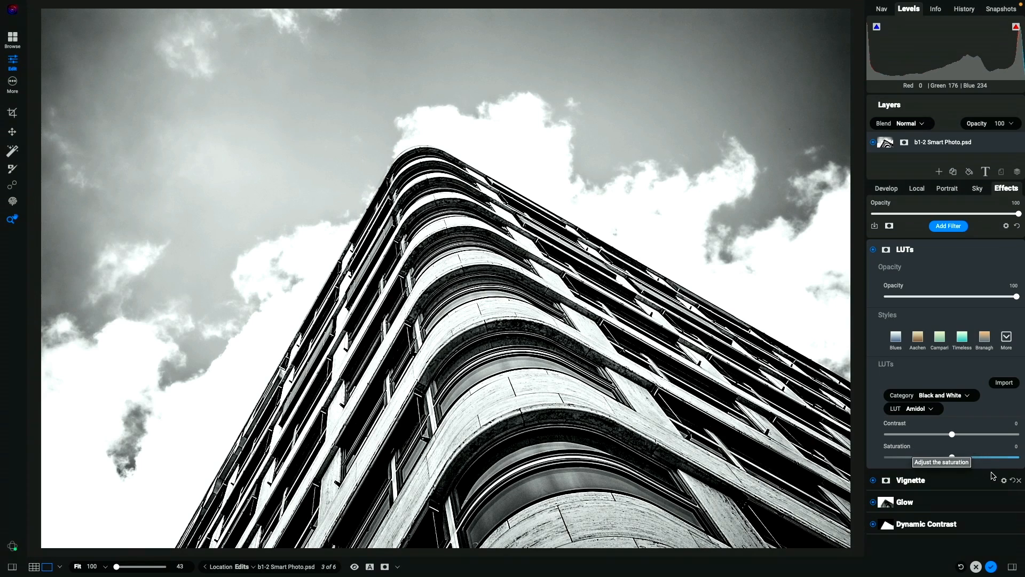
pyautogui.click(991, 569)
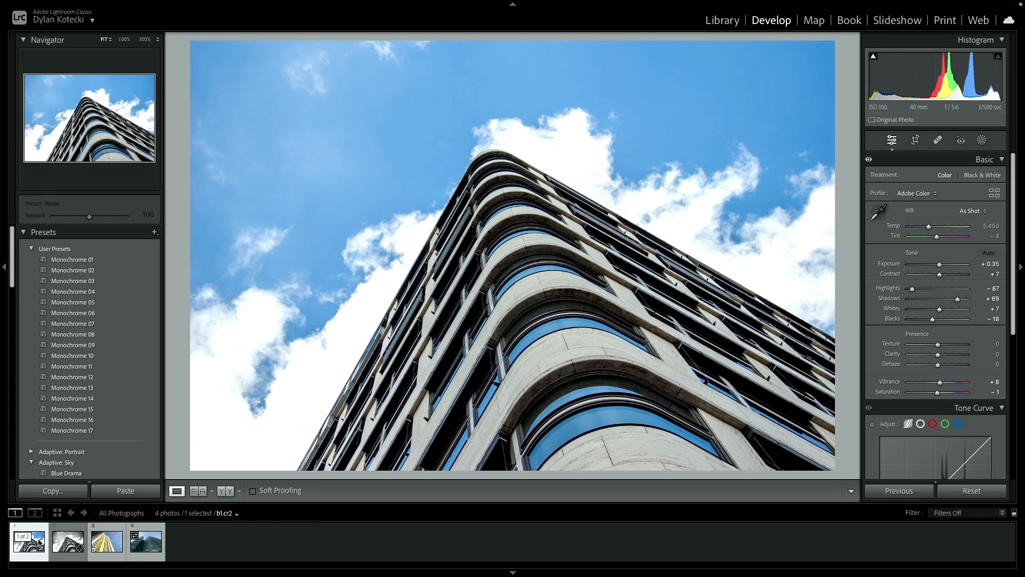
# Compare the original b1.cr2 with the edited b1-2 Smart Photo.psd copy
pyautogui.click(64, 546)
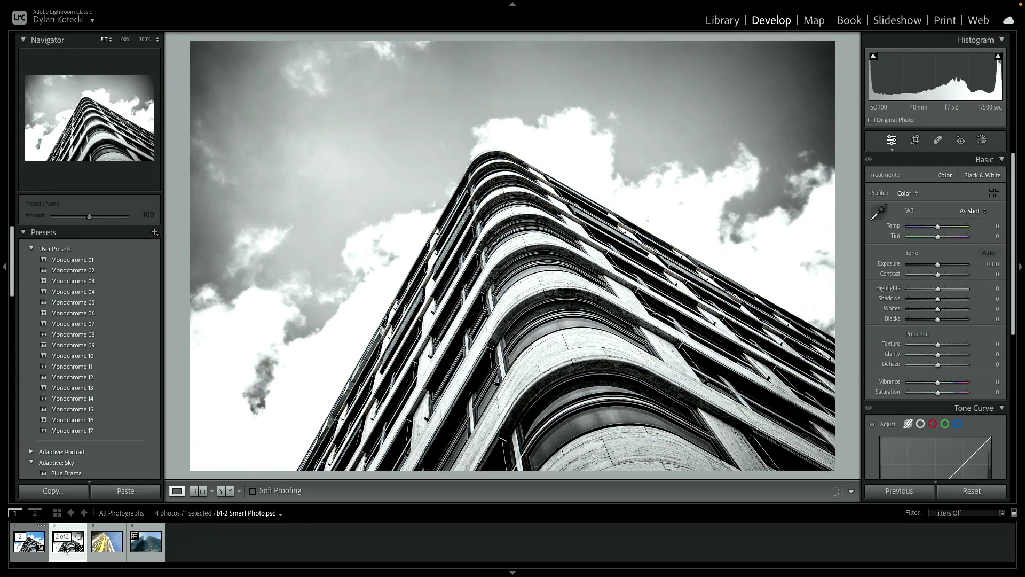
pyautogui.click(29, 541)
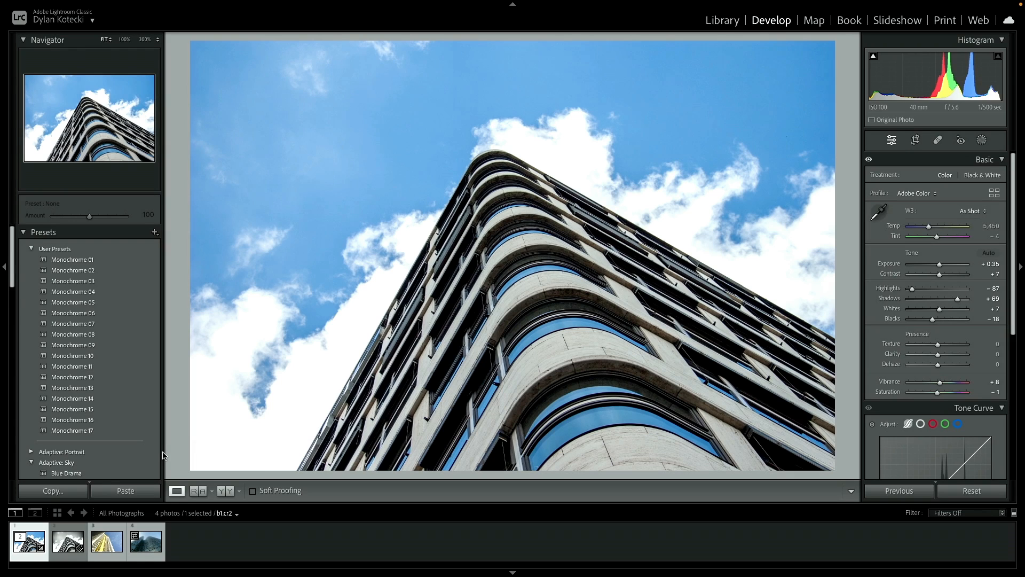
pyautogui.press('Right')
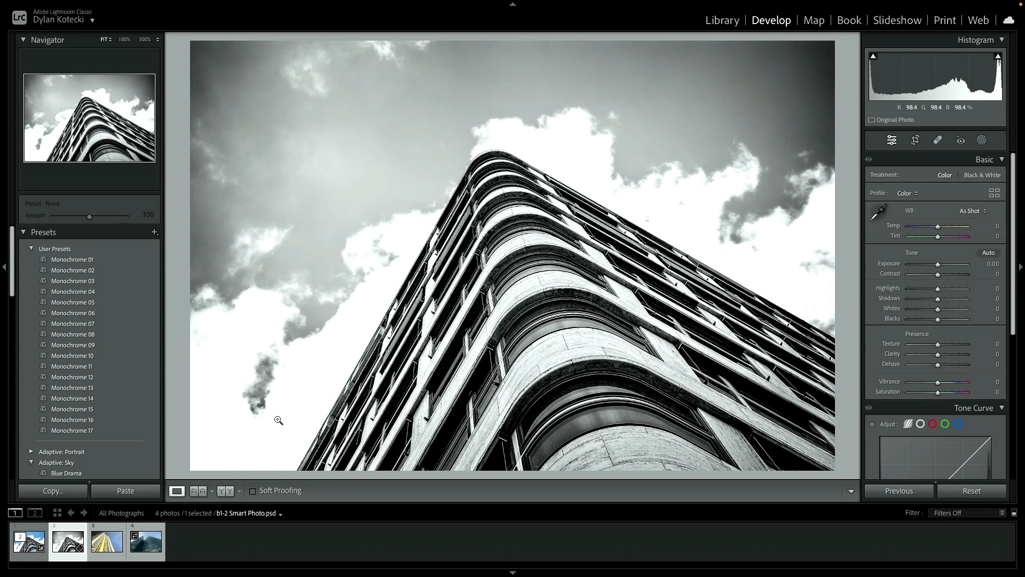
# Send the original b1-2 Smart Photo.psd to ON1 Effects 2024 for re-editing
pyautogui.click(106, 5)
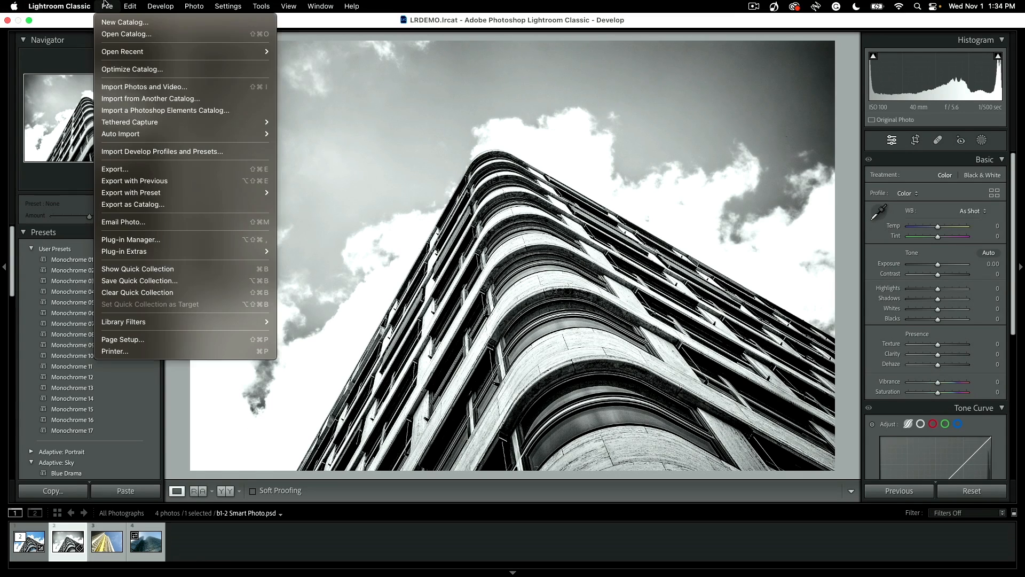
pyautogui.moveTo(138, 253)
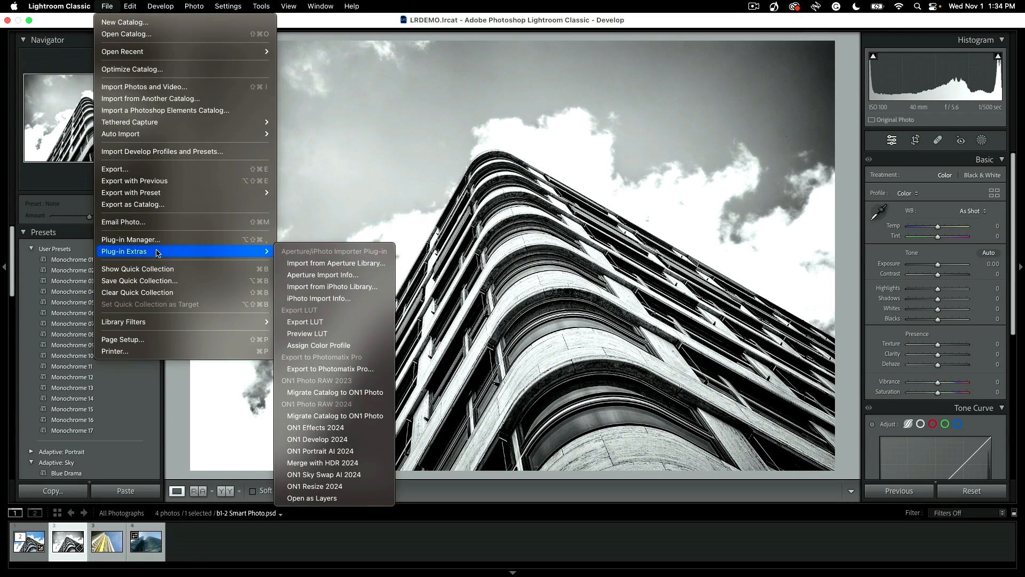
pyautogui.click(327, 431)
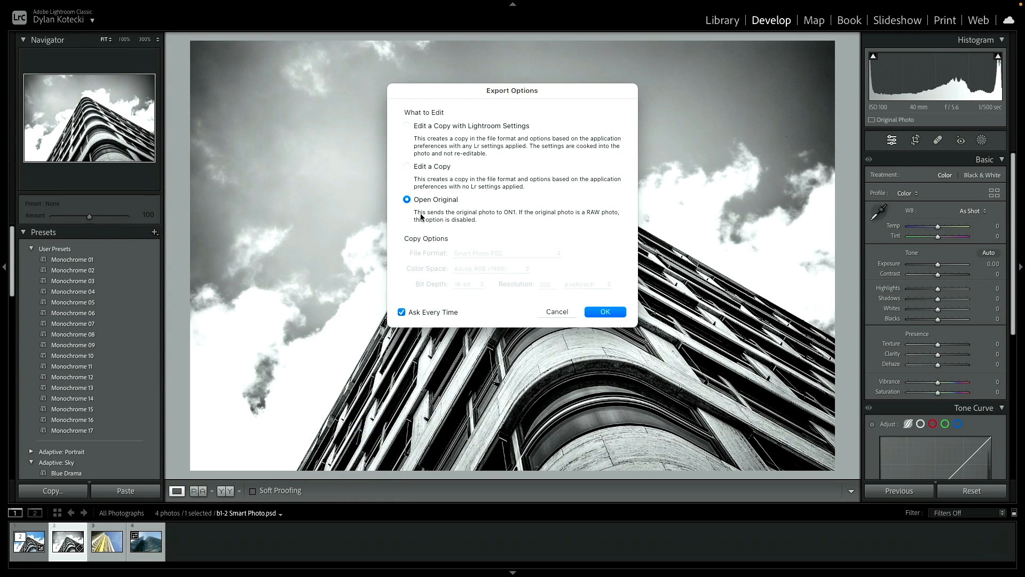
pyautogui.click(609, 314)
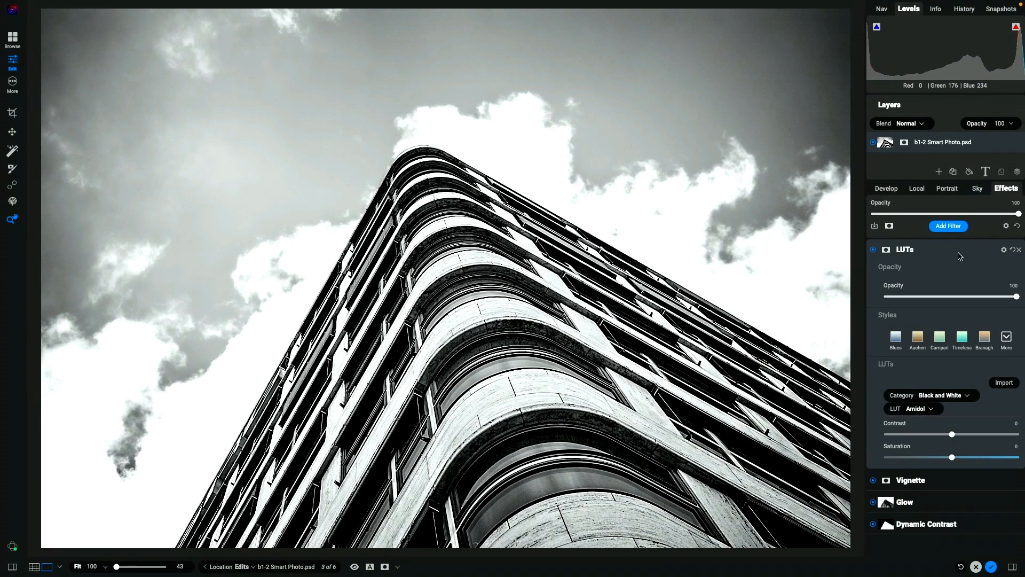
# Collapse the LUTs settings to view the stack of saved filters, and cancel editing to return to Lightroom Classic
pyautogui.click(964, 257)
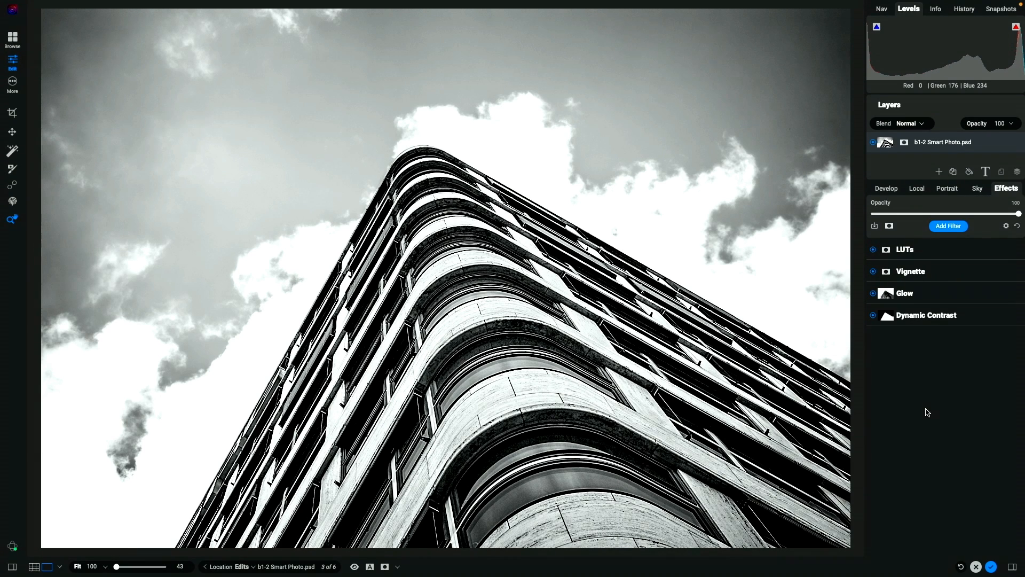
pyautogui.click(976, 567)
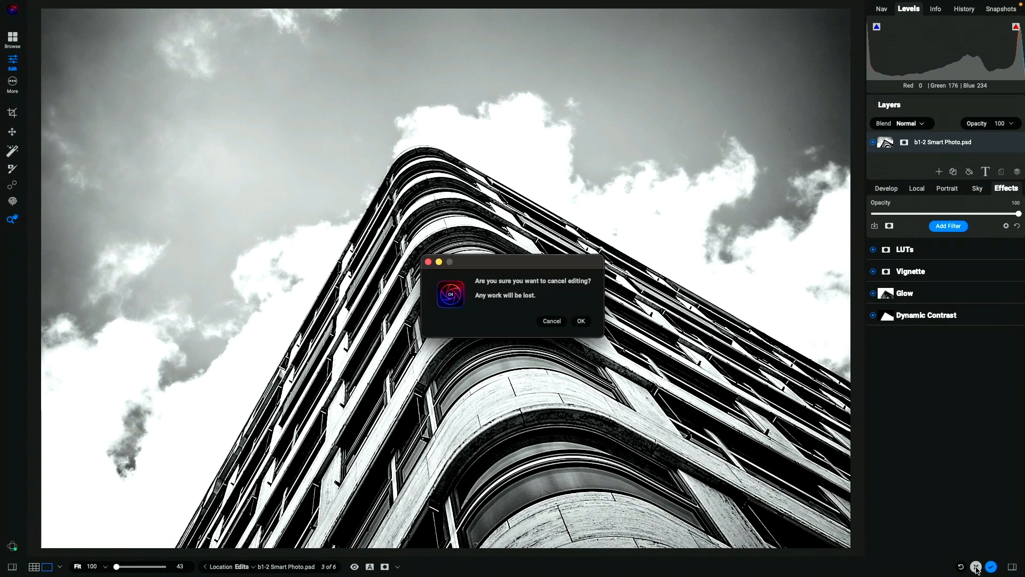
pyautogui.click(581, 322)
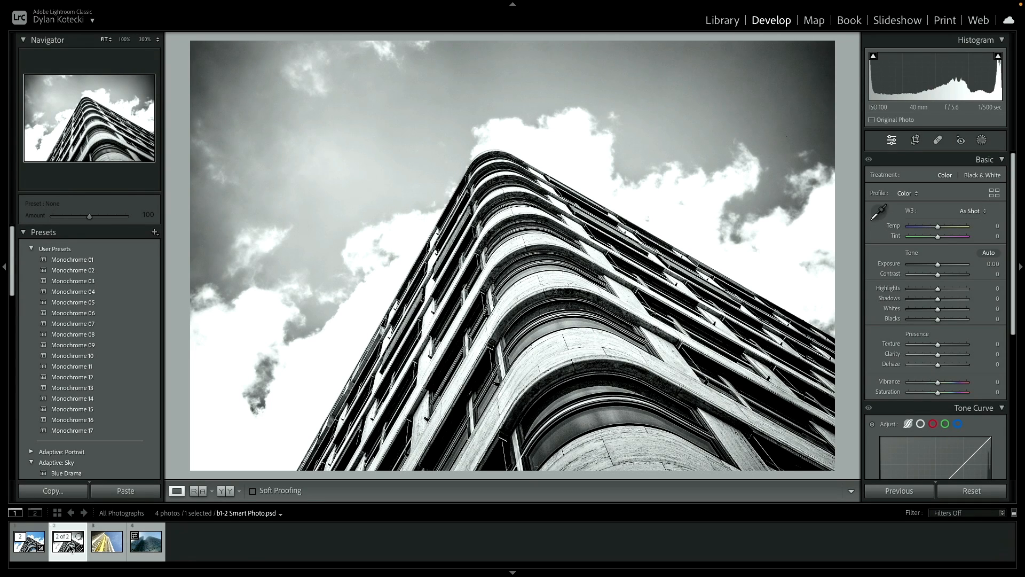
# Delete the b1-2 Smart Photo.psd copy from the filmstrip
pyautogui.press('Delete')
pyautogui.press('Return')
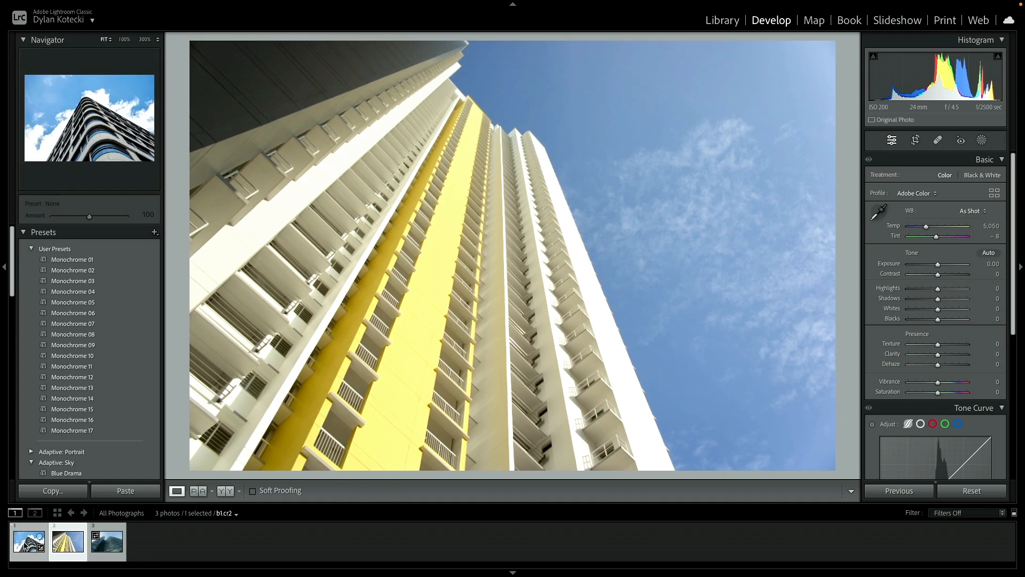
# Select all three photos, review the ON1 Effects 2024 export and batch options for them, and cancel the export
pyautogui.click(26, 545)
pyautogui.keyDown('shift'); pyautogui.click(106, 547); pyautogui.keyUp('shift')
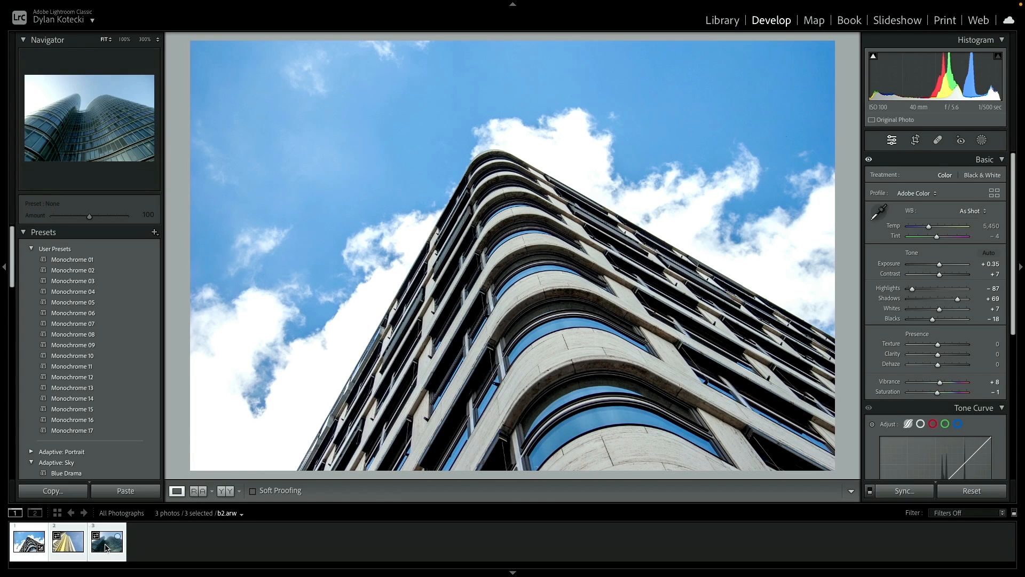
pyautogui.moveTo(174, 3)
pyautogui.click(107, 6)
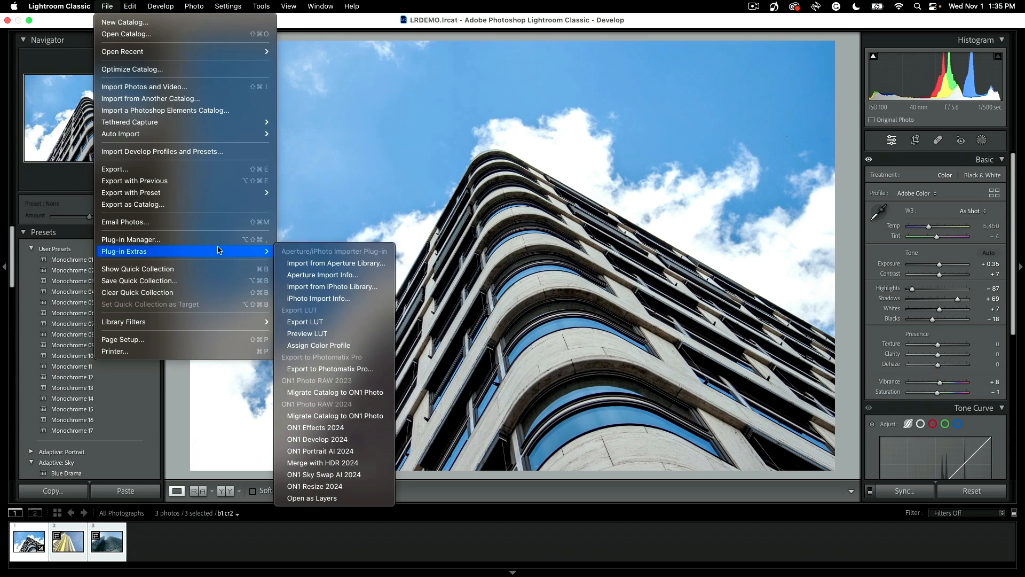
pyautogui.moveTo(235, 252)
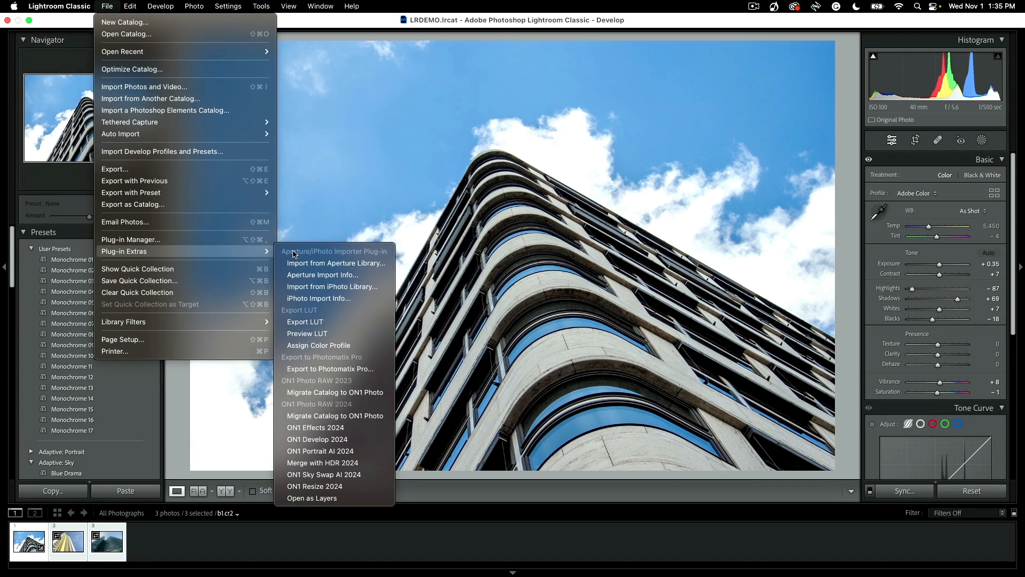
pyautogui.click(315, 428)
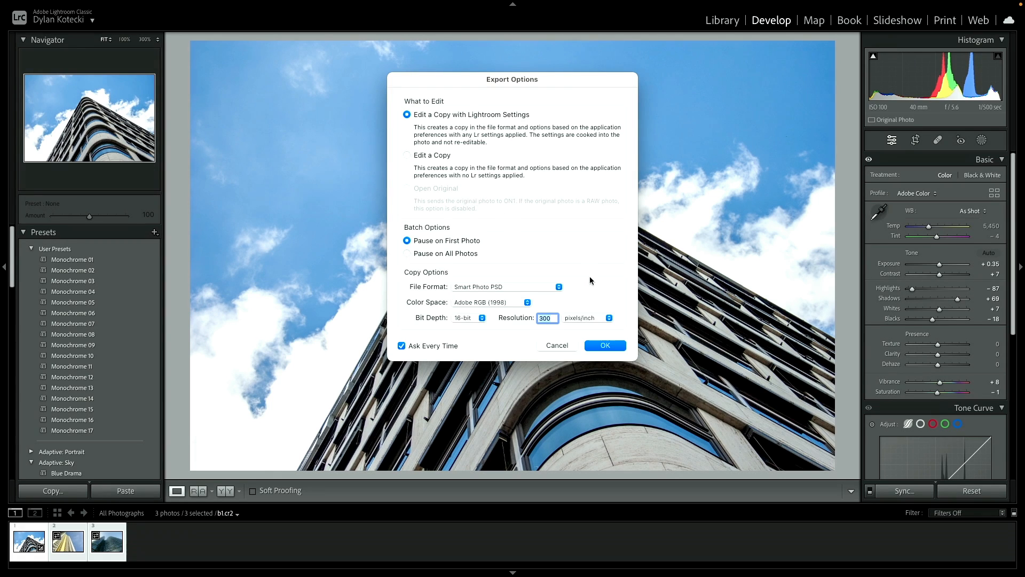
pyautogui.click(570, 345)
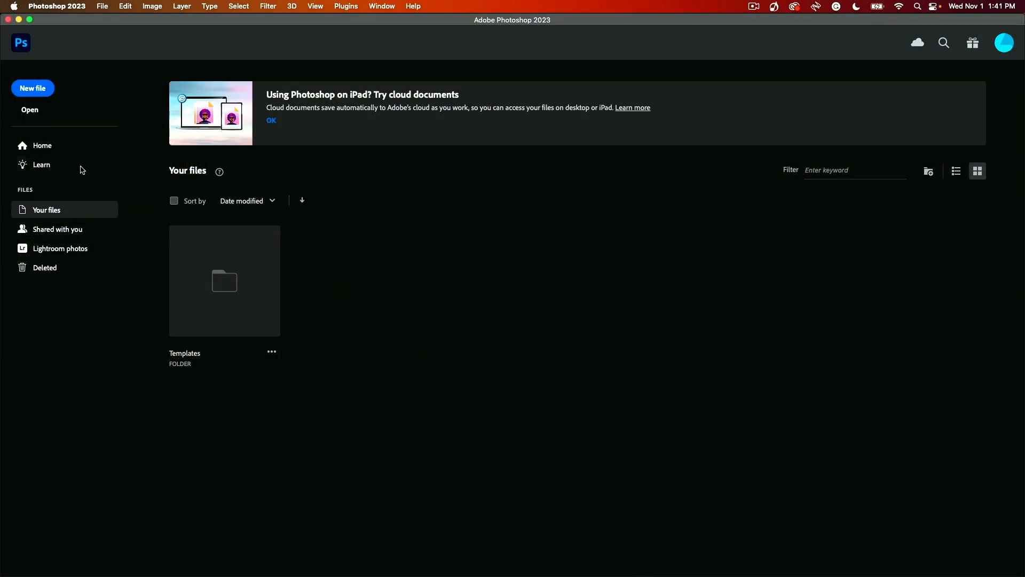
# In Photoshop, open jackal.cr2 from the Edits folder in Camera Raw
pyautogui.click(30, 110)
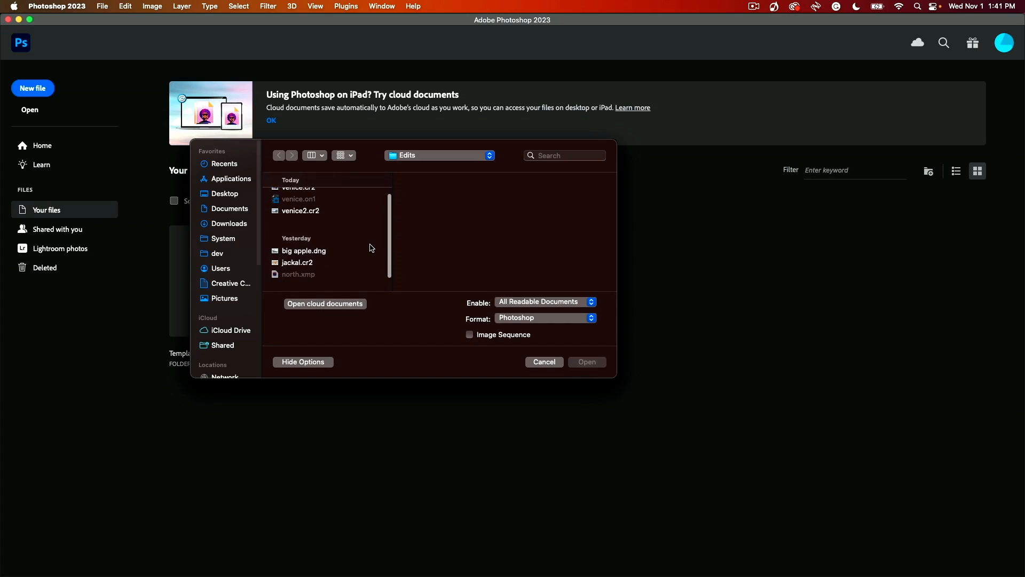
pyautogui.scroll(-1, 373, 248)
pyautogui.click(309, 258)
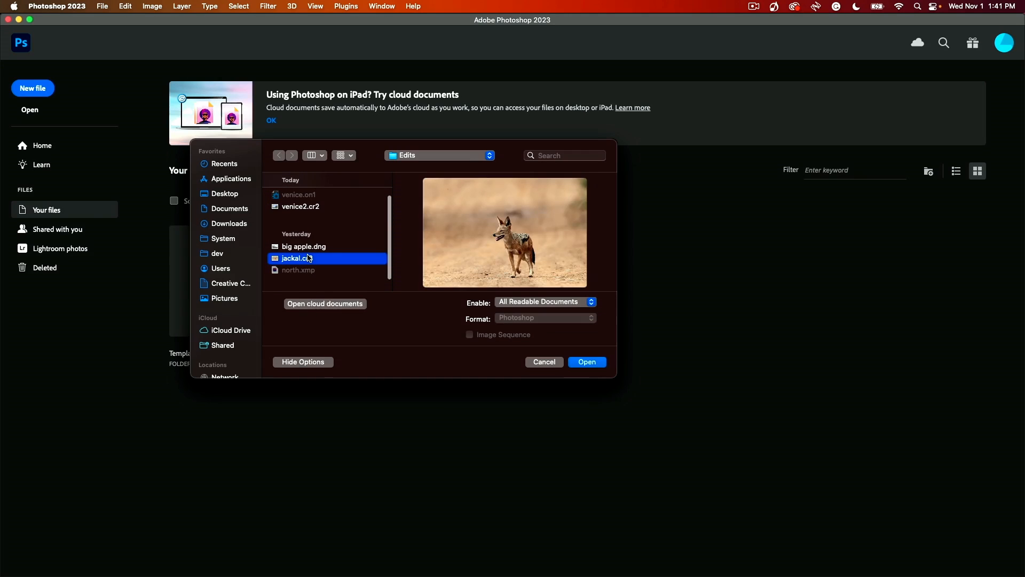
pyautogui.click(587, 363)
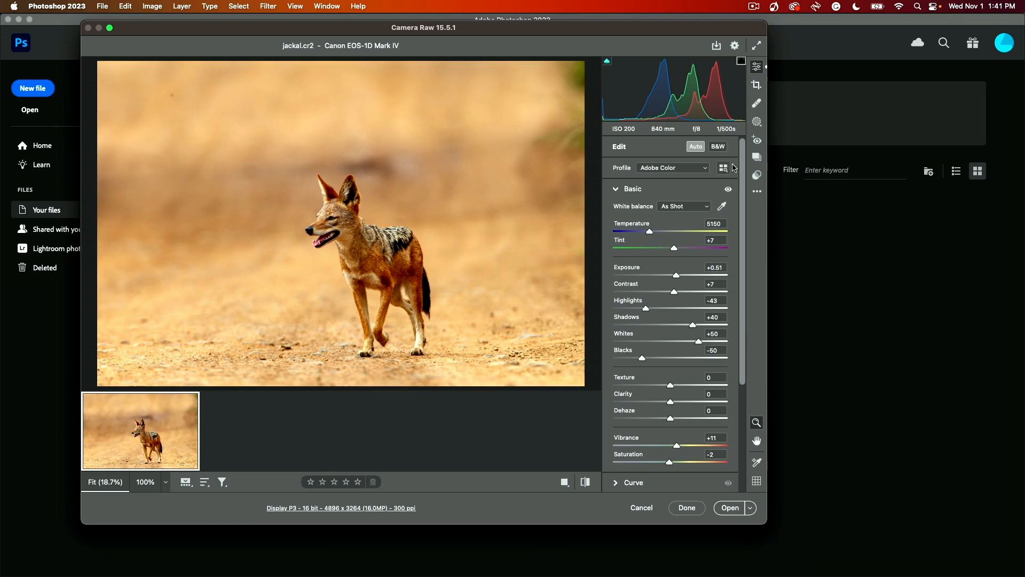
# Reset the jackal photo's Camera Raw settings to default and open it as a Photoshop document
pyautogui.click(757, 192)
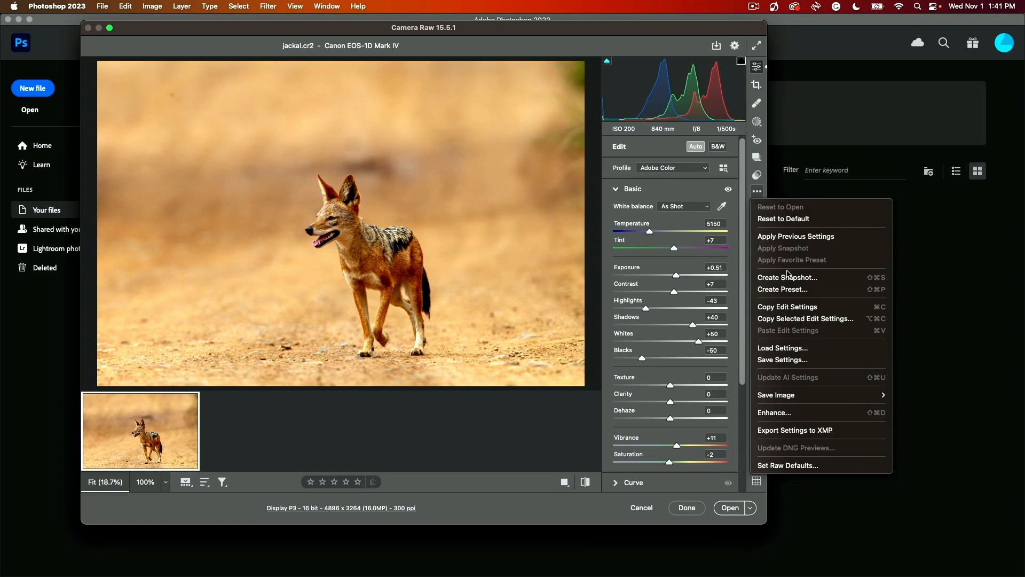
pyautogui.click(785, 219)
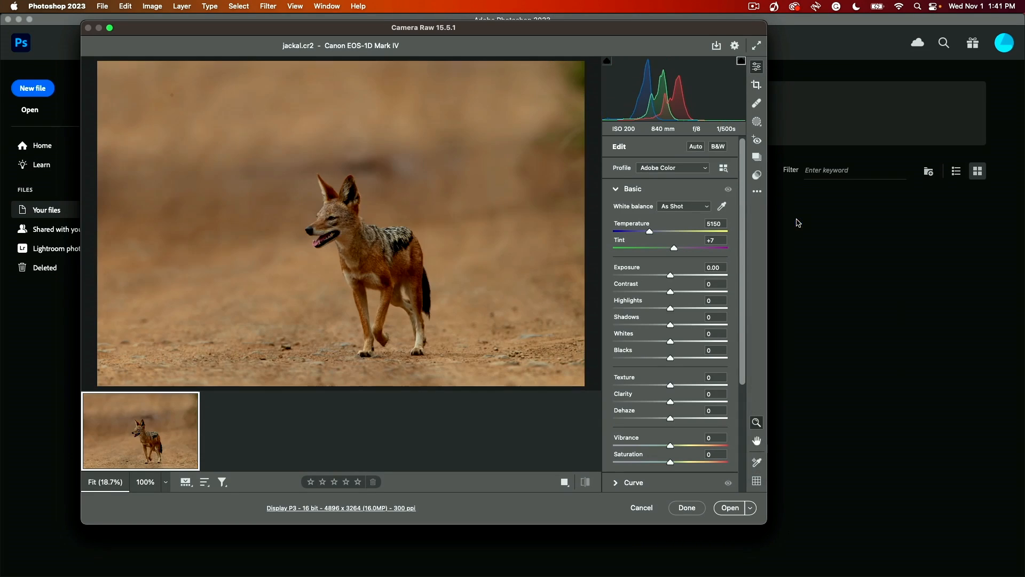
pyautogui.click(729, 508)
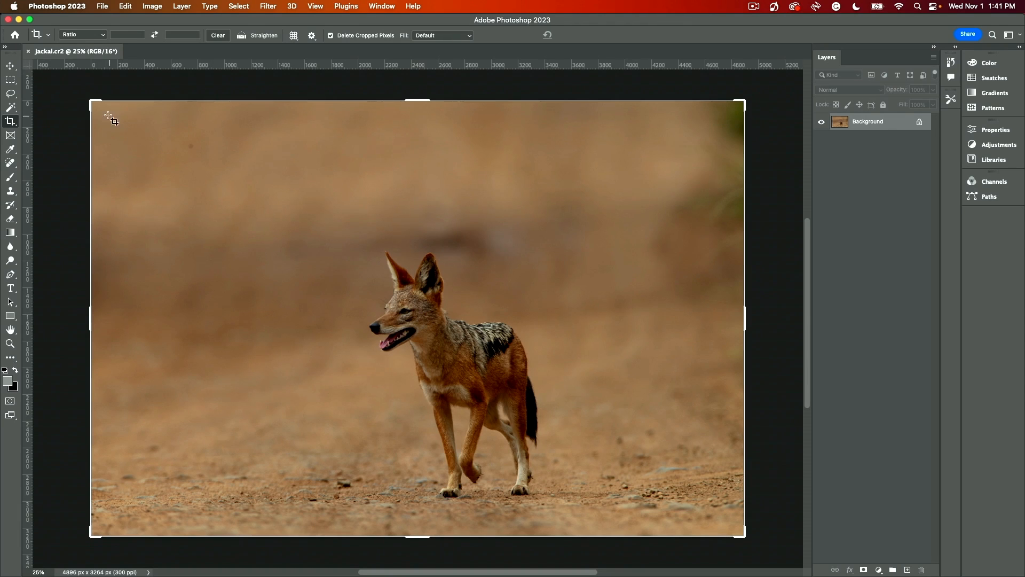
# Crop the photo more tightly around the jackal to about 3635 × 2466 px, keeping the animal near the middle
pyautogui.moveTo(93, 103); pyautogui.dragTo(166, 153)
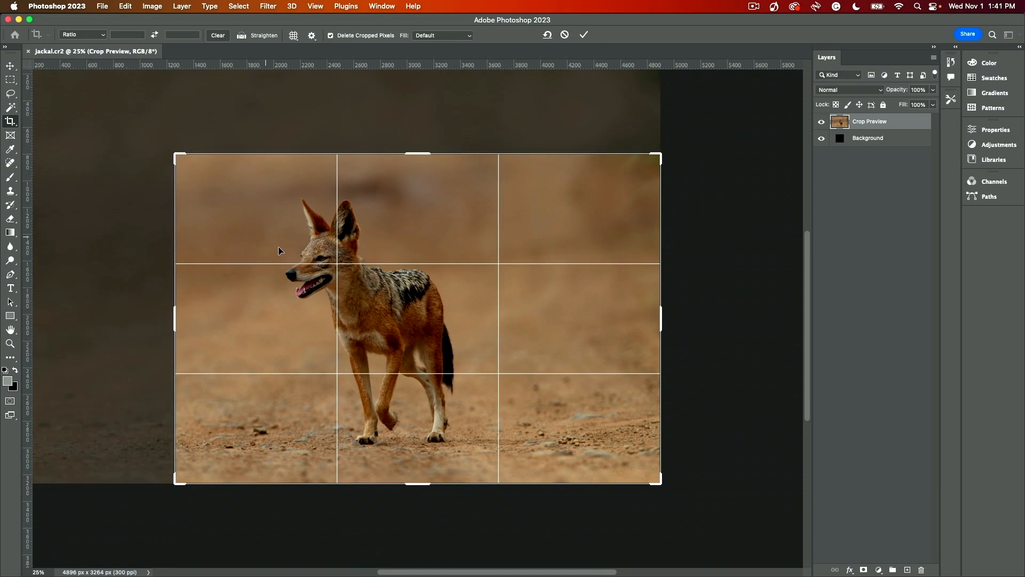
pyautogui.moveTo(279, 247); pyautogui.dragTo(329, 256)
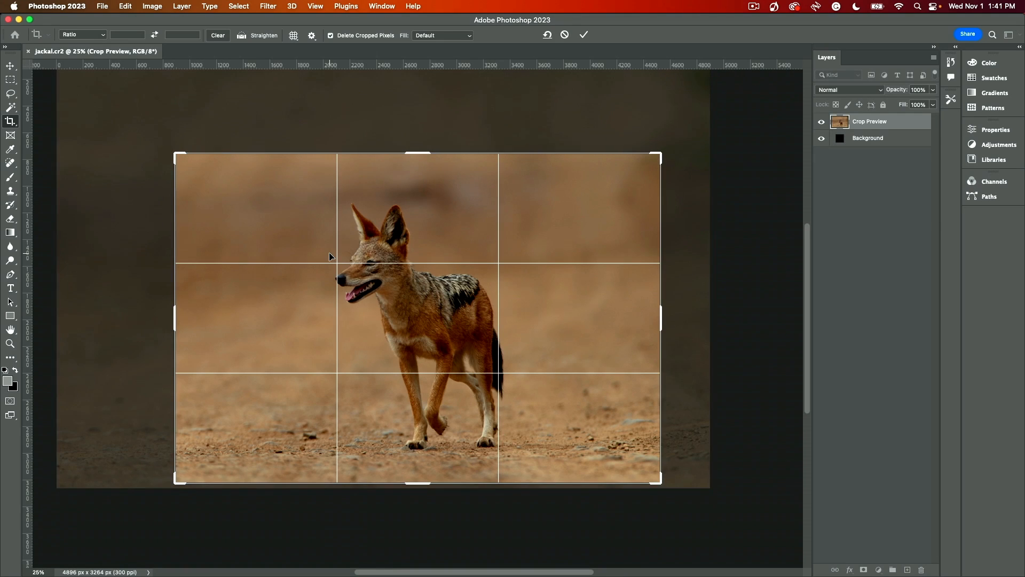
pyautogui.press('Return')
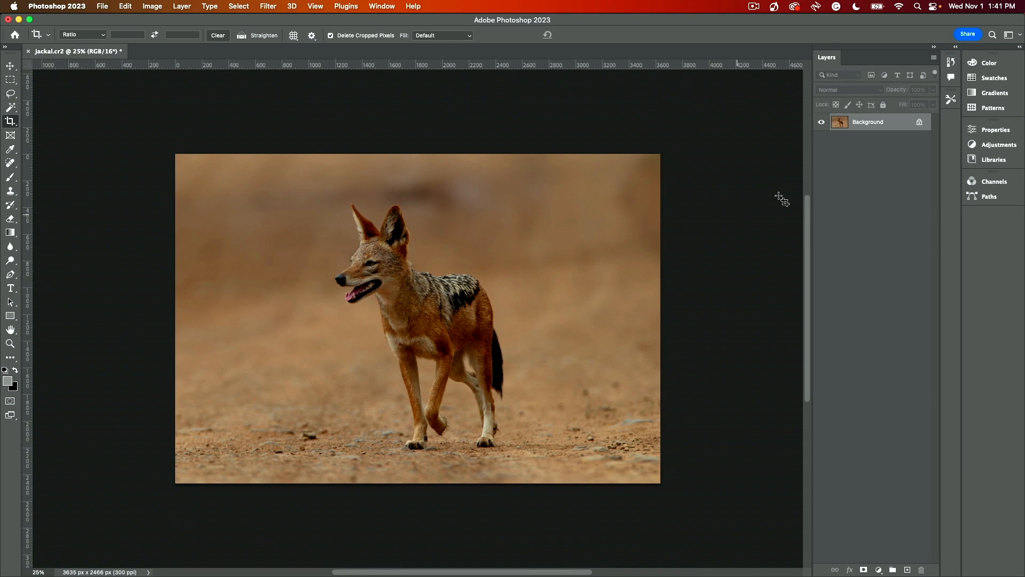
# Unlock the Background layer and convert it to a Smart Object
pyautogui.click(919, 122)
pyautogui.rightClick(884, 126)
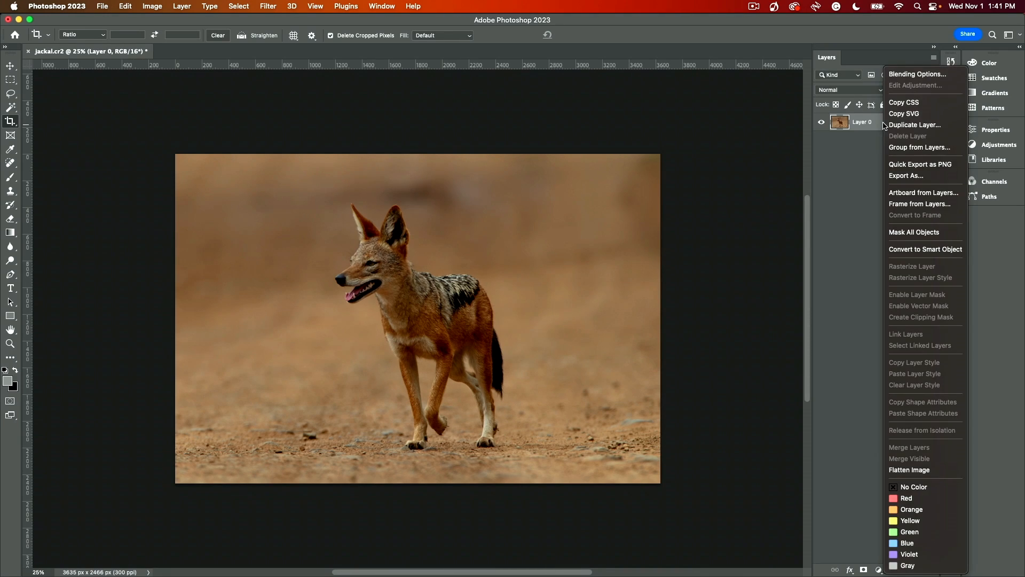
pyautogui.click(927, 254)
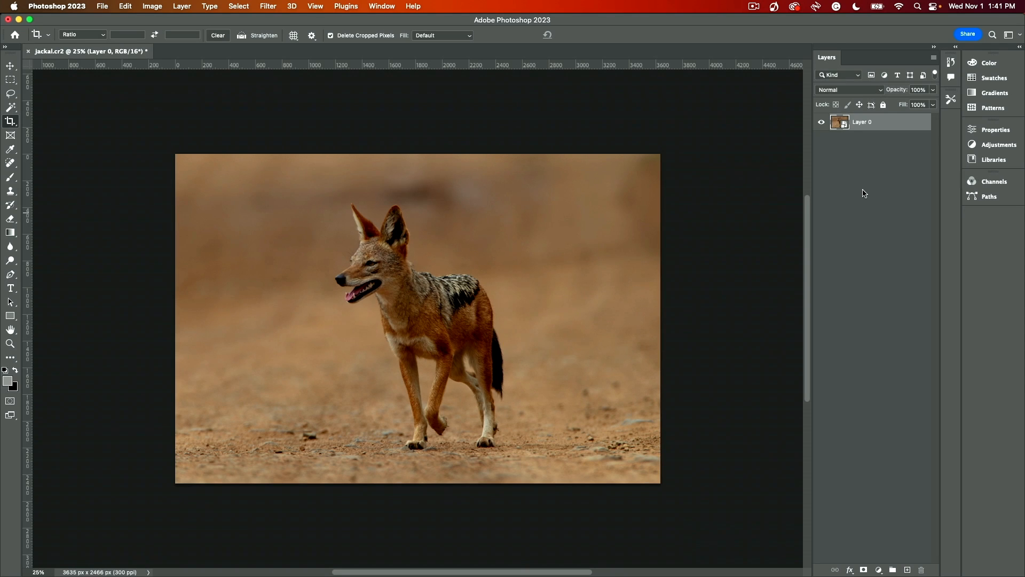
# Send the jackal Smart Object layer to ON1 Develop 2024
pyautogui.click(107, 6)
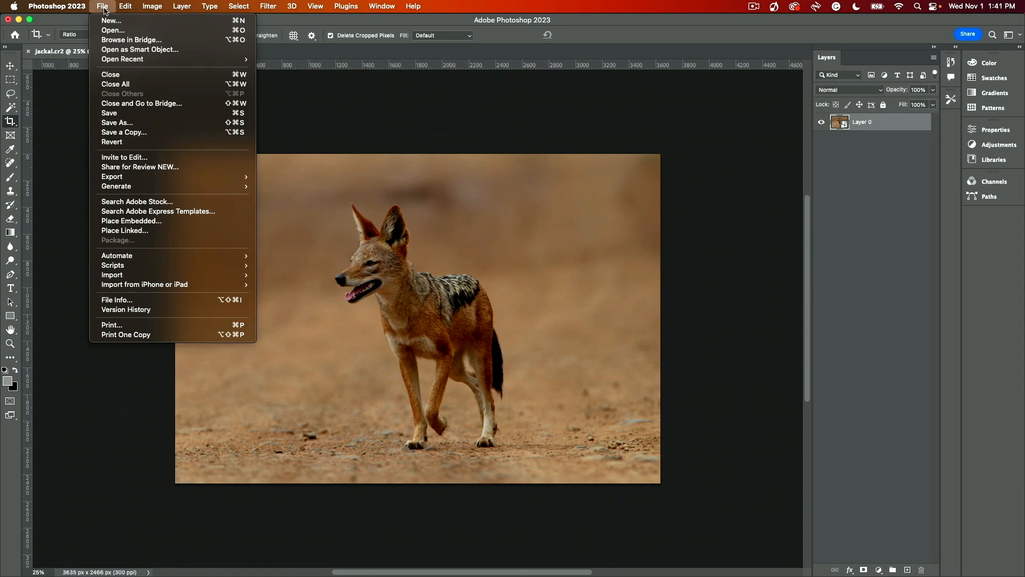
pyautogui.moveTo(151, 255)
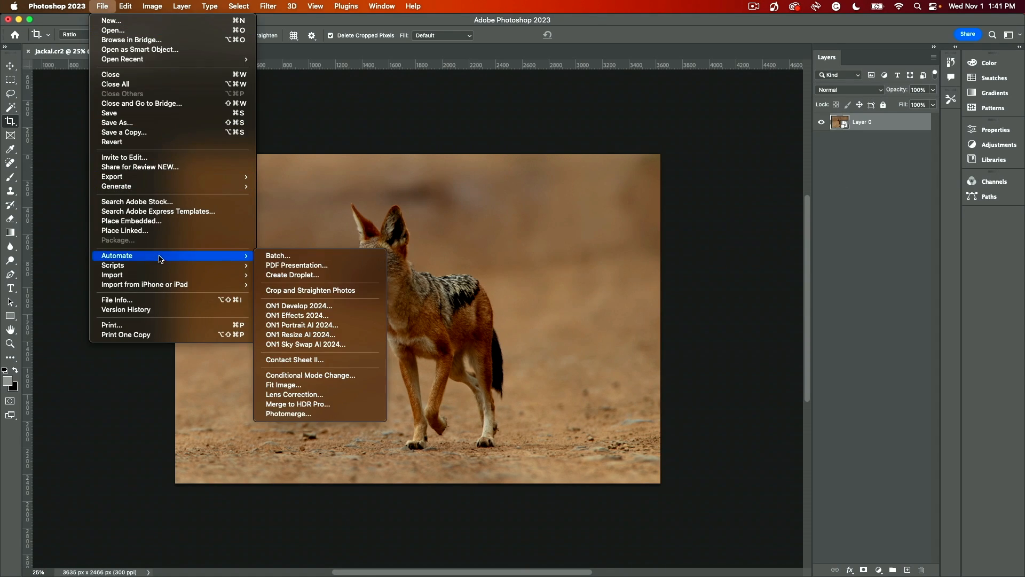
pyautogui.click(329, 307)
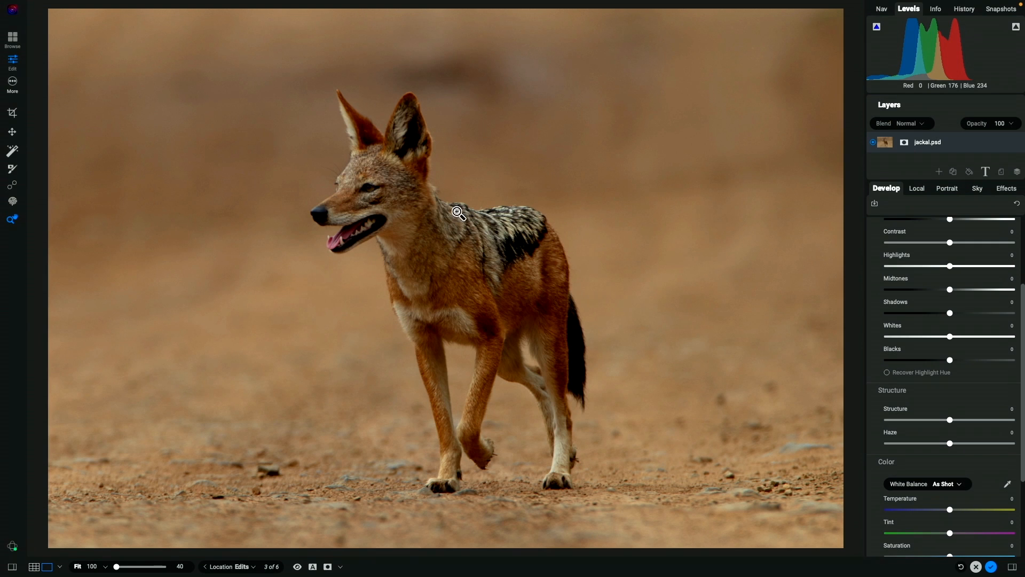
# Turn on Brilliance AI for the jackal photo, set its amount to 74, and compare the preview off and on
pyautogui.scroll(4, 932, 326)
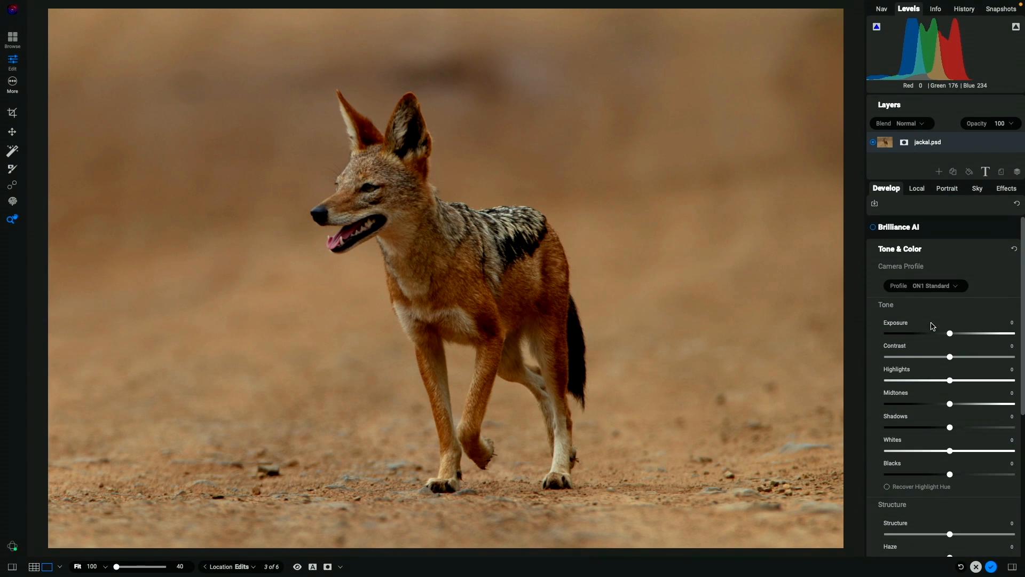
pyautogui.click(874, 228)
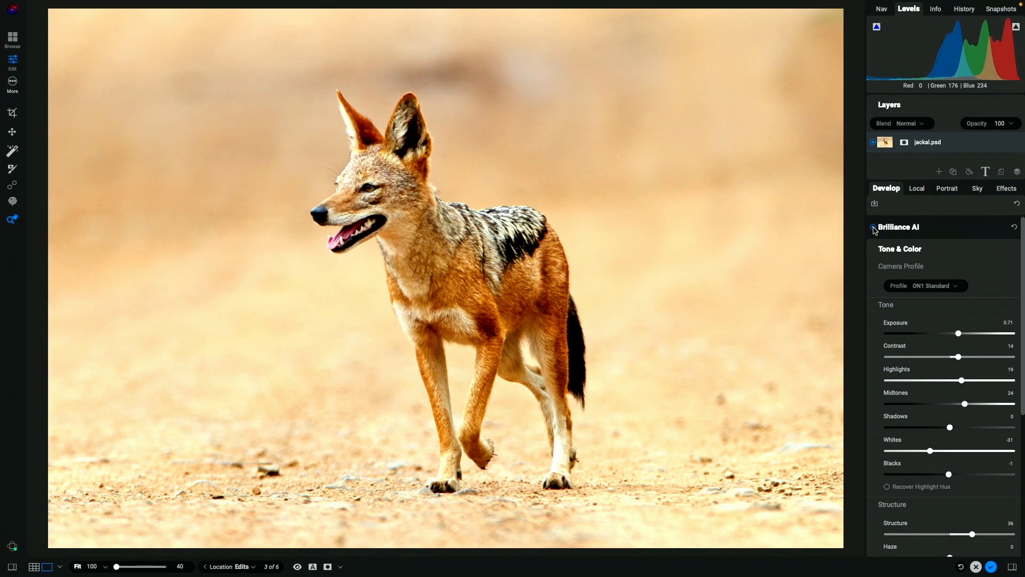
pyautogui.click(986, 235)
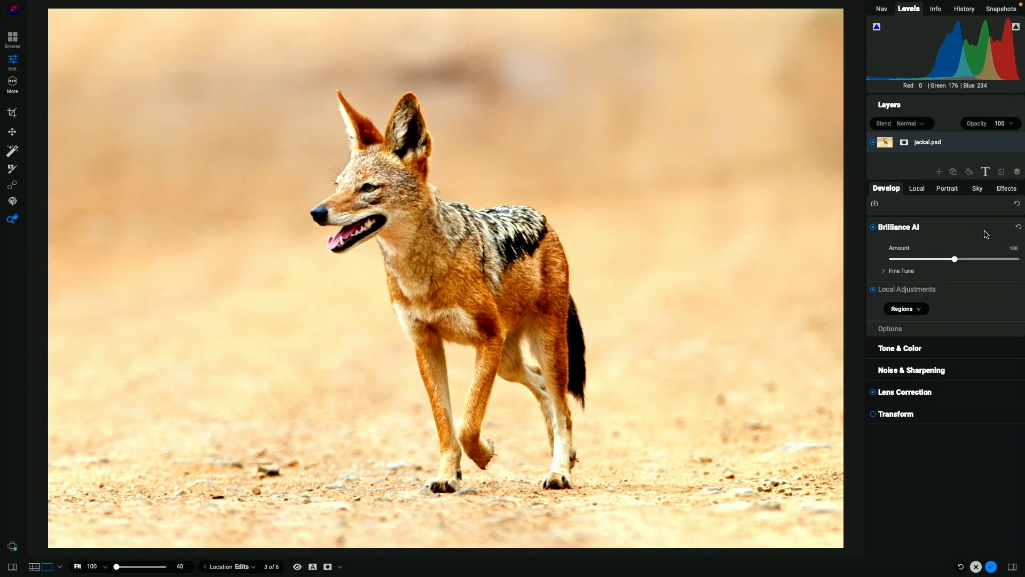
pyautogui.moveTo(955, 262); pyautogui.dragTo(940, 267)
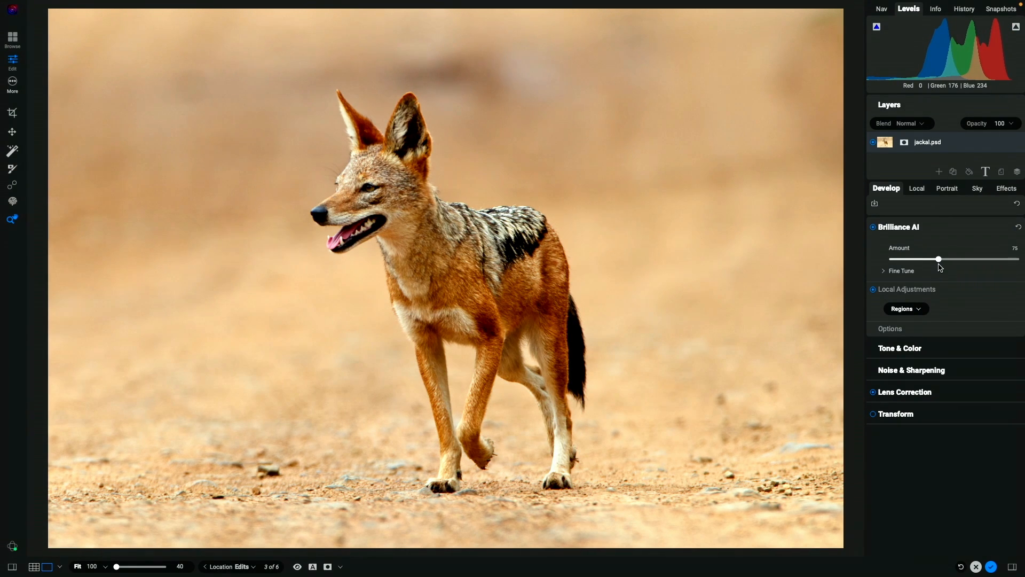
pyautogui.press('\\')
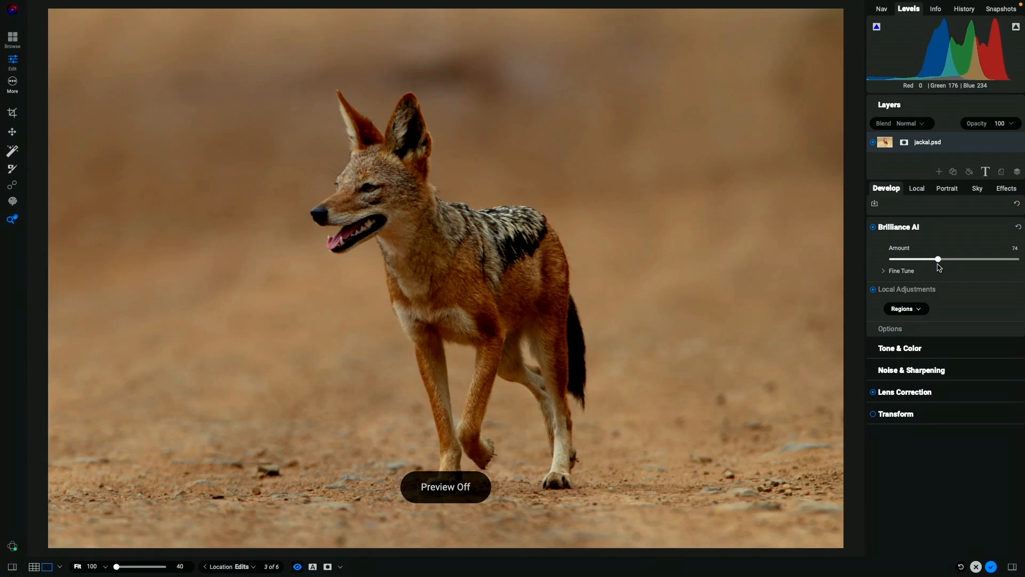
pyautogui.press('\\')
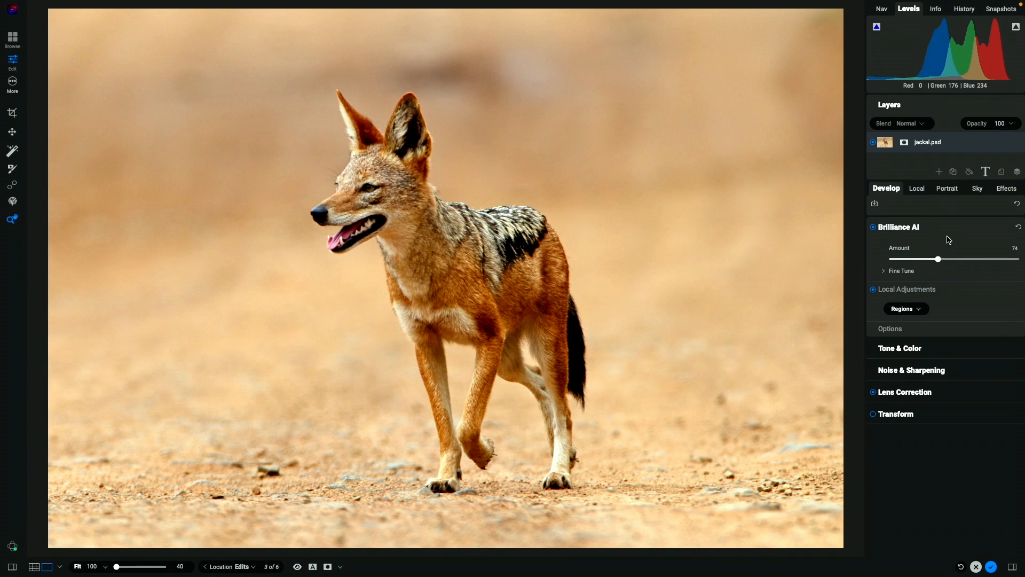
# Add a Surreal Dynamic Contrast filter masked to the jackal with the AI quick mask and set its opacity to 56
pyautogui.click(1007, 188)
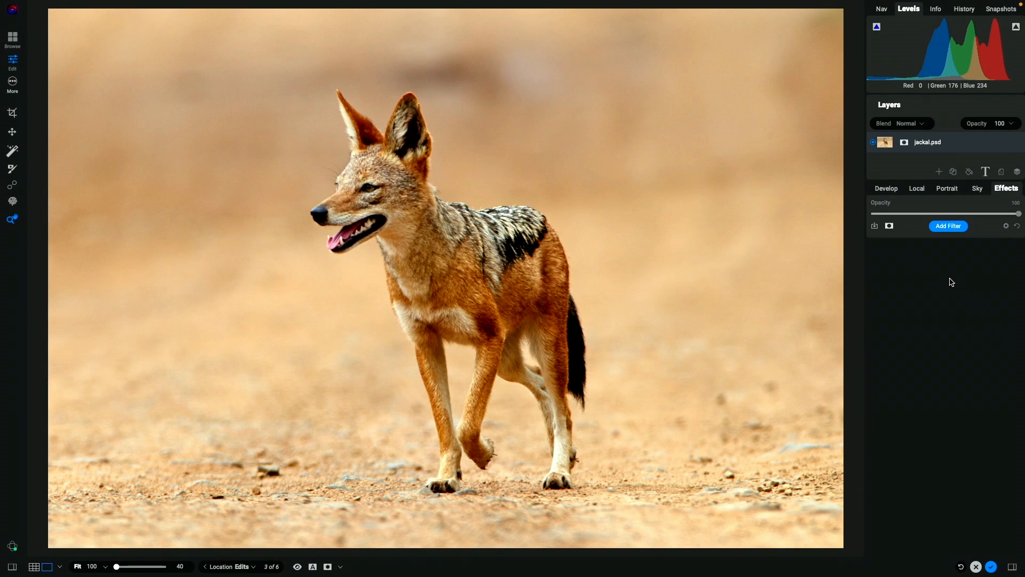
pyautogui.press('b')
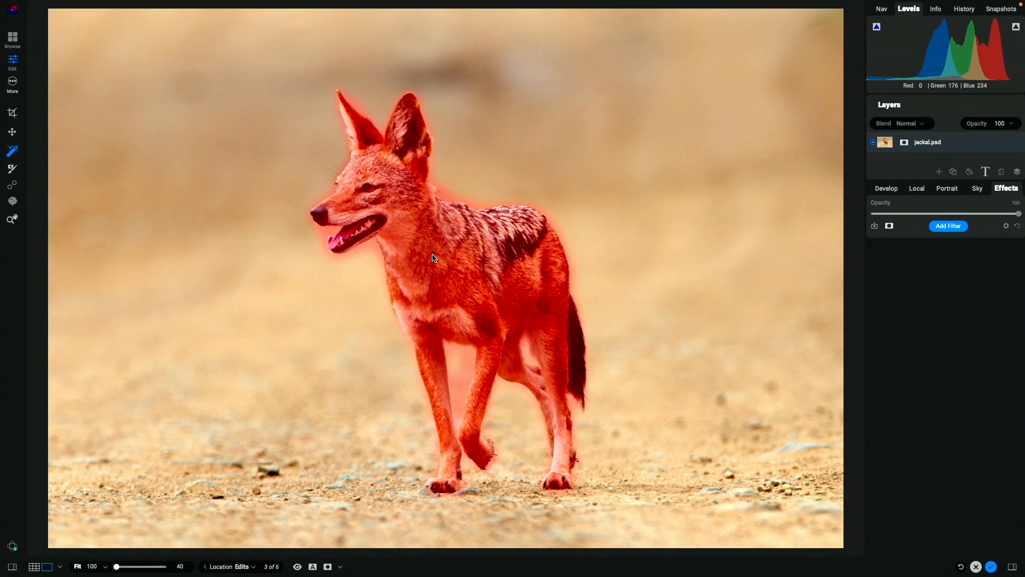
pyautogui.click(433, 258)
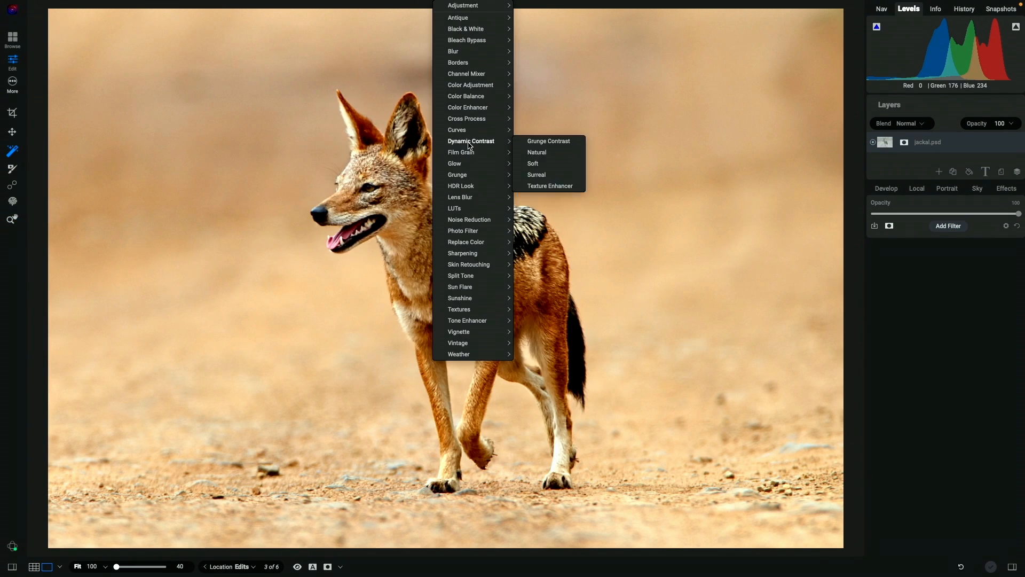
pyautogui.moveTo(471, 141)
pyautogui.click(537, 175)
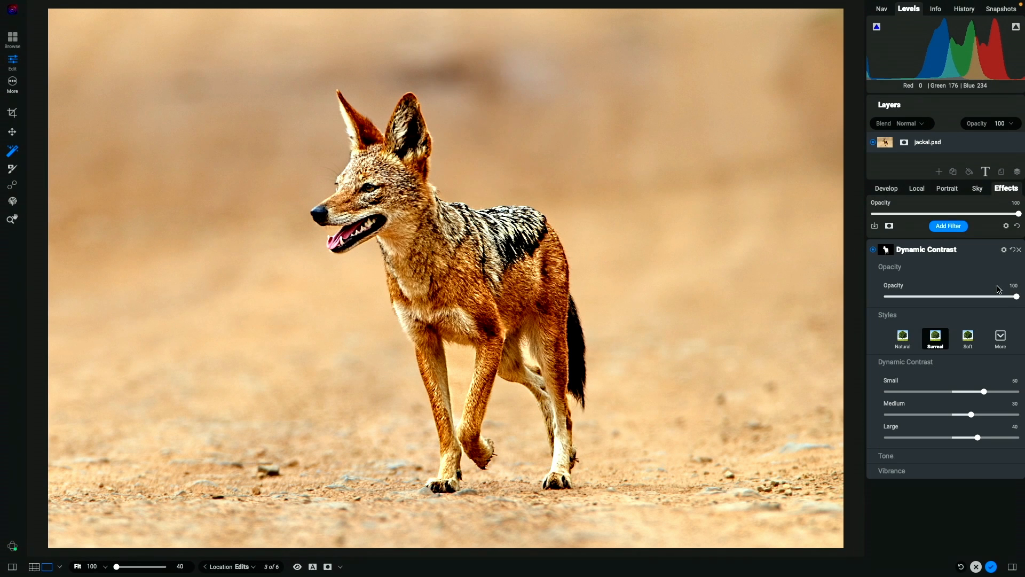
pyautogui.moveTo(1017, 301); pyautogui.dragTo(960, 305)
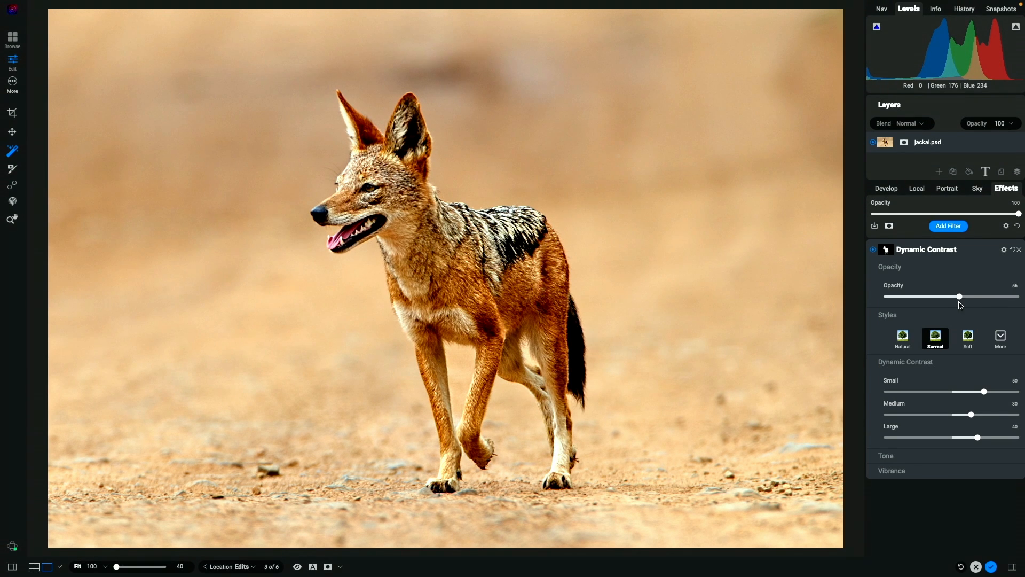
# Add a Vignette filter masked to the background, give it the Big Softy style, and compare the before and after previews
pyautogui.click(949, 226)
pyautogui.click(826, 355)
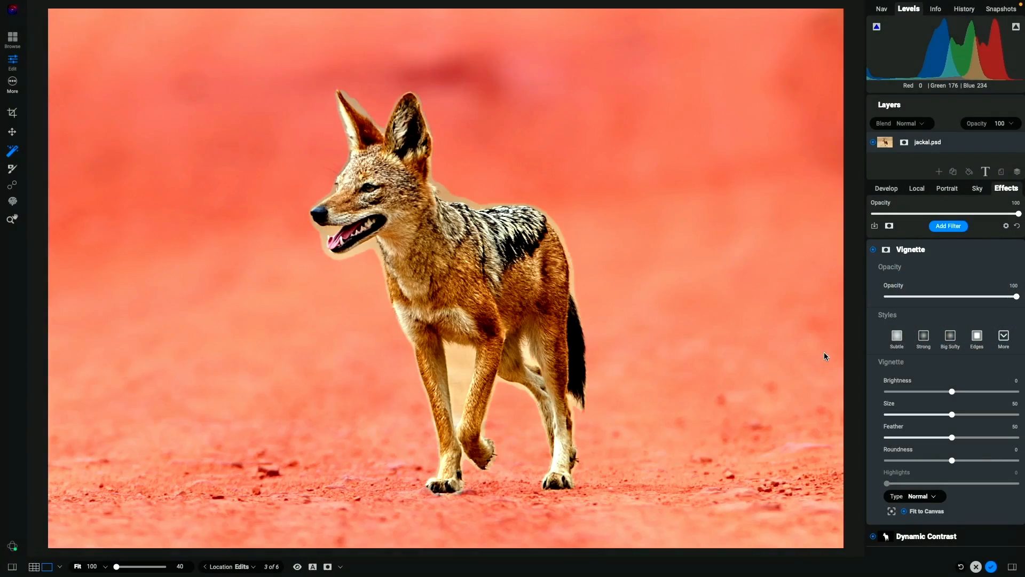
pyautogui.click(950, 336)
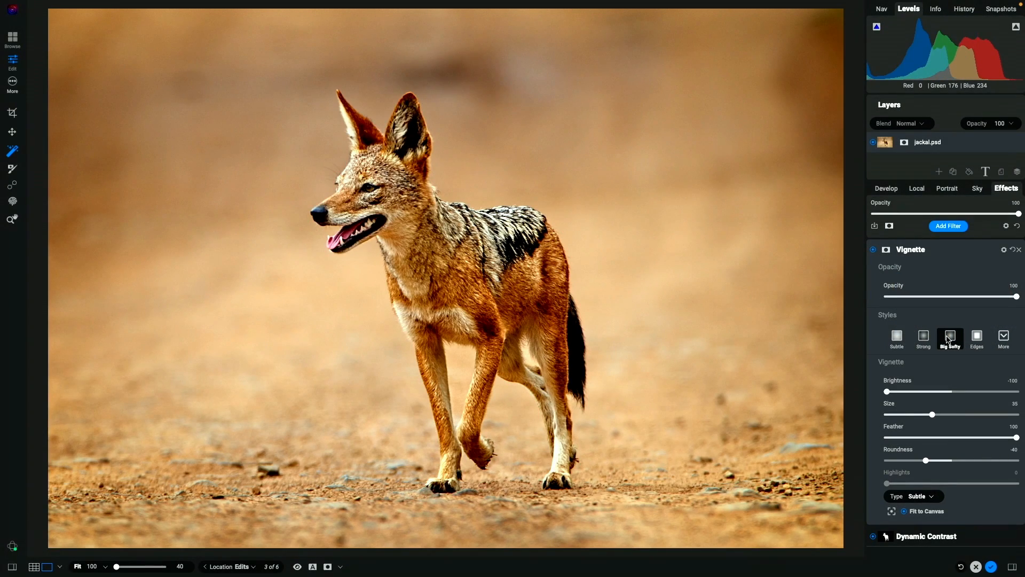
pyautogui.press('z')
pyautogui.press('\\')
pyautogui.press('\\')
pyautogui.press('\\')
pyautogui.press('\\')
# Cool the jackal photo's white balance temperature to -45, compare before and after, and apply the edits to return from the plug-in
pyautogui.click(887, 188)
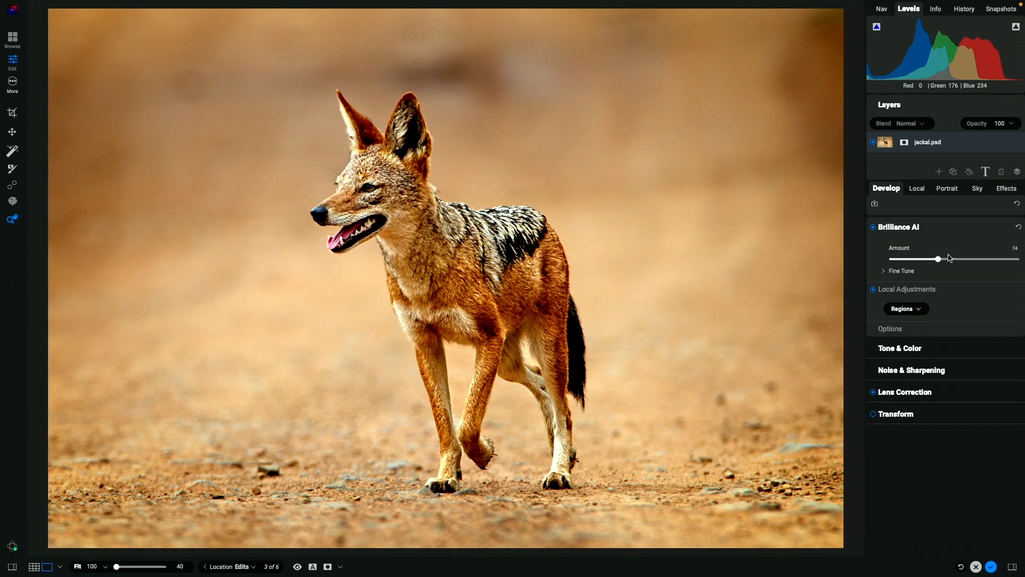
pyautogui.click(955, 349)
pyautogui.scroll(-5, 943, 407)
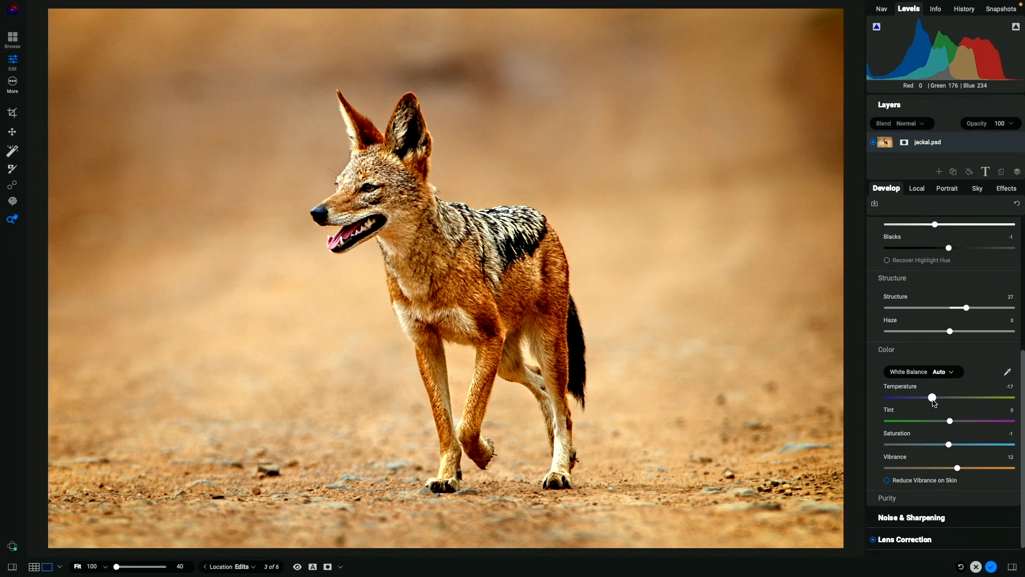
pyautogui.moveTo(933, 398); pyautogui.dragTo(920, 399)
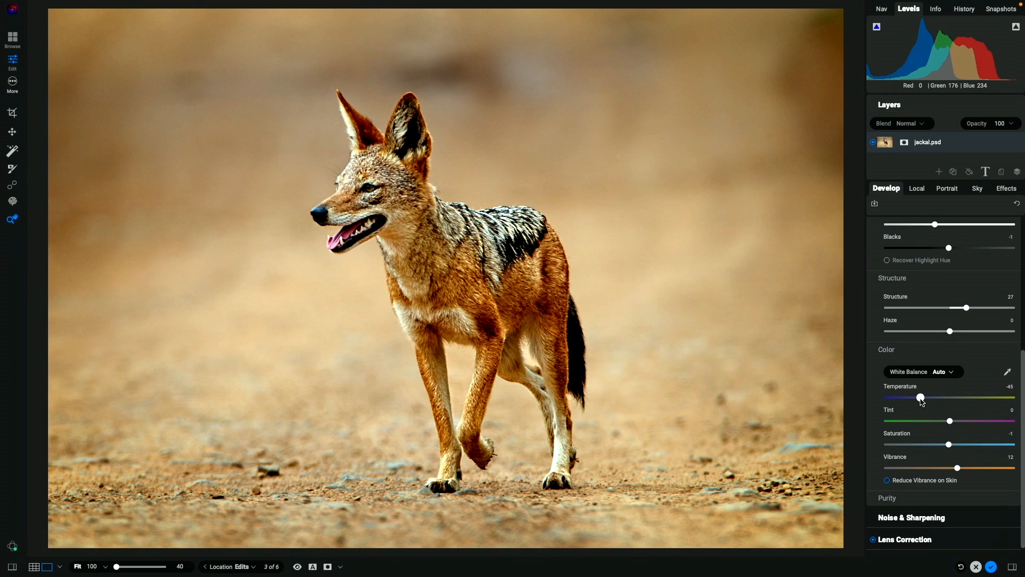
pyautogui.press('\\')
pyautogui.press('\\')
pyautogui.click(993, 565)
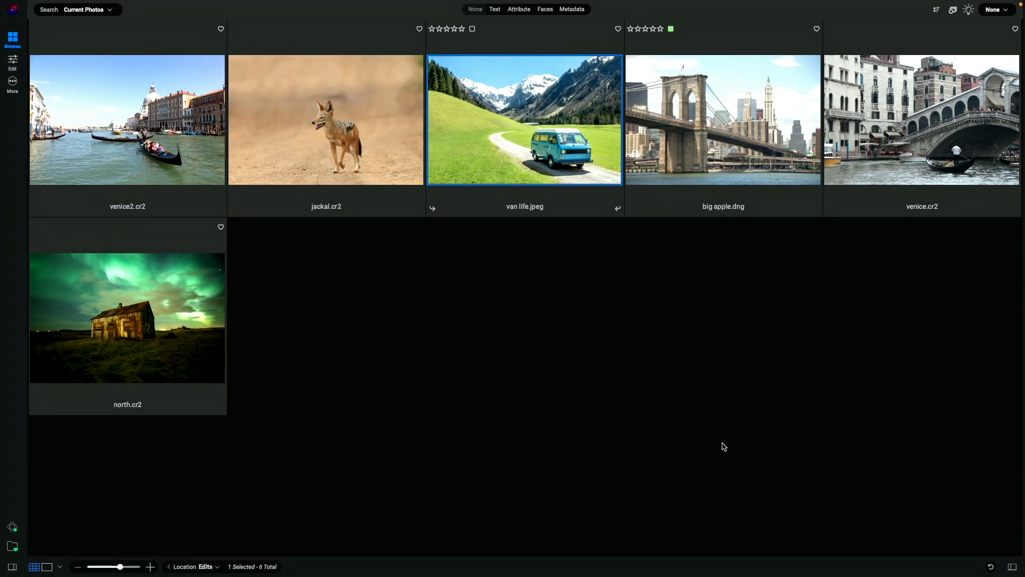